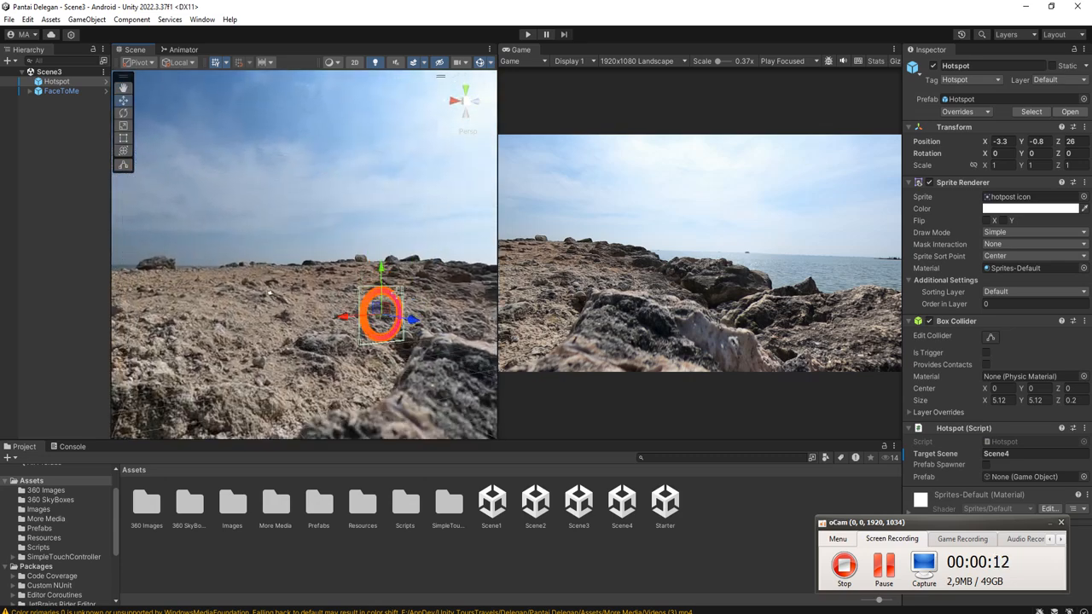
- Duplicate the Hotspot and move the copy to the opposite side of the scene, at about X -8.7, Z -19.1
{"action": "scroll", "coordinate": [337, 313], "scroll_direction": "down", "scroll_amount": 6}
{"action": "left_click_drag", "start_coordinate": [362, 290], "coordinate": [320, 328], "text": "alt"}
{"action": "middle_click_drag", "start_coordinate": [321, 328], "coordinate": [359, 306]}
{"action": "scroll", "coordinate": [357, 306], "scroll_direction": "up", "scroll_amount": 5}
{"action": "key", "text": "ctrl+d"}
{"action": "left_click_drag", "start_coordinate": [441, 308], "coordinate": [298, 260]}
{"action": "left_click_drag", "start_coordinate": [461, 298], "coordinate": [262, 310], "text": "alt"}
{"action": "left_click_drag", "start_coordinate": [308, 262], "coordinate": [393, 337]}
{"action": "left_click_drag", "start_coordinate": [393, 336], "coordinate": [314, 325], "text": "alt"}
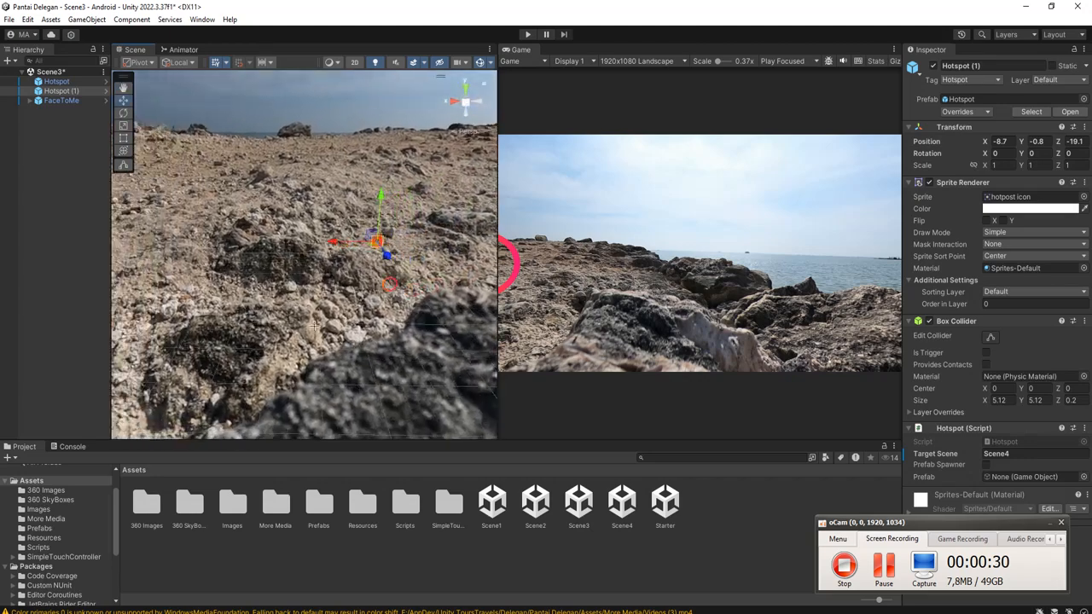
- Move the duplicated hotspot to about X -17.9, Y 3, Z -24.4 and rotate it about 25.6° around Y
{"action": "mouse_move", "coordinate": [372, 252]}
{"action": "left_mouse_down"}
{"action": "mouse_move", "coordinate": [406, 247]}
{"action": "mouse_move", "coordinate": [390, 242]}
{"action": "left_mouse_up"}
{"action": "left_click_drag", "start_coordinate": [397, 202], "coordinate": [398, 196]}
{"action": "left_click", "coordinate": [122, 113]}
{"action": "left_click_drag", "start_coordinate": [351, 232], "coordinate": [417, 295]}
{"action": "left_click_drag", "start_coordinate": [334, 297], "coordinate": [379, 320], "text": "alt"}
- Duplicate the rotated hotspot and move the new copy sideways to about X 18.3, Z -29.7
{"action": "left_click", "coordinate": [122, 100]}
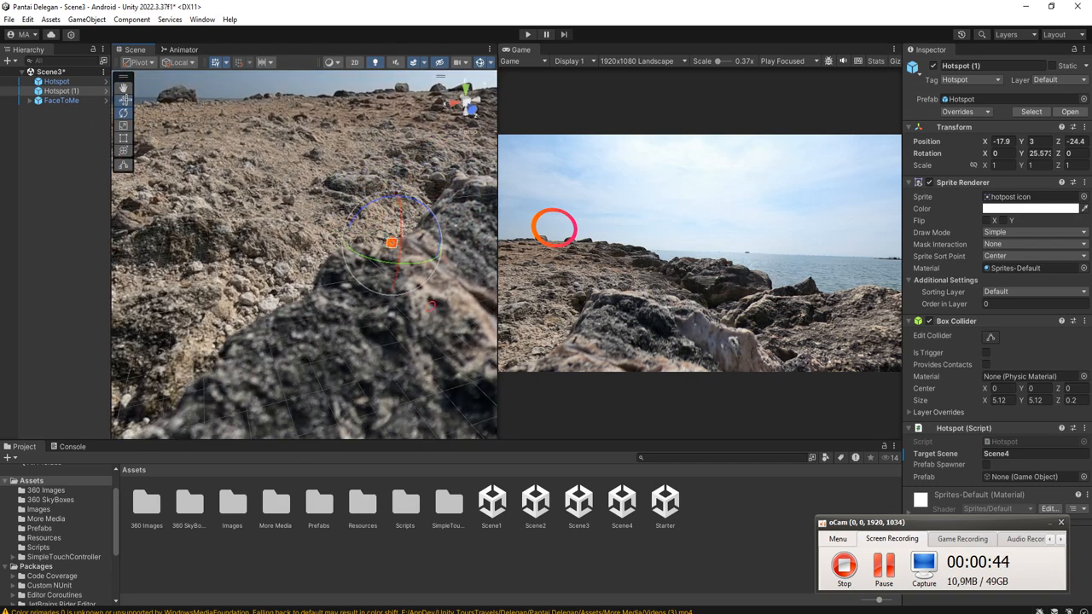
{"action": "key", "text": "ctrl+d"}
{"action": "left_click_drag", "start_coordinate": [391, 246], "coordinate": [324, 248]}
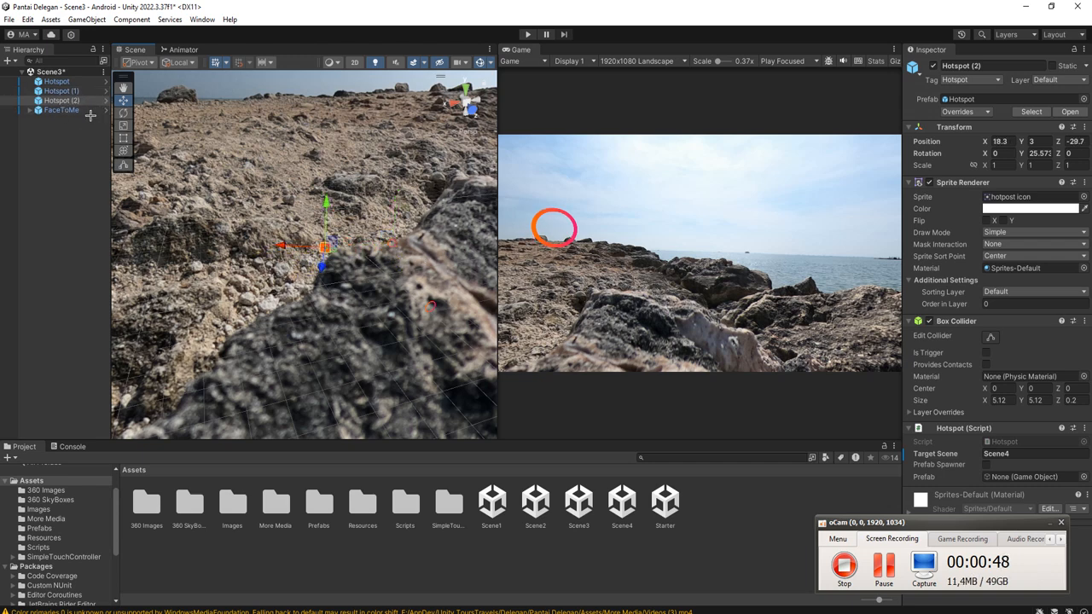
- Rotate the Camera under FaceToMe so that the Game view faces the duplicated hotspots
{"action": "left_click", "coordinate": [62, 110]}
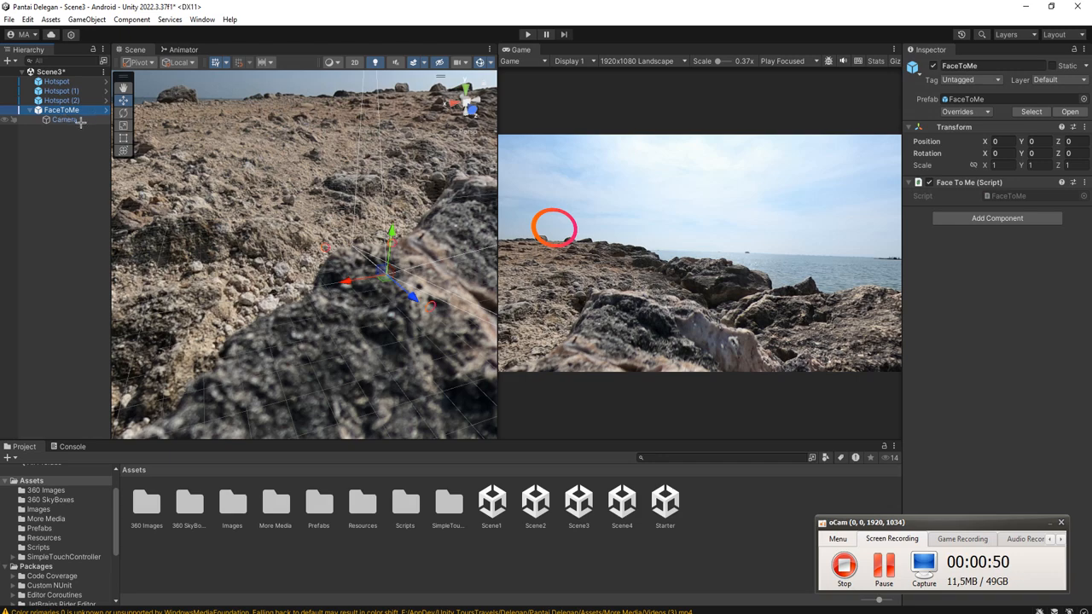
{"action": "left_click", "coordinate": [64, 120]}
{"action": "key", "text": "e"}
{"action": "left_click_drag", "start_coordinate": [431, 305], "coordinate": [468, 321]}
- Reposition Hotspot (2) beside the first copy at about X 4.3, Y 3, Z -31.6 and save the scene
{"action": "left_click", "coordinate": [61, 101]}
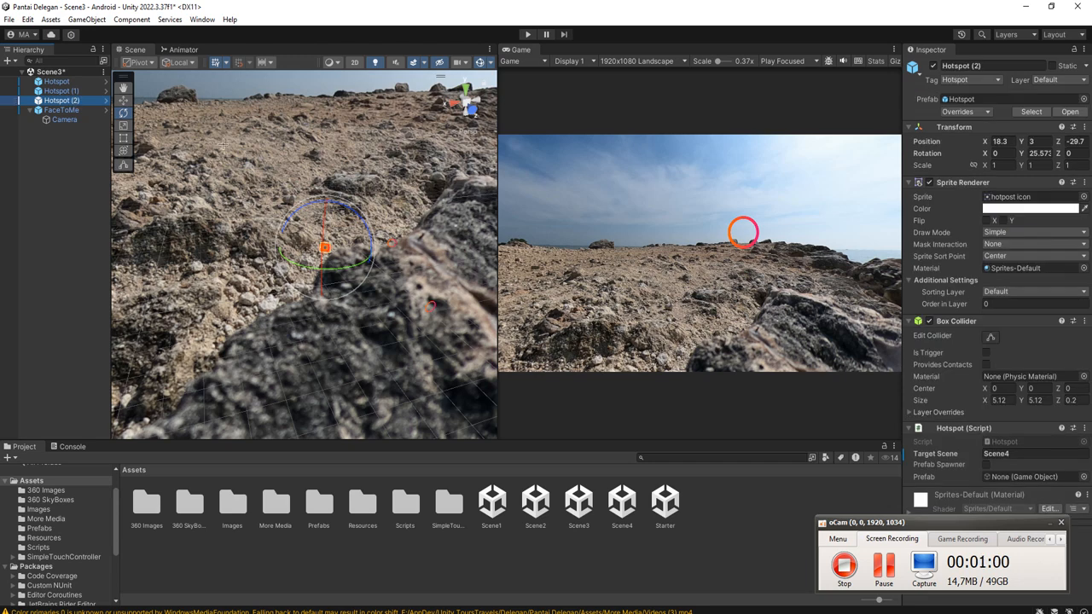
{"action": "left_click", "coordinate": [123, 100]}
{"action": "left_click_drag", "start_coordinate": [334, 249], "coordinate": [361, 250]}
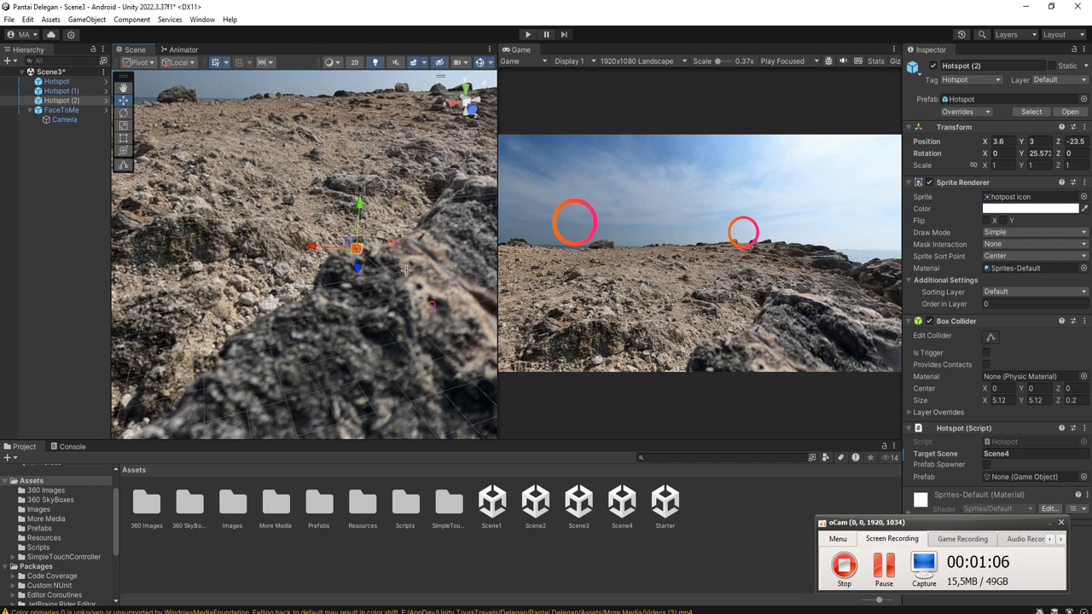
{"action": "mouse_move", "coordinate": [357, 251]}
{"action": "left_mouse_down"}
{"action": "mouse_move", "coordinate": [329, 255]}
{"action": "mouse_move", "coordinate": [349, 247]}
{"action": "left_mouse_up"}
{"action": "key", "text": "ctrl+s"}
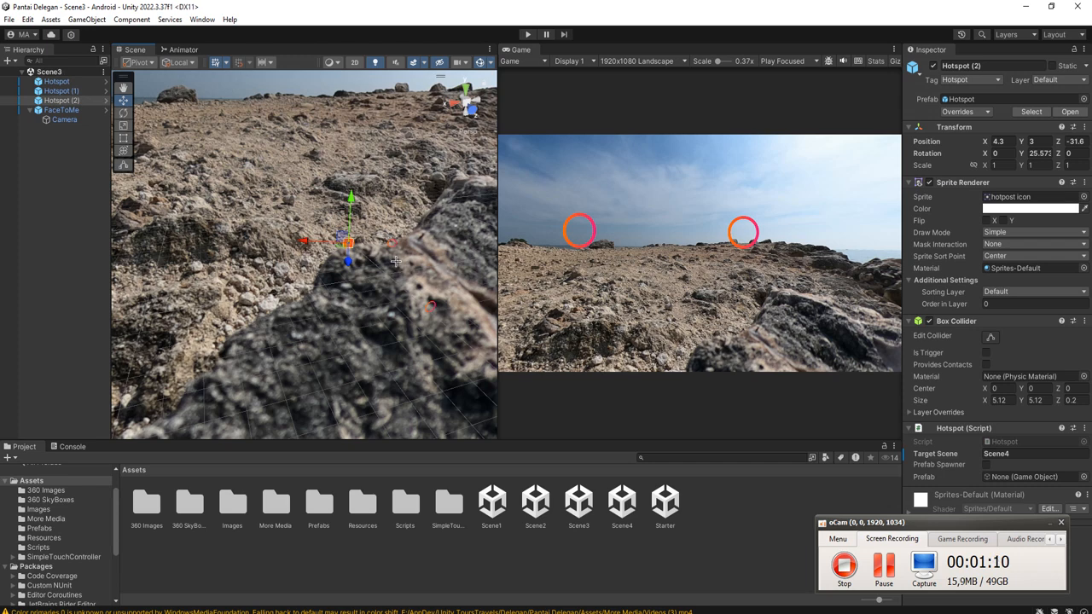
- Rename Hotspot (1) as HShowImage
{"action": "double_click", "coordinate": [65, 92]}
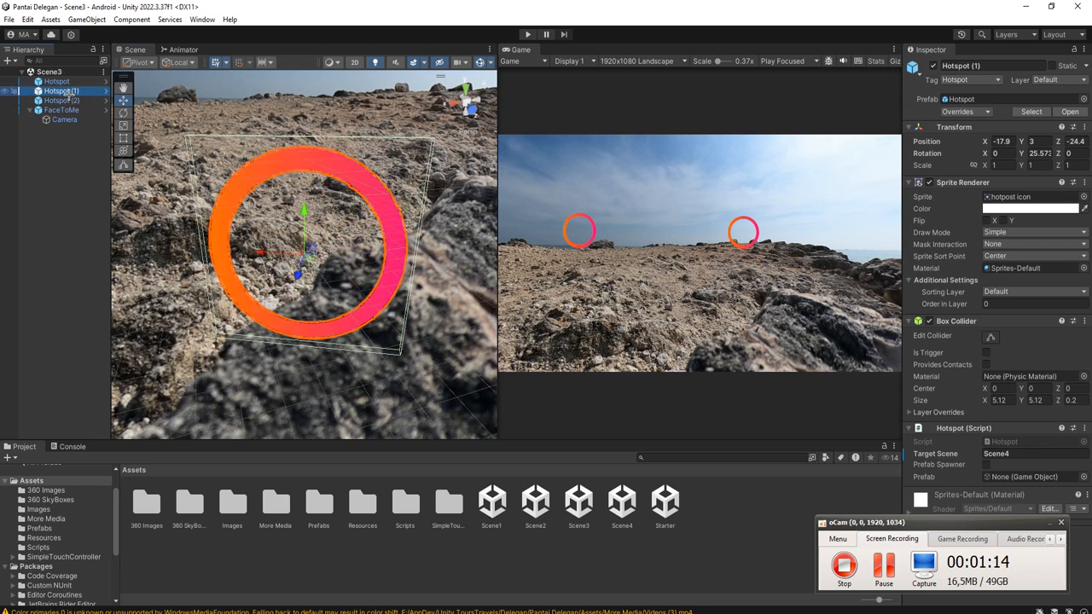
{"action": "left_click", "coordinate": [69, 92]}
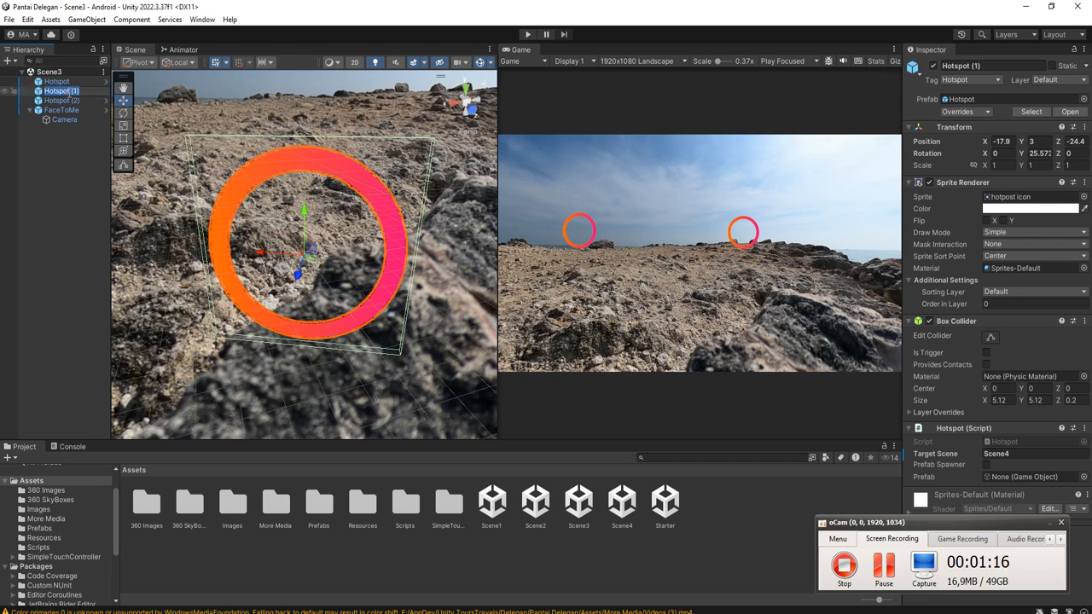
{"action": "type", "text": "HotspotShowImage"}
{"action": "key", "text": "Return"}
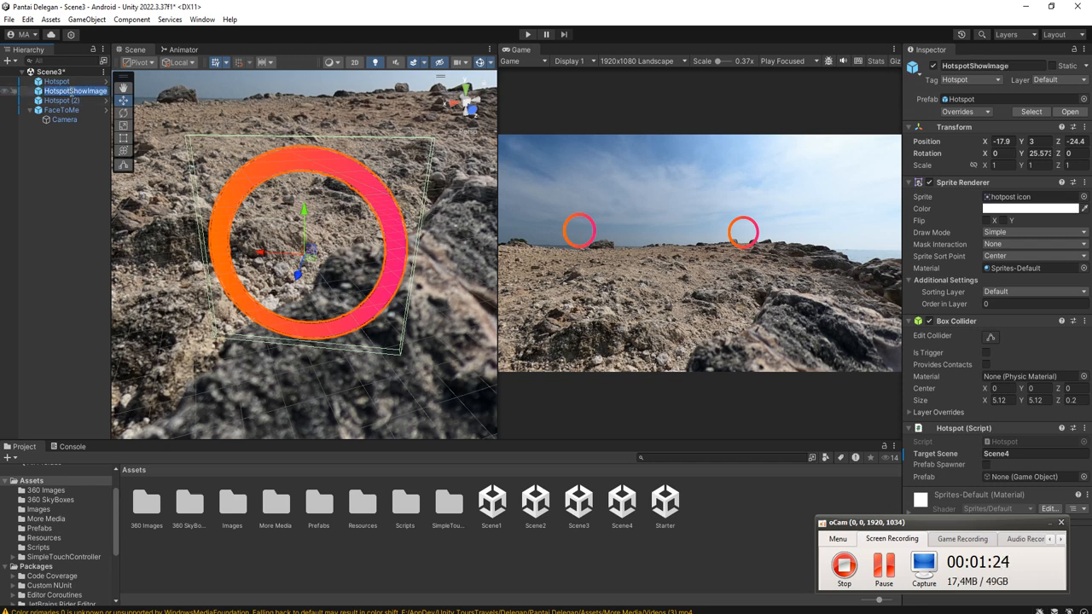
{"action": "key", "text": "Return"}
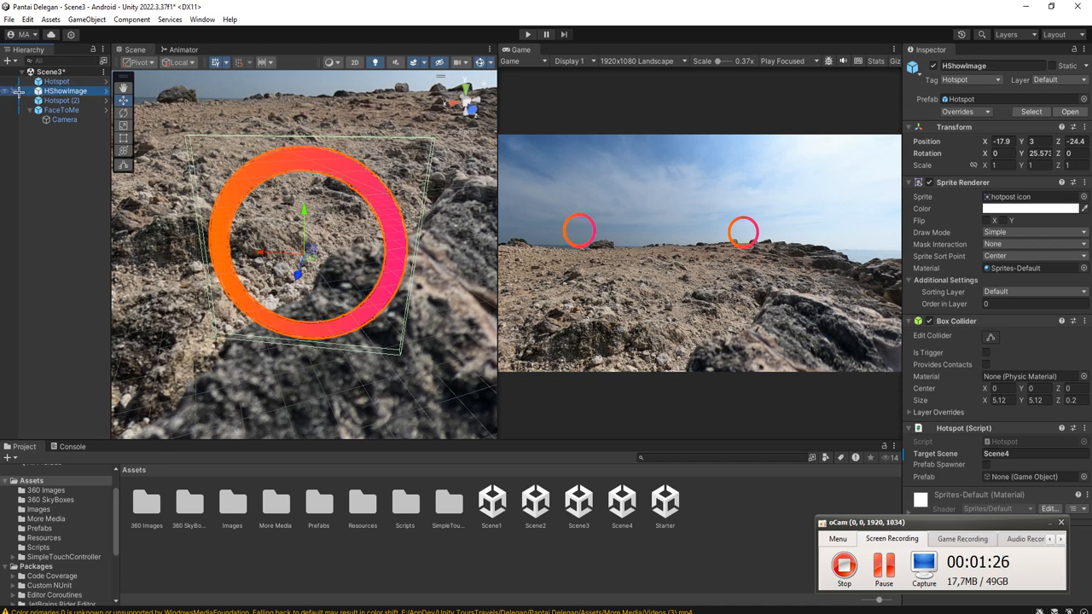
- Rename Hotspot (2) as HShowVideo and save the scene
{"action": "left_click", "coordinate": [60, 101]}
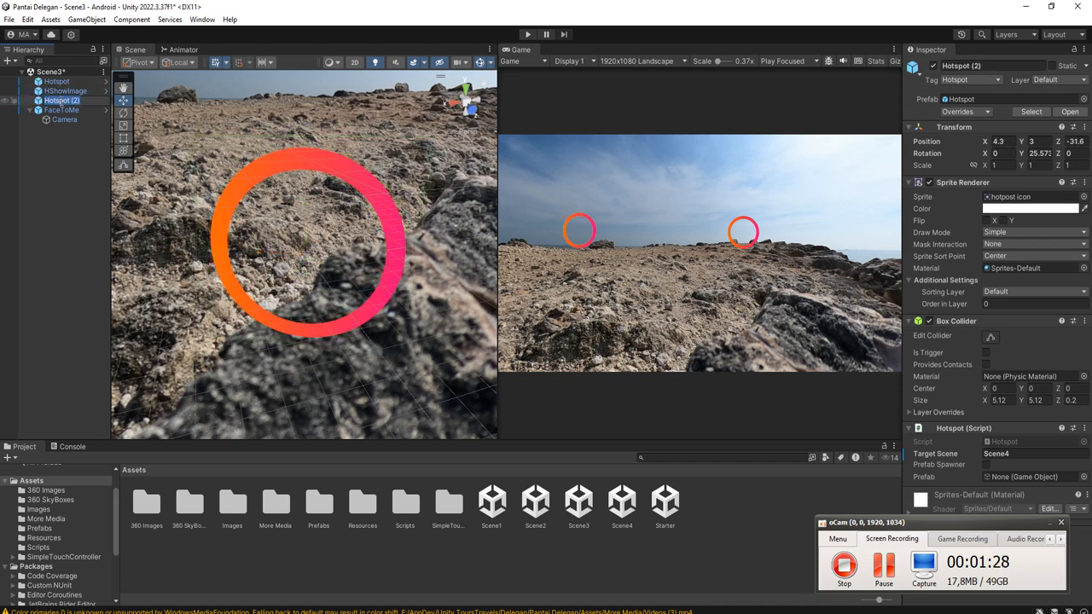
{"action": "type", "text": "HShowVideo"}
{"action": "key", "text": "Return"}
{"action": "key", "text": "ctrl+s"}
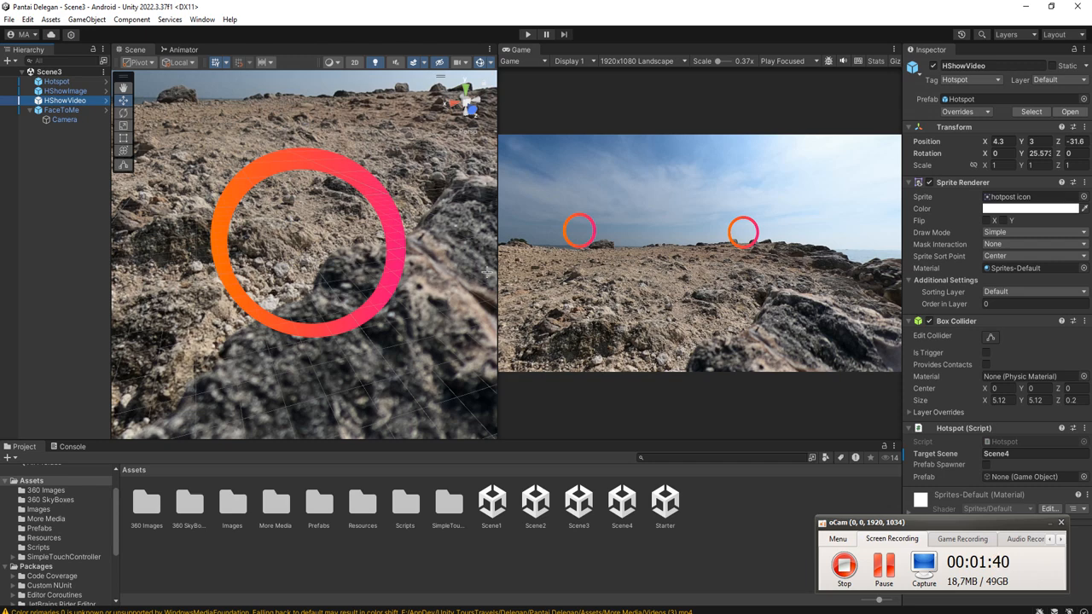
- Compare the Hotspot script settings on the Hotspot, HShowImage and HShowVideo objects
{"action": "left_click", "coordinate": [881, 566]}
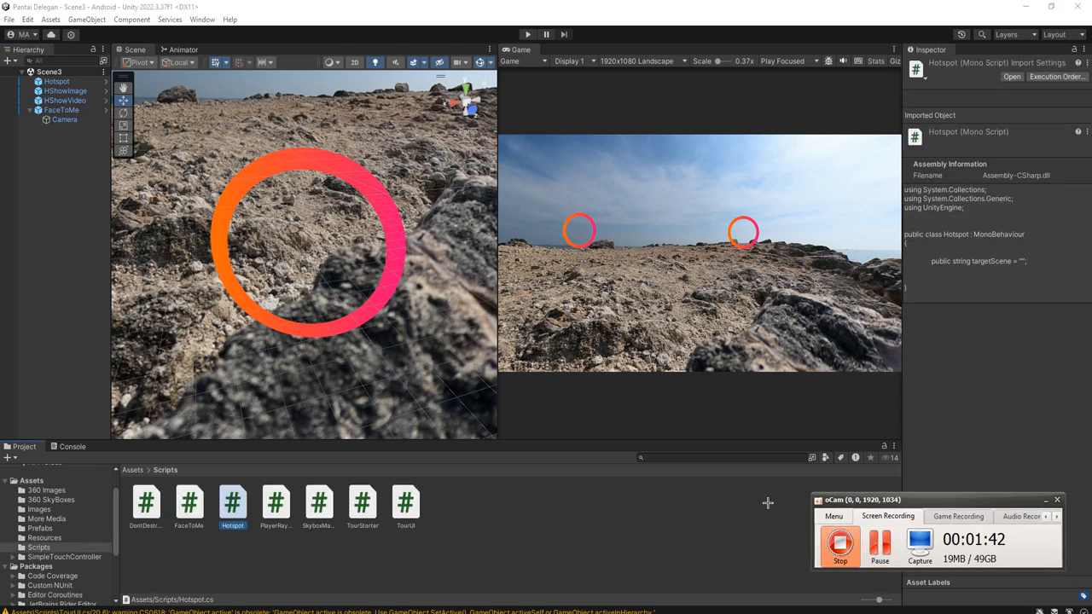
{"action": "left_click", "coordinate": [57, 81]}
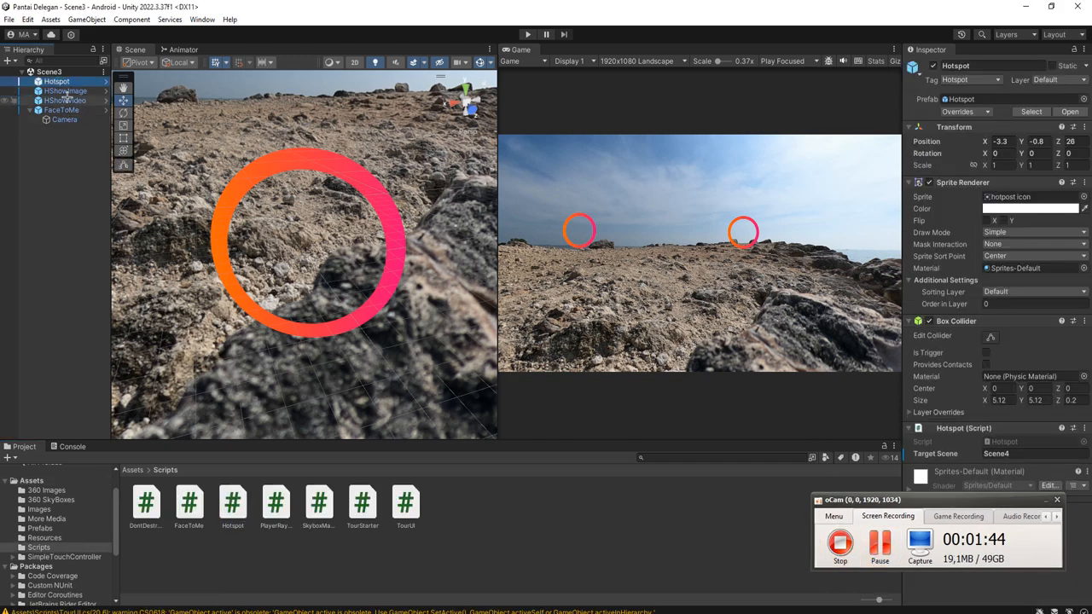
{"action": "left_click", "coordinate": [69, 91]}
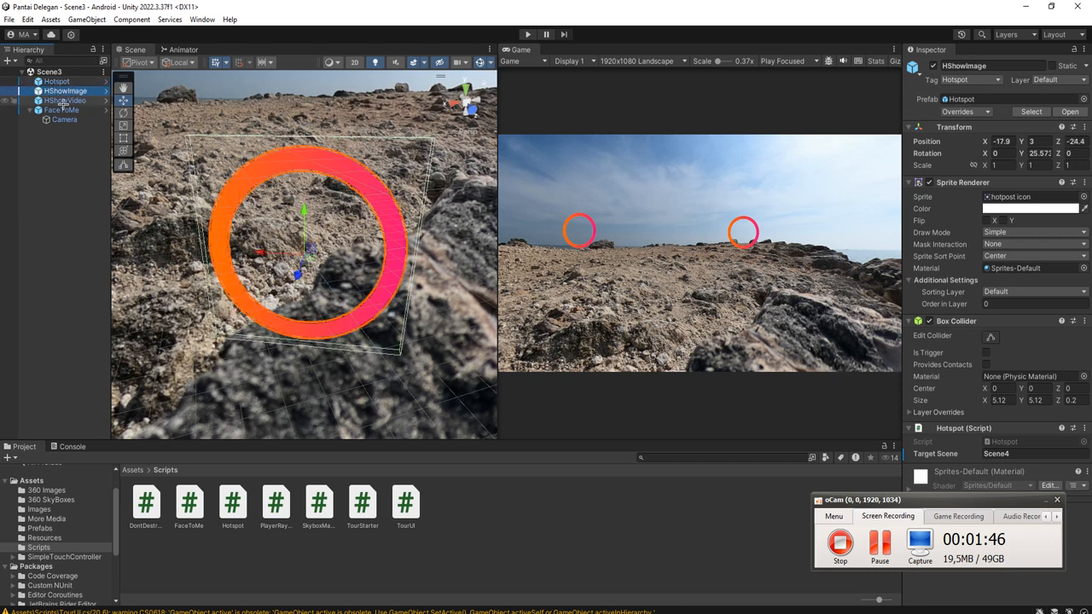
{"action": "left_click", "coordinate": [70, 82]}
{"action": "left_click", "coordinate": [71, 91]}
{"action": "left_click", "coordinate": [72, 101]}
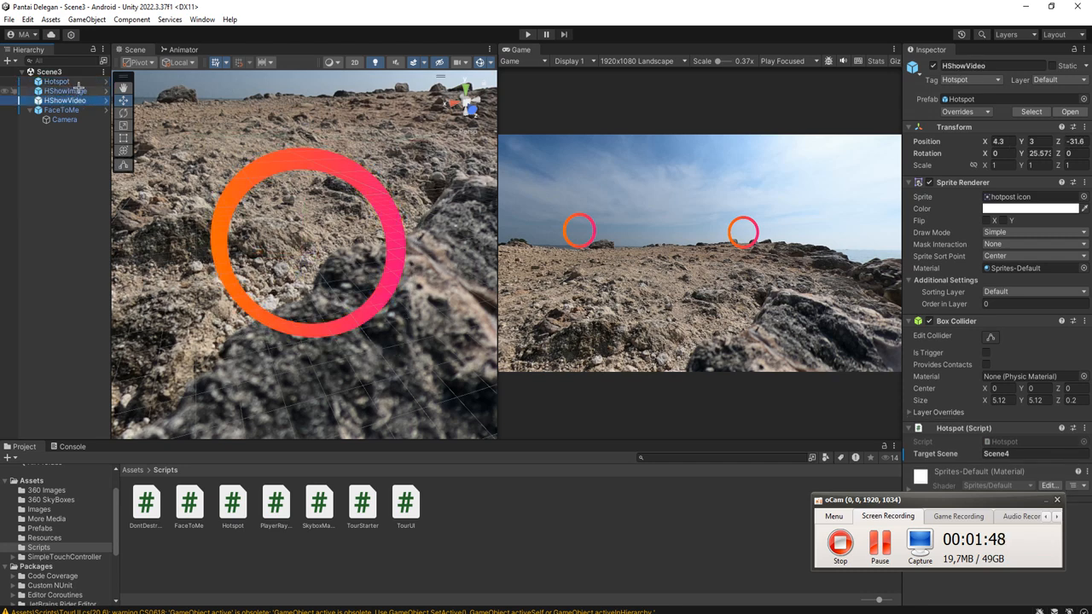
{"action": "left_click", "coordinate": [1046, 501]}
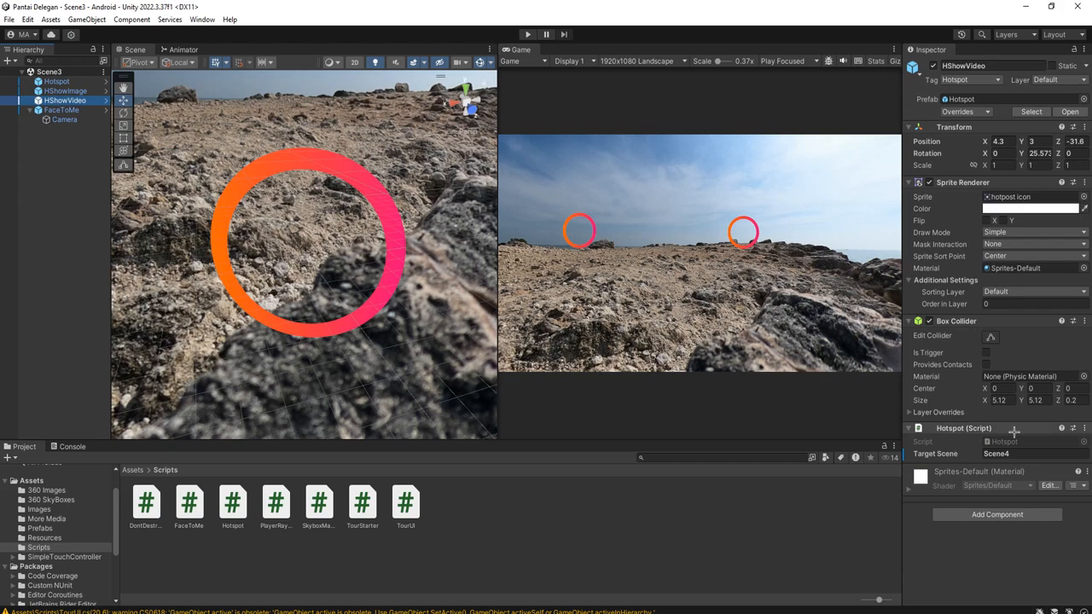
- Open the Hotspot script in Notepad++ and declare a public bool isSpawningPrefab = false below targetScene
{"action": "left_click", "coordinate": [1083, 428]}
{"action": "left_click", "coordinate": [981, 585]}
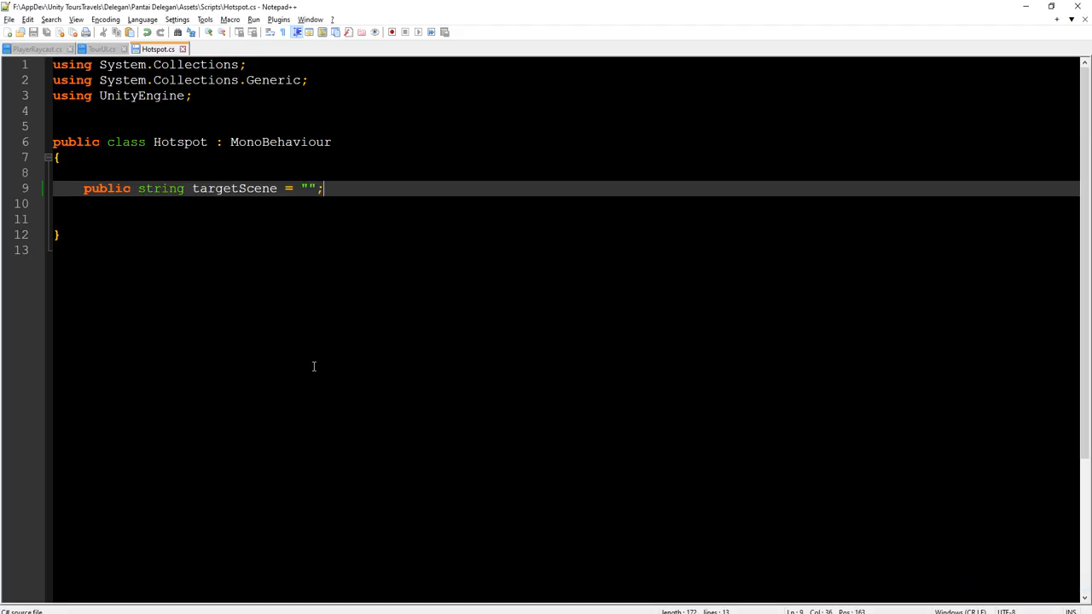
{"action": "key", "text": "Return"}
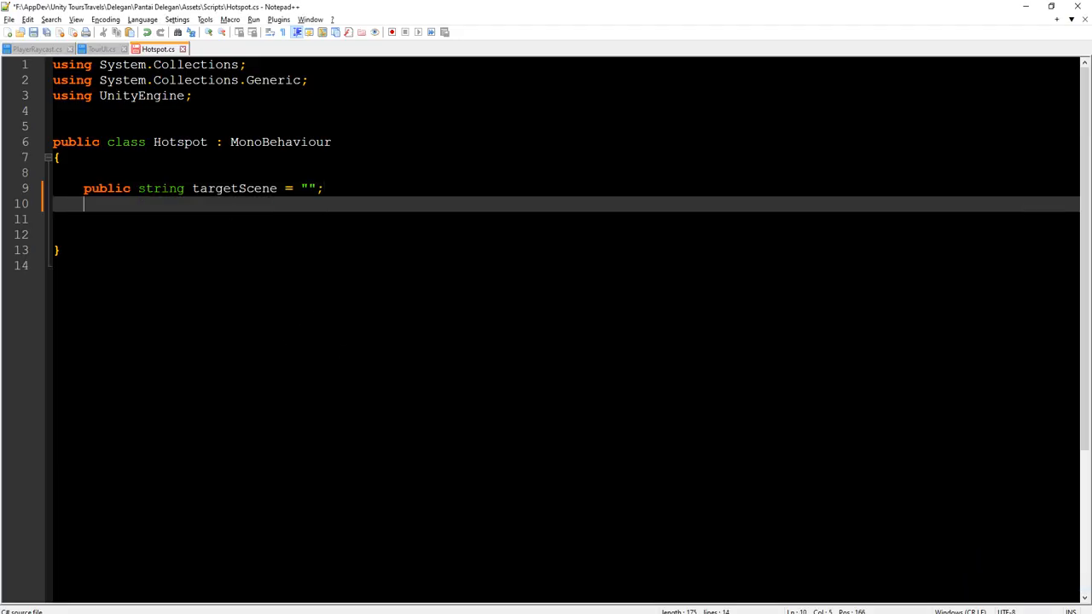
{"action": "type", "text": "publi"}
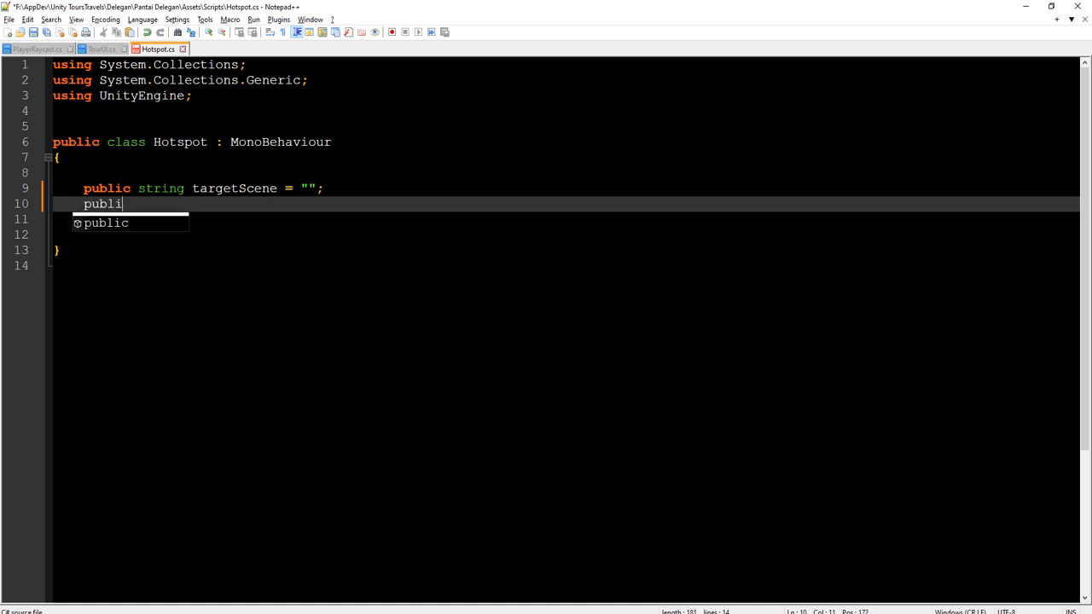
{"action": "type", "text": "c bool is"}
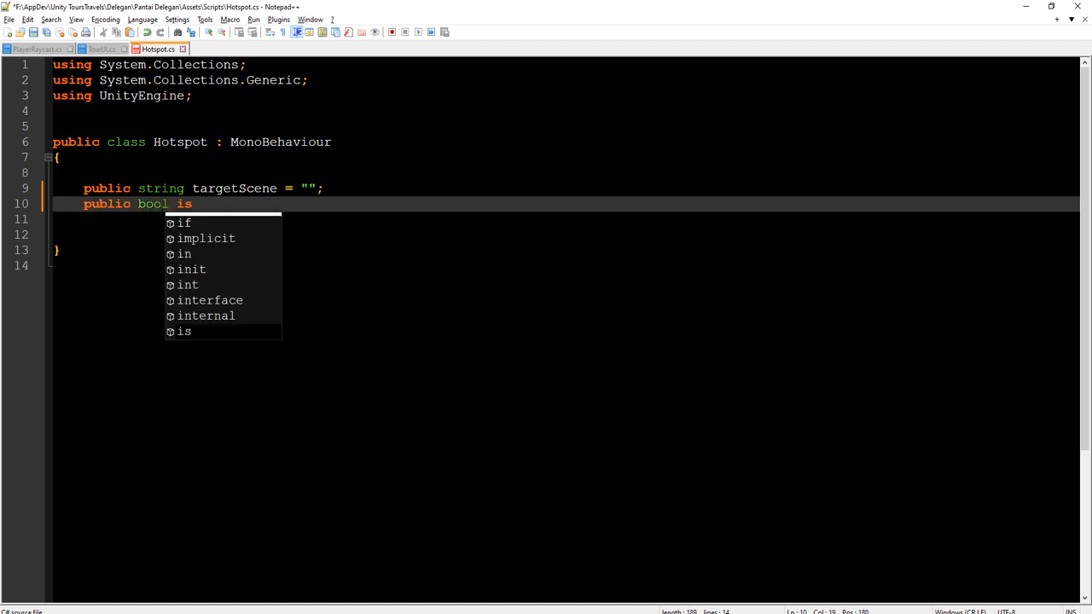
{"action": "type", "text": "SpawningPre"}
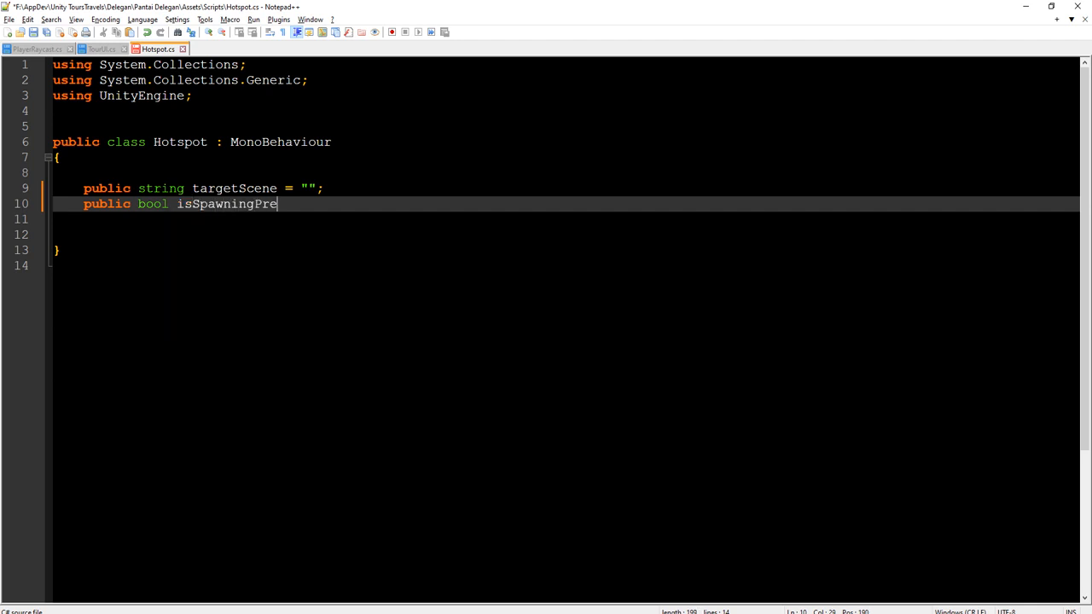
{"action": "type", "text": "fab = false;"}
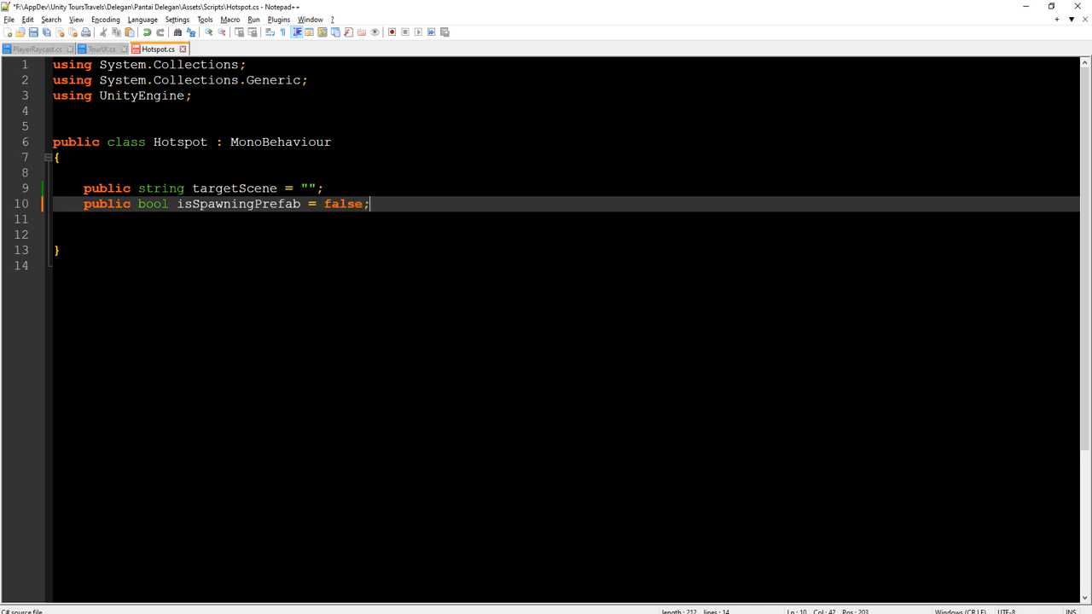
- Declare a public GameObject prefabToSpawn in the Hotspot class, save the script and return to Unity
{"action": "key", "text": "Return"}
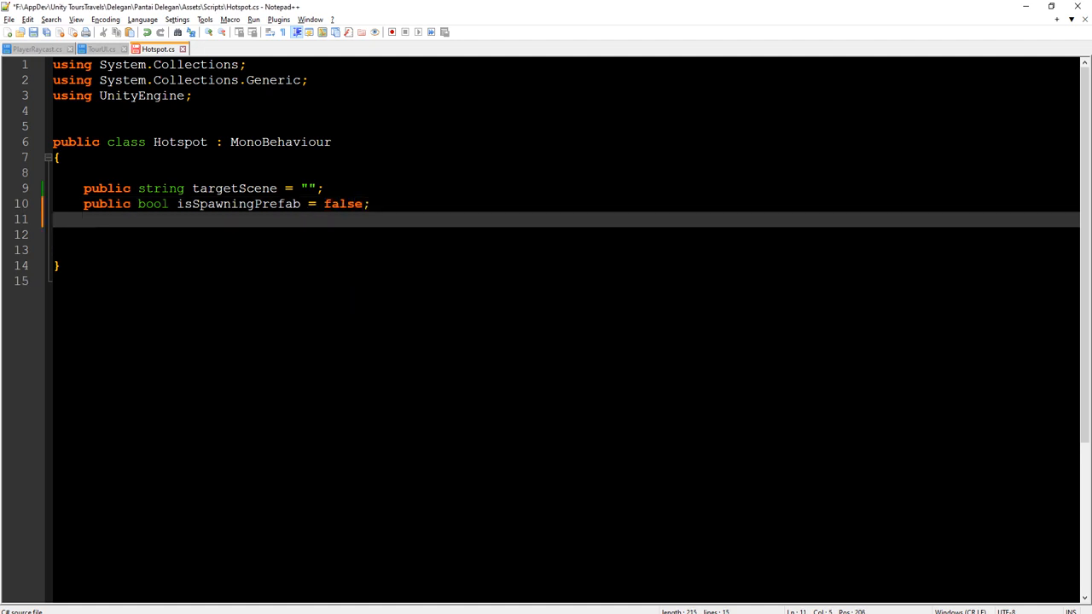
{"action": "type", "text": "public GameObject prefabToSpawn;"}
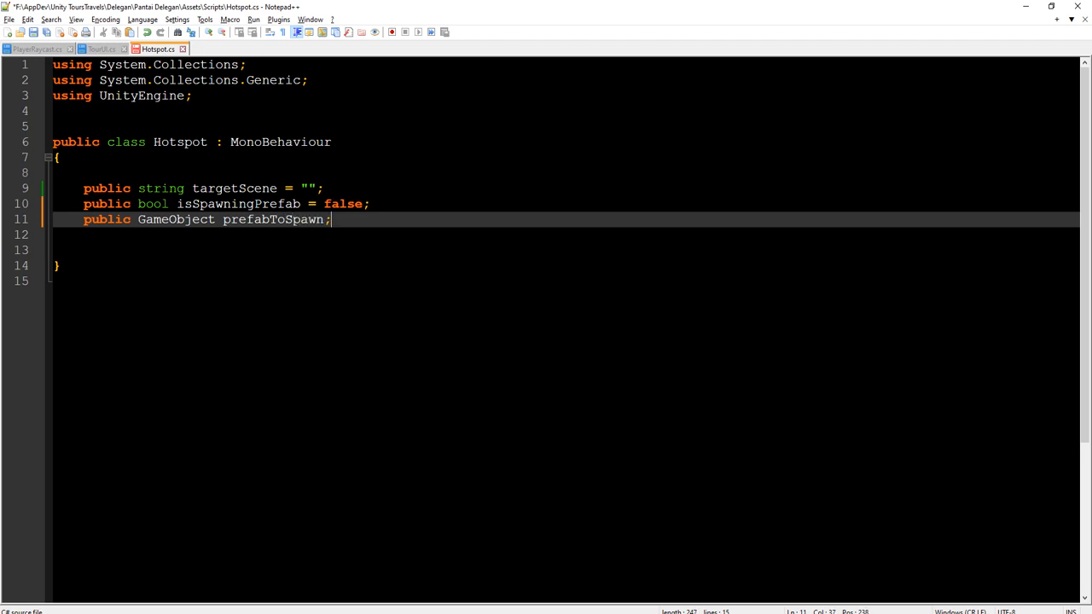
{"action": "key", "text": "ctrl+s"}
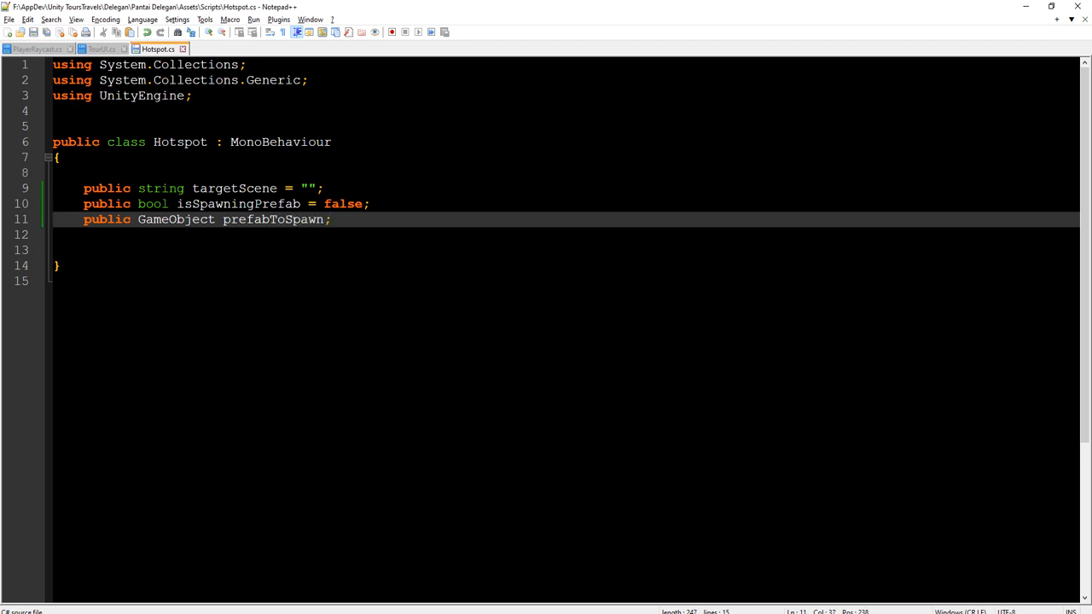
{"action": "key", "text": "alt+Tab"}
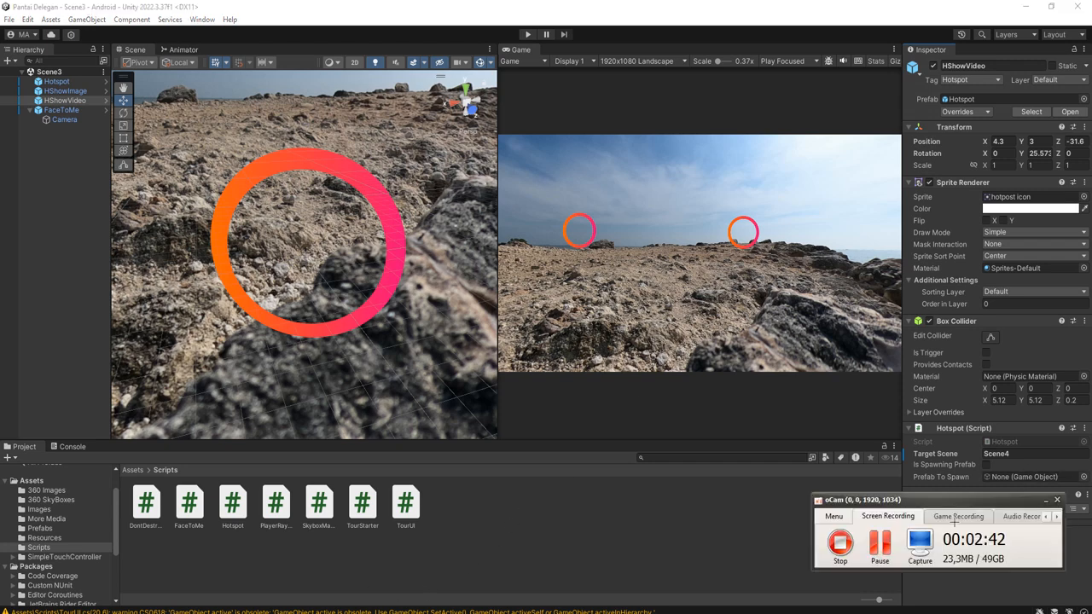
{"action": "left_click", "coordinate": [879, 545]}
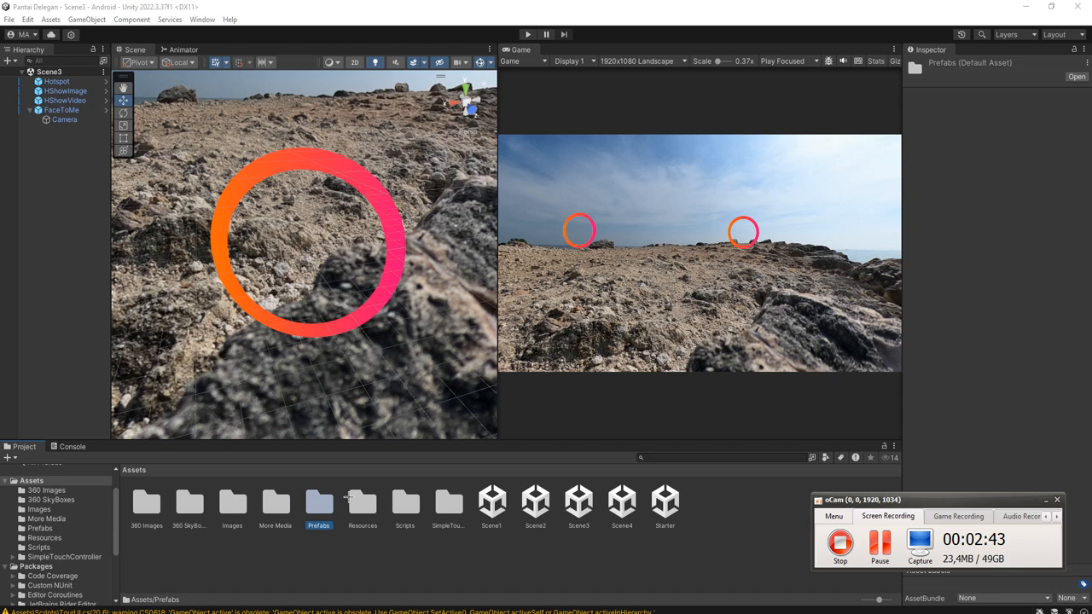
- Open the More Media assets folder and look through its photo and video files
{"action": "left_click", "coordinate": [275, 505]}
{"action": "left_click", "coordinate": [235, 509]}
{"action": "left_click", "coordinate": [266, 510]}
{"action": "double_click", "coordinate": [276, 506]}
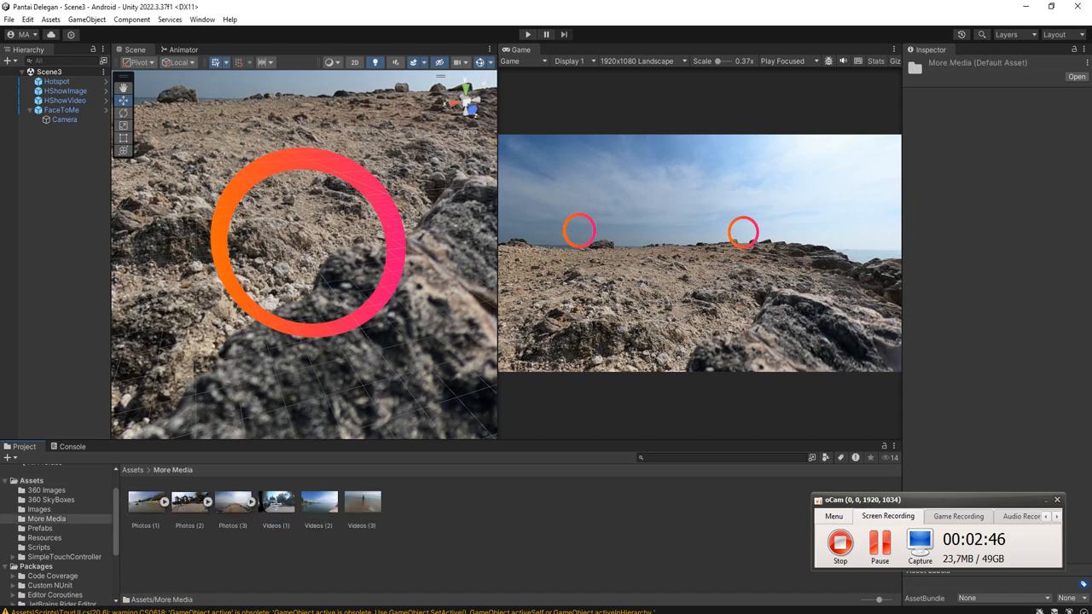
{"action": "left_click", "coordinate": [159, 505]}
{"action": "left_click", "coordinate": [189, 503]}
{"action": "left_click", "coordinate": [232, 504]}
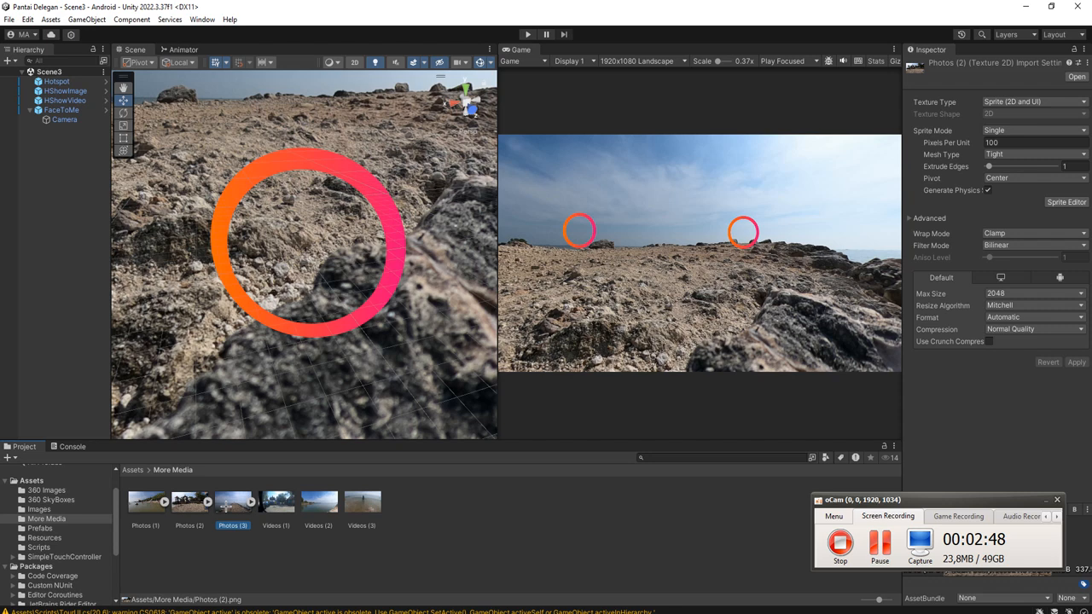
{"action": "left_click", "coordinate": [275, 503]}
{"action": "left_click", "coordinate": [319, 503]}
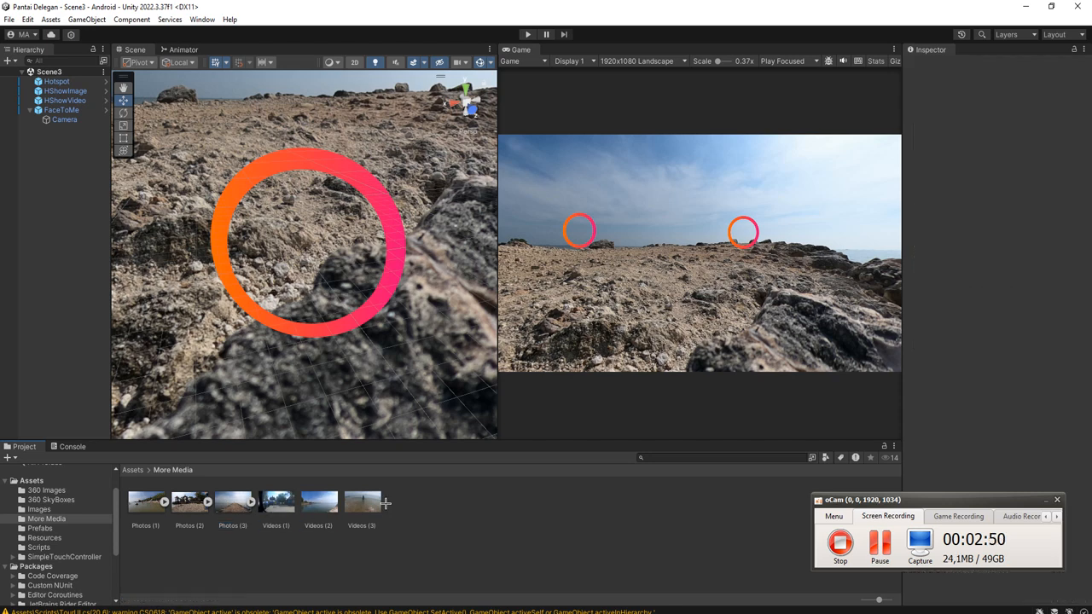
{"action": "left_click", "coordinate": [250, 502]}
{"action": "left_click", "coordinate": [252, 504]}
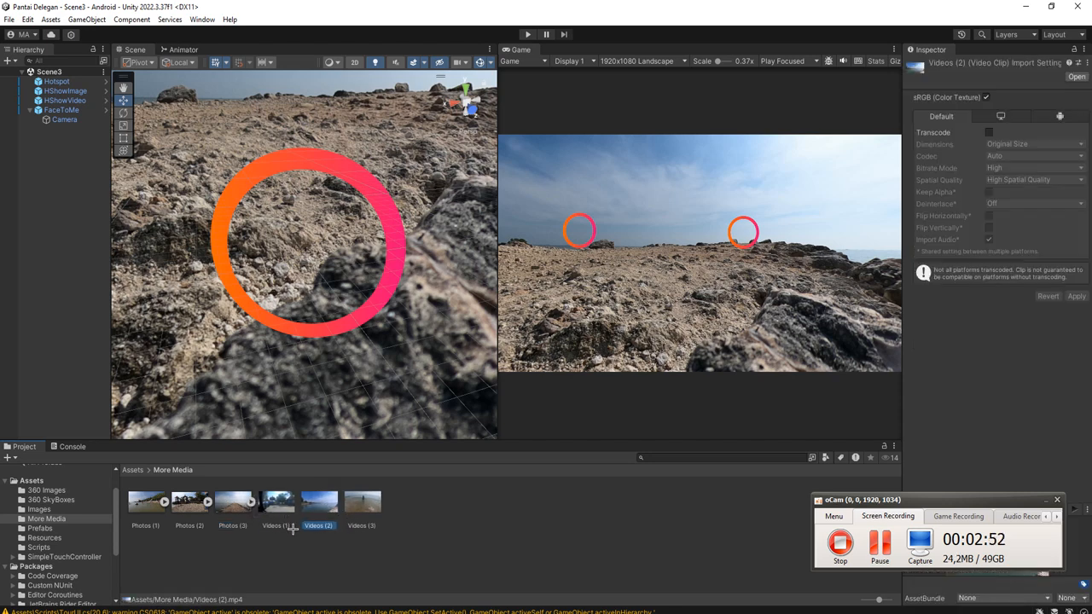
{"action": "left_click", "coordinate": [284, 536]}
{"action": "left_click", "coordinate": [155, 505]}
{"action": "left_click", "coordinate": [206, 543]}
{"action": "left_click", "coordinate": [188, 509]}
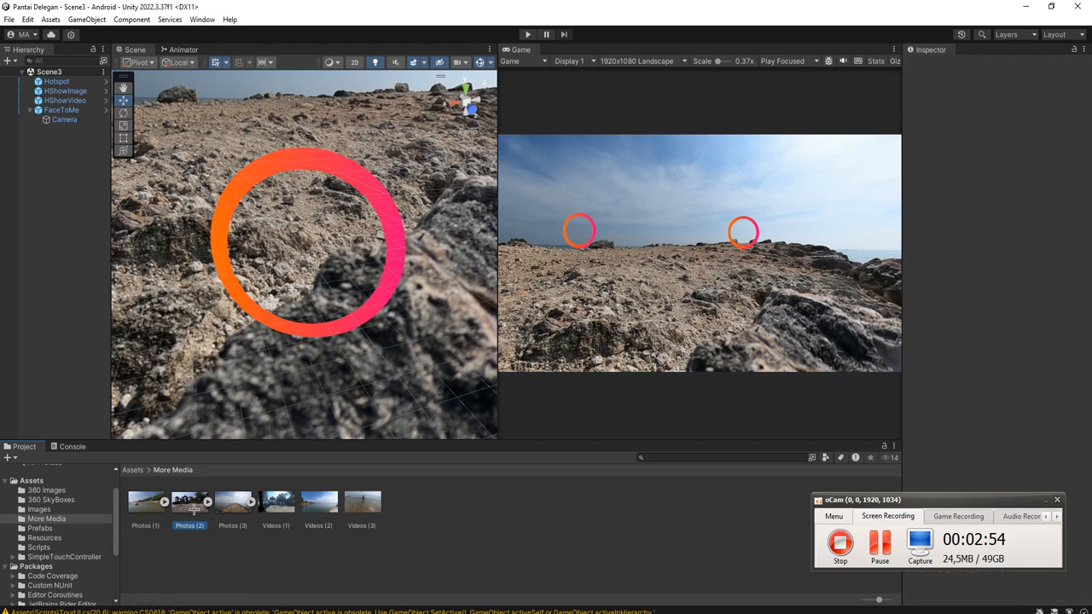
{"action": "left_click", "coordinate": [373, 554]}
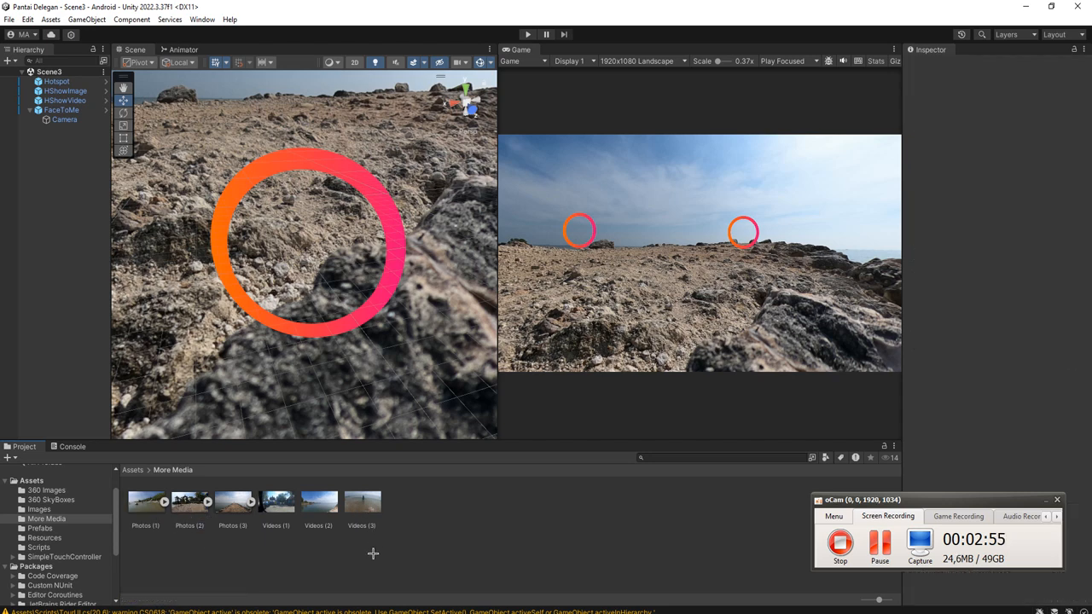
- Add a UI Canvas to Scene3 and delete the EventSystem object created with it
{"action": "right_click", "coordinate": [49, 207]}
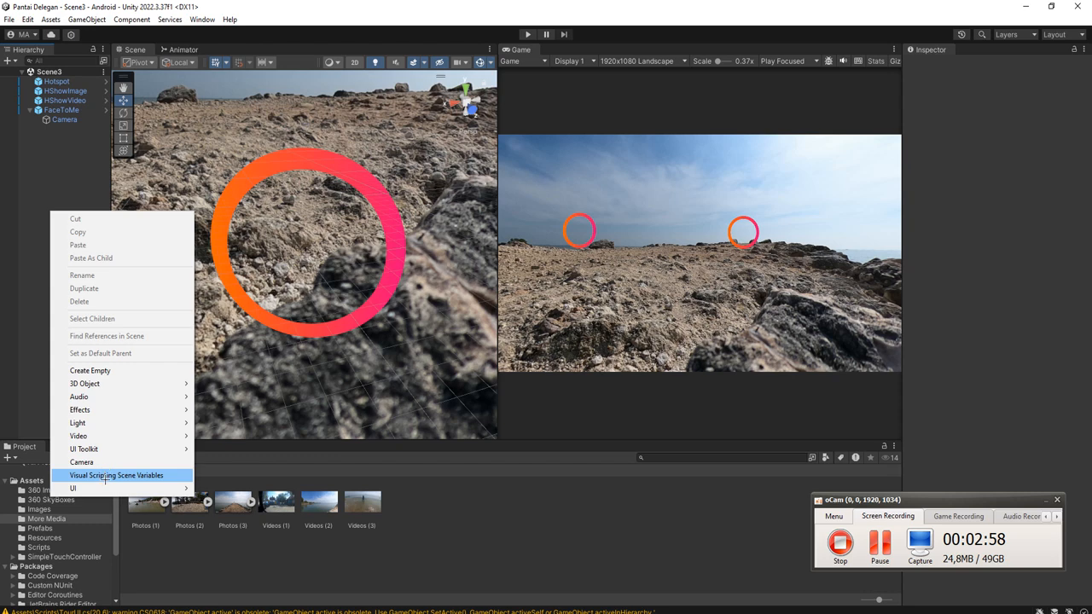
{"action": "mouse_move", "coordinate": [98, 488]}
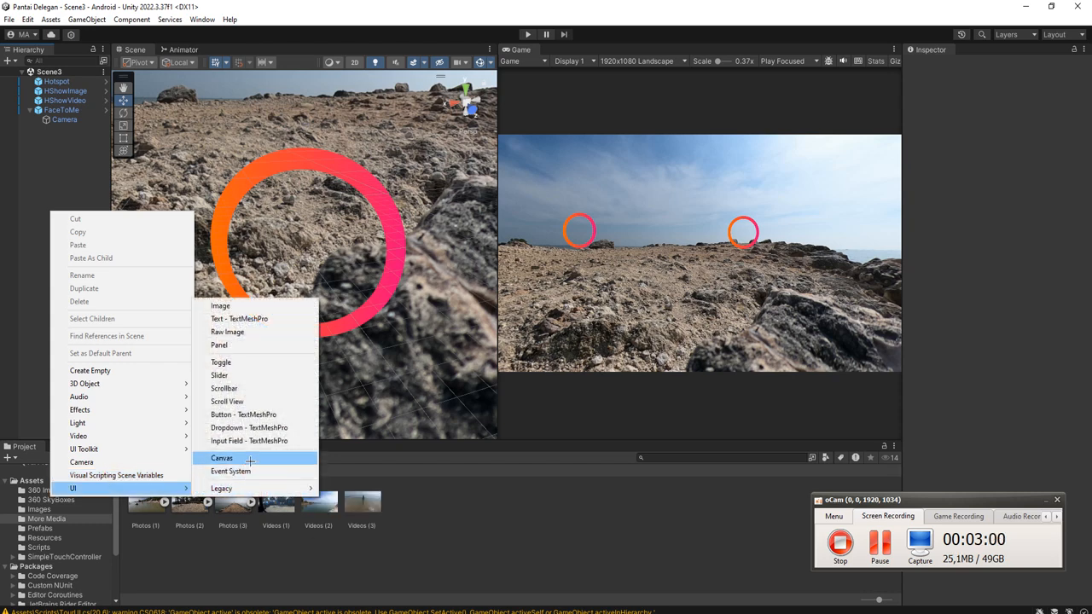
{"action": "left_click", "coordinate": [250, 459]}
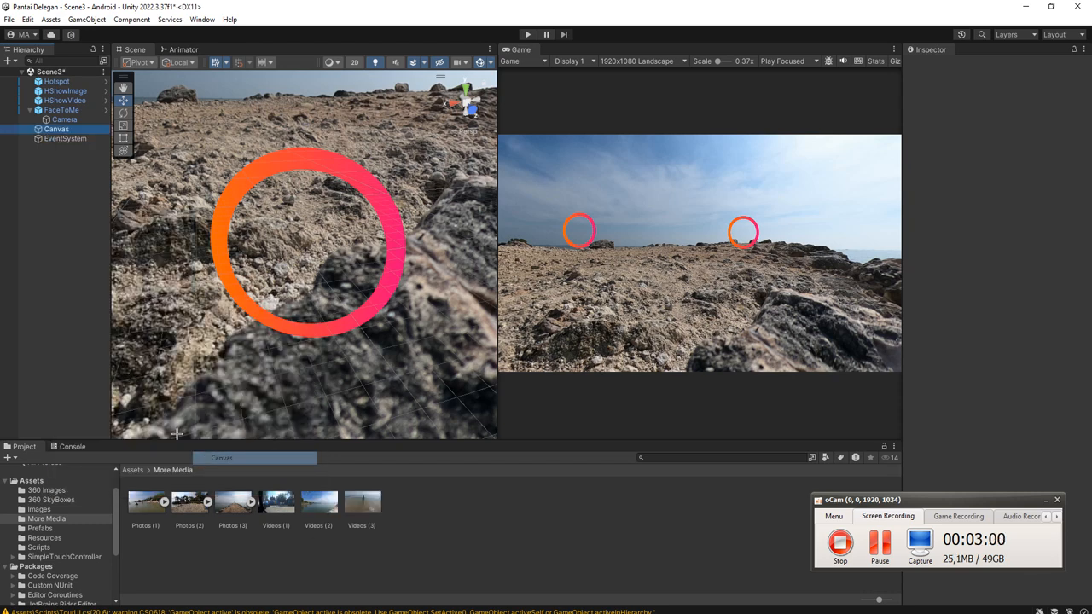
{"action": "left_click", "coordinate": [62, 139]}
{"action": "left_click", "coordinate": [109, 219]}
{"action": "key", "text": "Delete"}
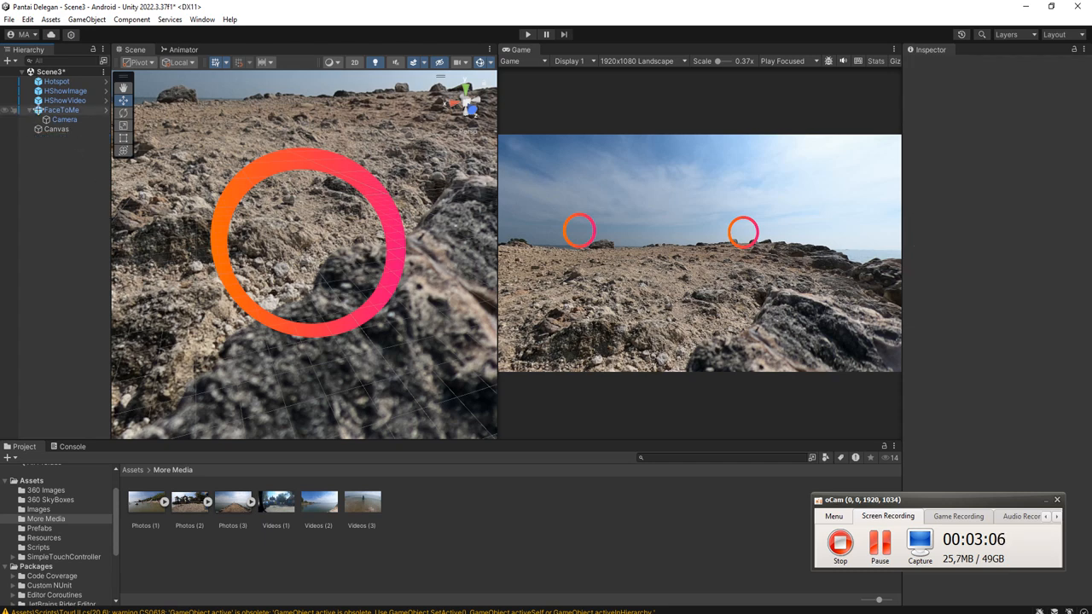
- Rename the Canvas as MediaImage and set its Canvas Scaler's UI Scale Mode to Scale With Screen Size
{"action": "left_click", "coordinate": [56, 129]}
{"action": "left_click", "coordinate": [63, 130]}
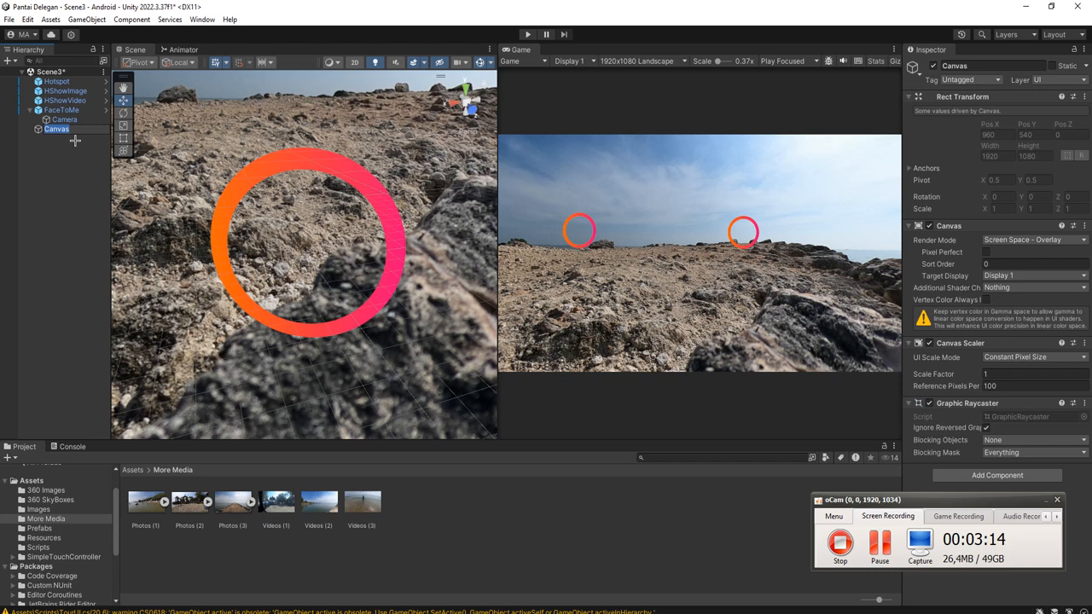
{"action": "key", "text": "Return"}
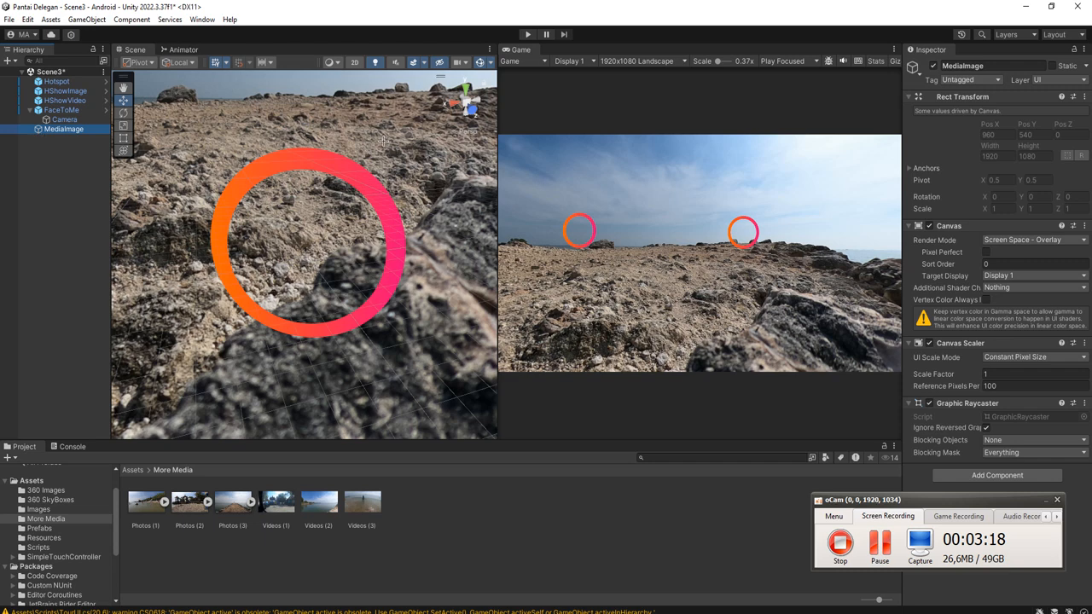
{"action": "left_click", "coordinate": [1046, 501]}
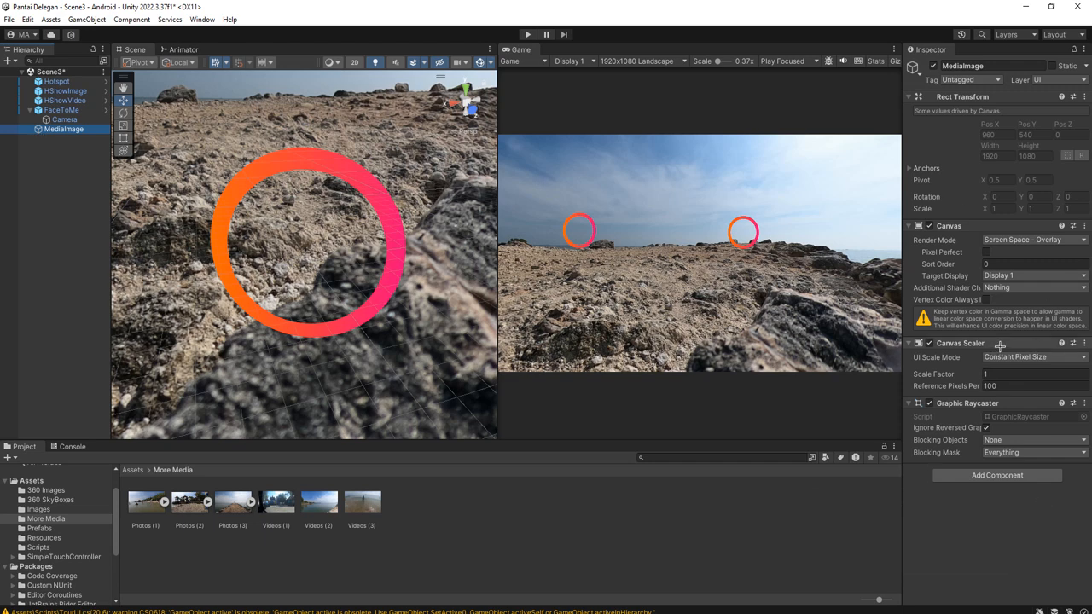
{"action": "left_click", "coordinate": [1006, 356]}
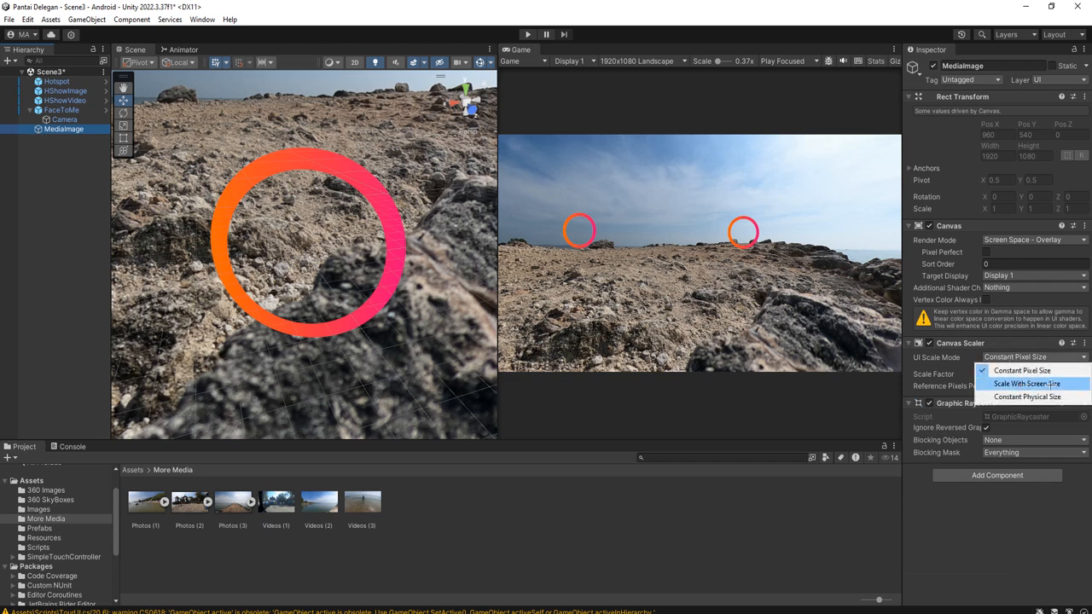
{"action": "left_click", "coordinate": [1050, 383]}
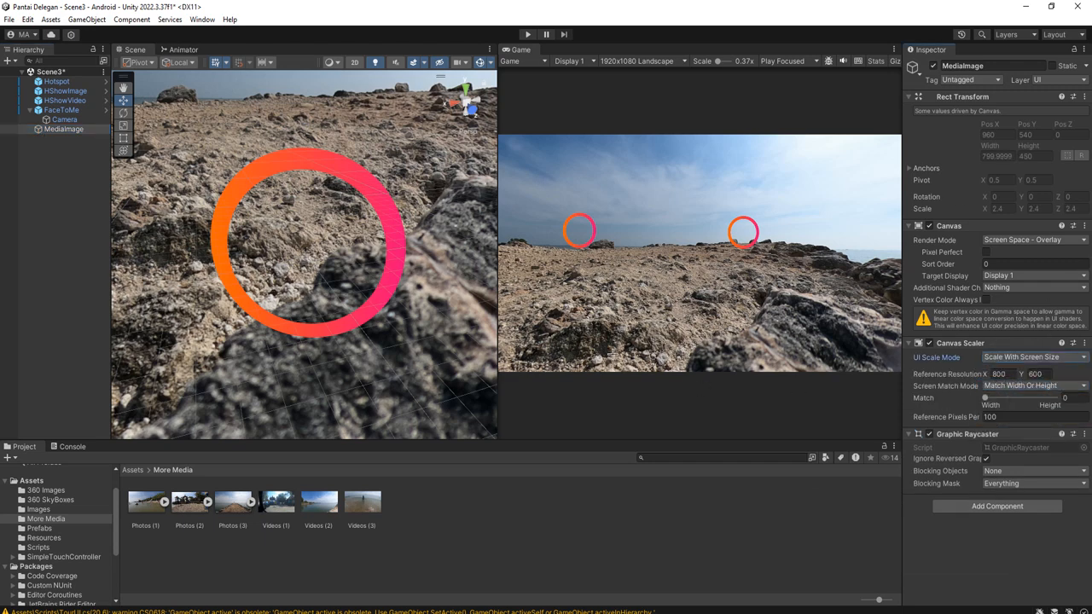
- Add a UI Image under MediaImage and stretch it in both directions to fill the whole canvas
{"action": "right_click", "coordinate": [68, 130]}
{"action": "mouse_move", "coordinate": [181, 491]}
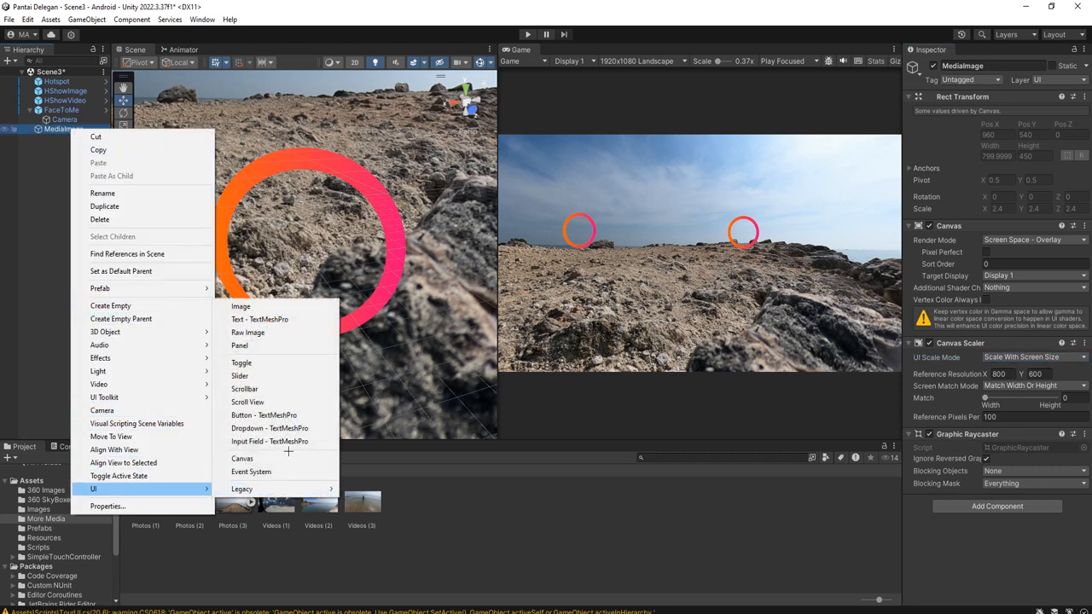
{"action": "left_click", "coordinate": [284, 305]}
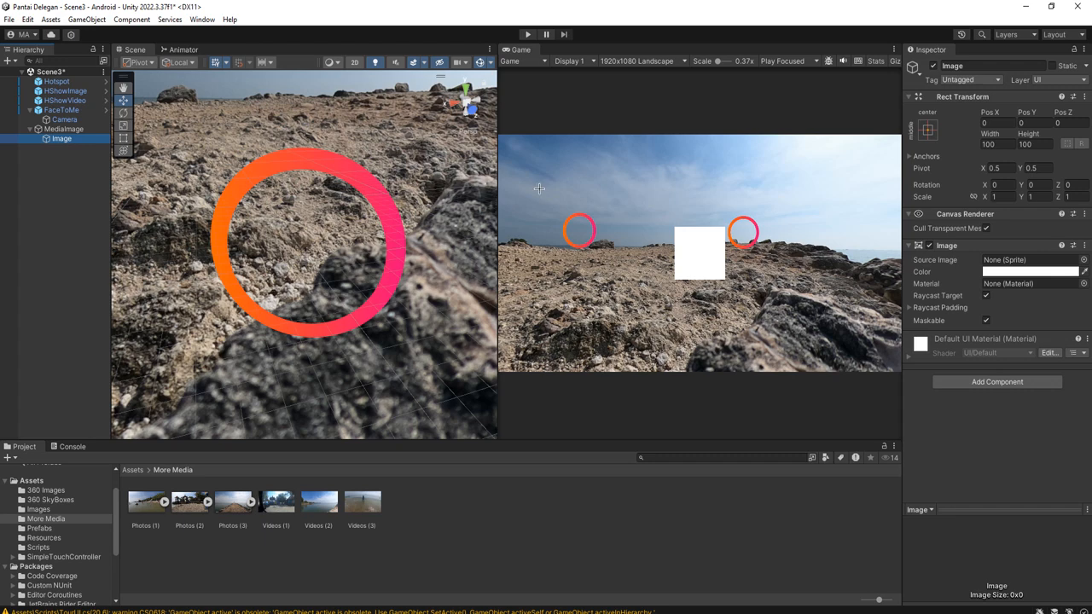
{"action": "left_click", "coordinate": [927, 129]}
{"action": "left_click", "coordinate": [1049, 309]}
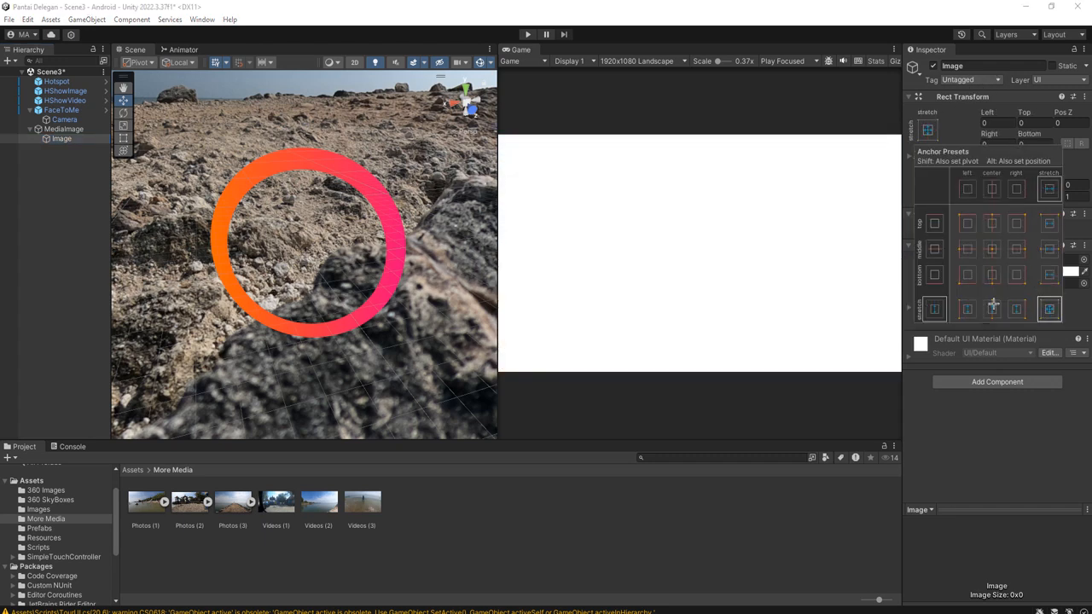
- Set the MediaImage canvas's Sort Order to 2
{"action": "left_click", "coordinate": [77, 129]}
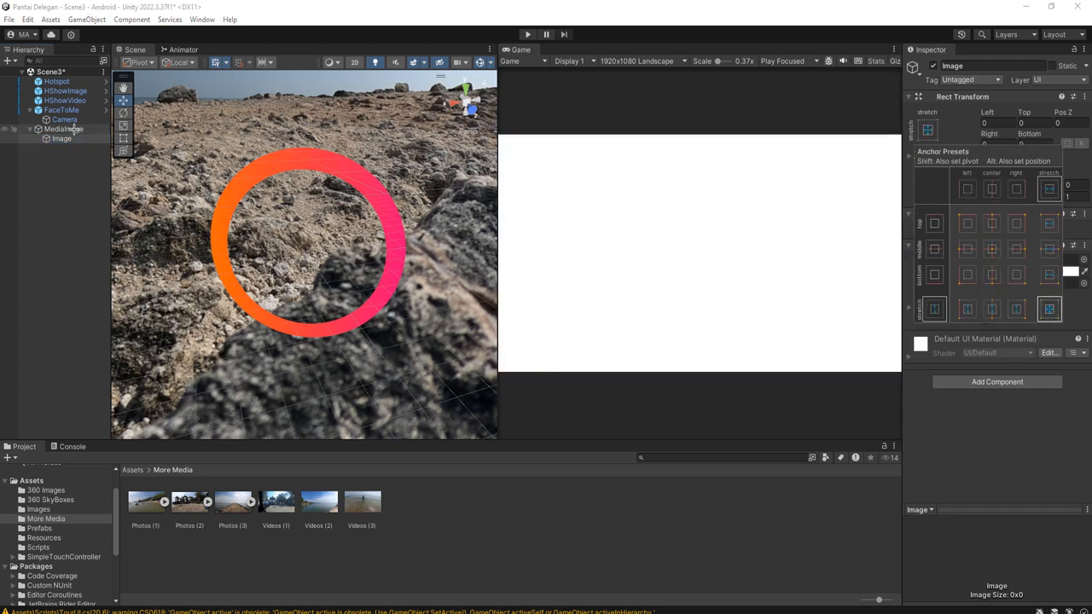
{"action": "left_click", "coordinate": [1022, 264]}
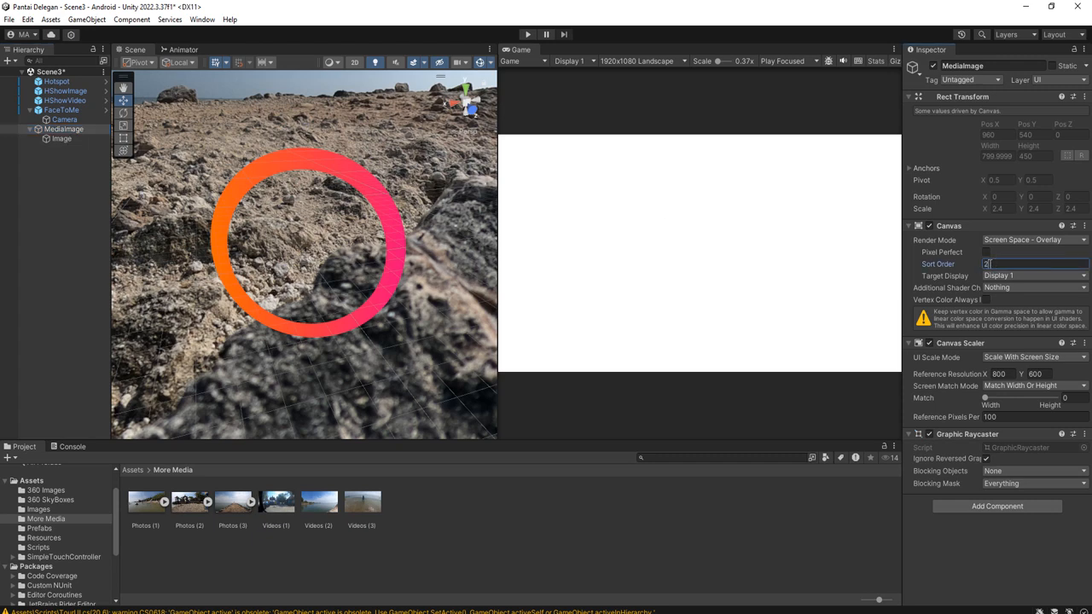
{"action": "left_click", "coordinate": [62, 138]}
{"action": "left_click", "coordinate": [64, 130]}
- Colour the full-screen Image black (000000) with an alpha of 248 as a dark overlay
{"action": "left_click", "coordinate": [63, 139]}
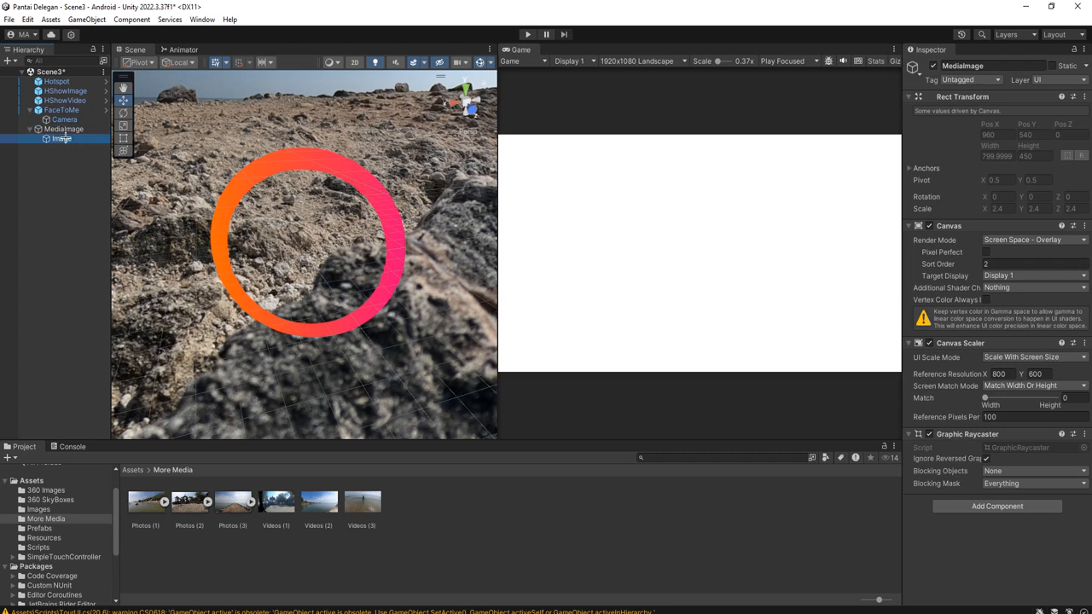
{"action": "left_click", "coordinate": [1029, 272]}
{"action": "left_click_drag", "start_coordinate": [1017, 386], "coordinate": [1051, 395]}
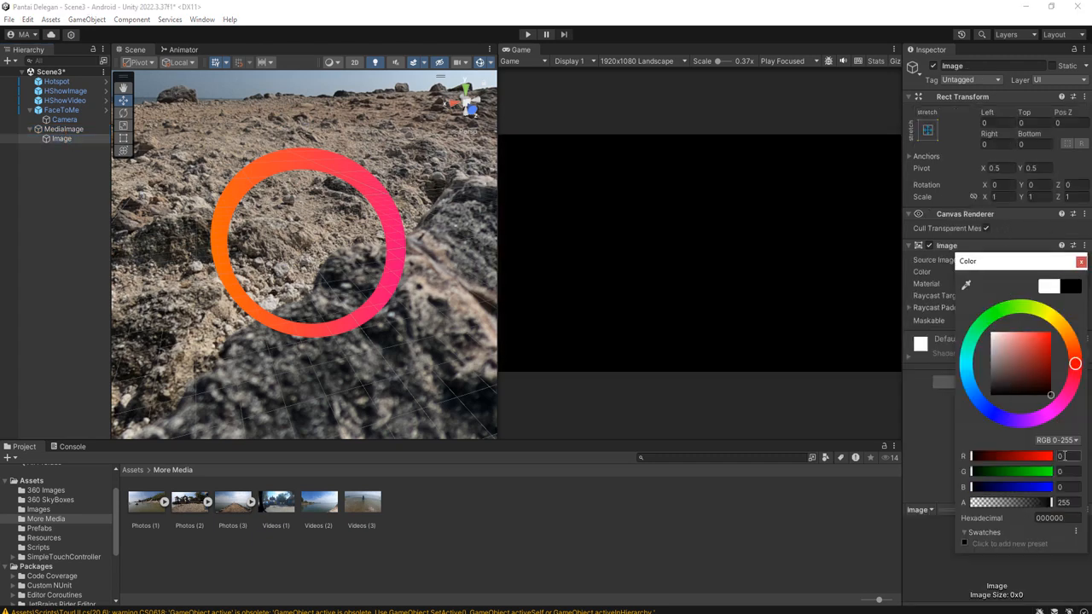
{"action": "left_click_drag", "start_coordinate": [1044, 506], "coordinate": [1049, 503]}
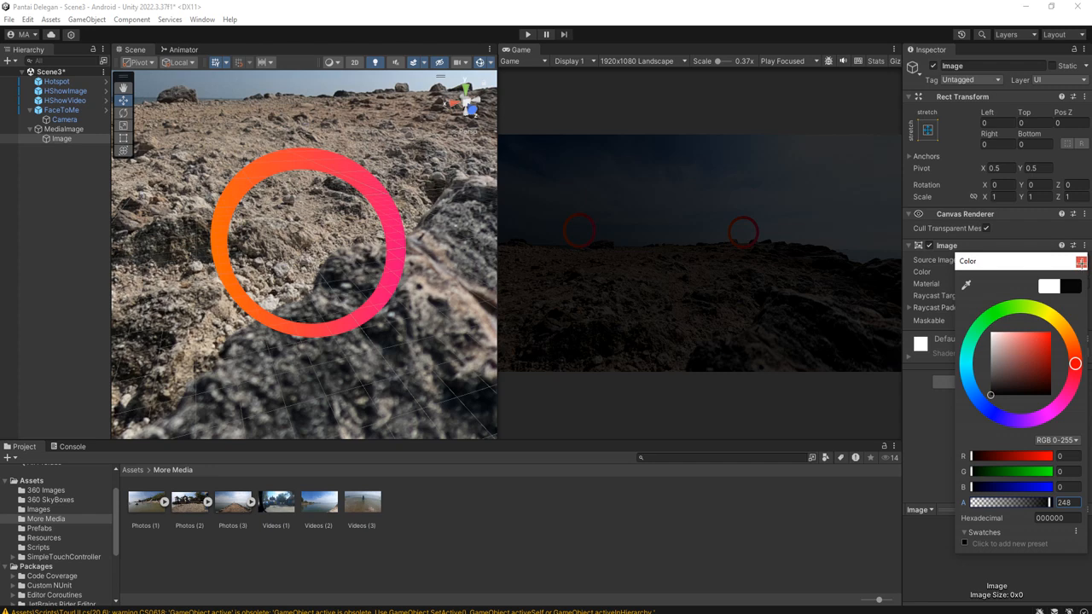
{"action": "left_click", "coordinate": [1081, 261]}
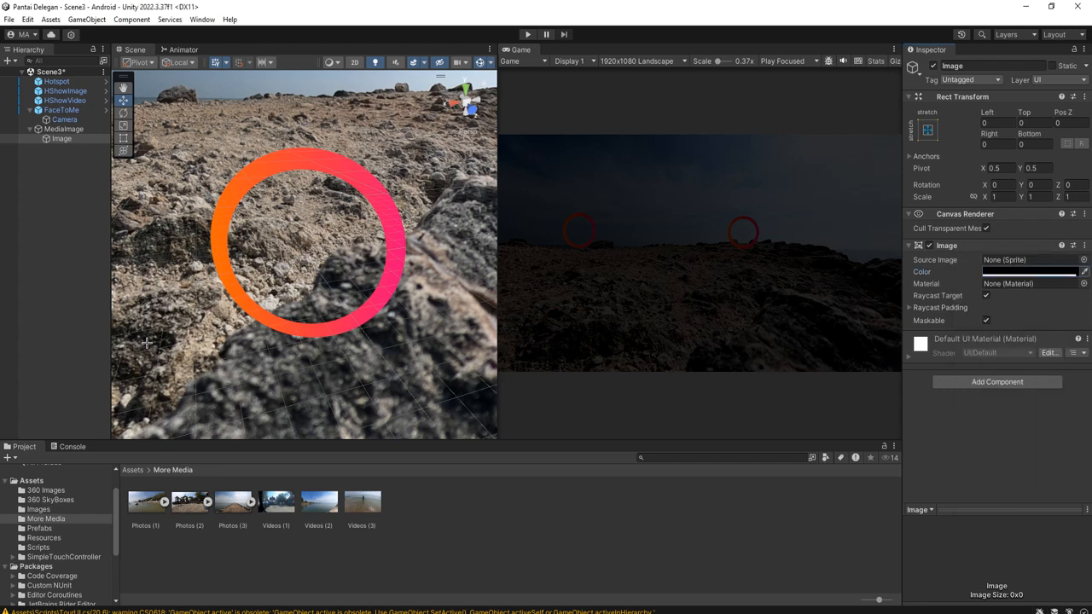
{"action": "left_click", "coordinate": [71, 167]}
{"action": "left_click", "coordinate": [60, 139]}
{"action": "right_click", "coordinate": [60, 140]}
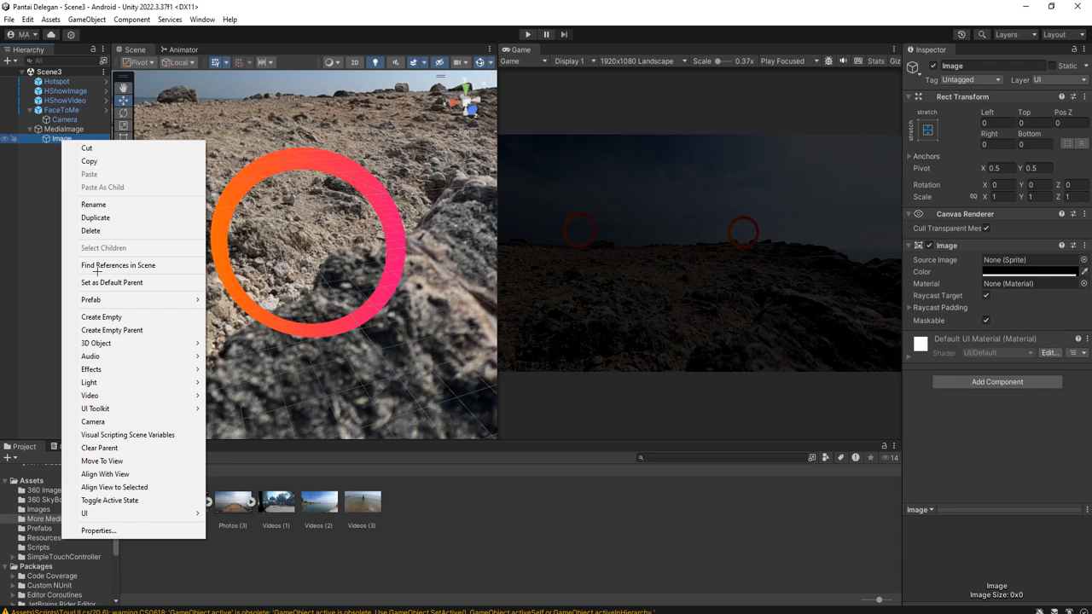
{"action": "left_click", "coordinate": [24, 352]}
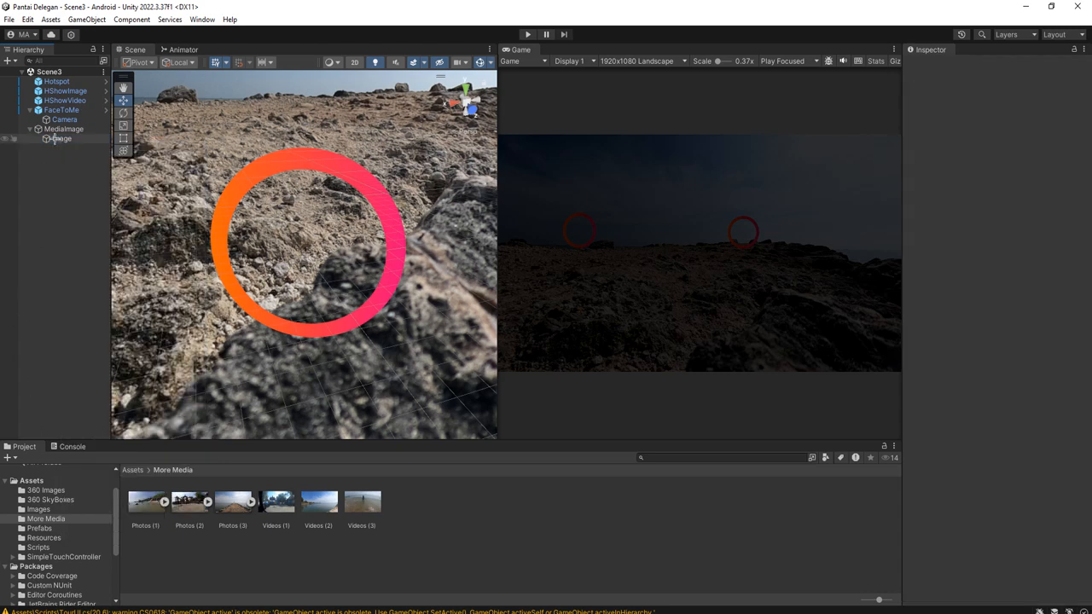
- Add a second UI Image under MediaImage and name it Media
{"action": "right_click", "coordinate": [57, 128]}
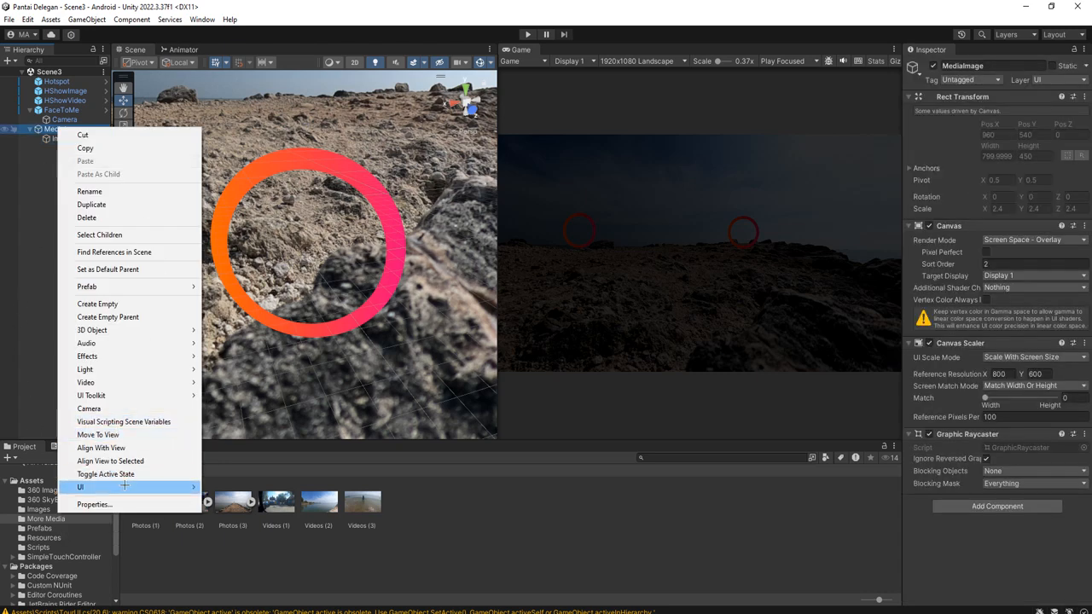
{"action": "mouse_move", "coordinate": [124, 486]}
{"action": "left_click", "coordinate": [241, 305]}
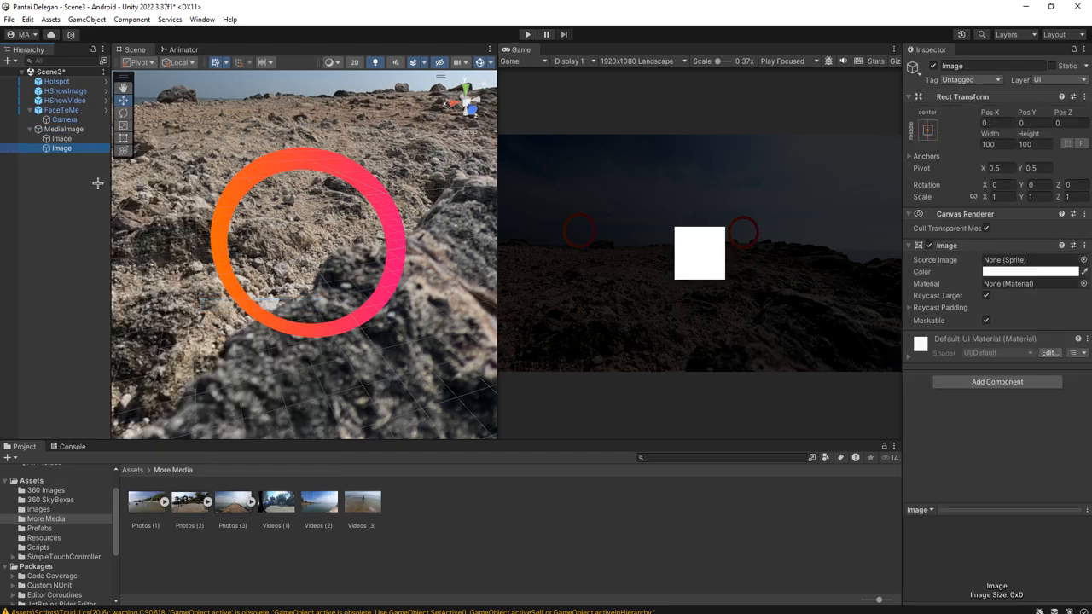
{"action": "type", "text": "Media"}
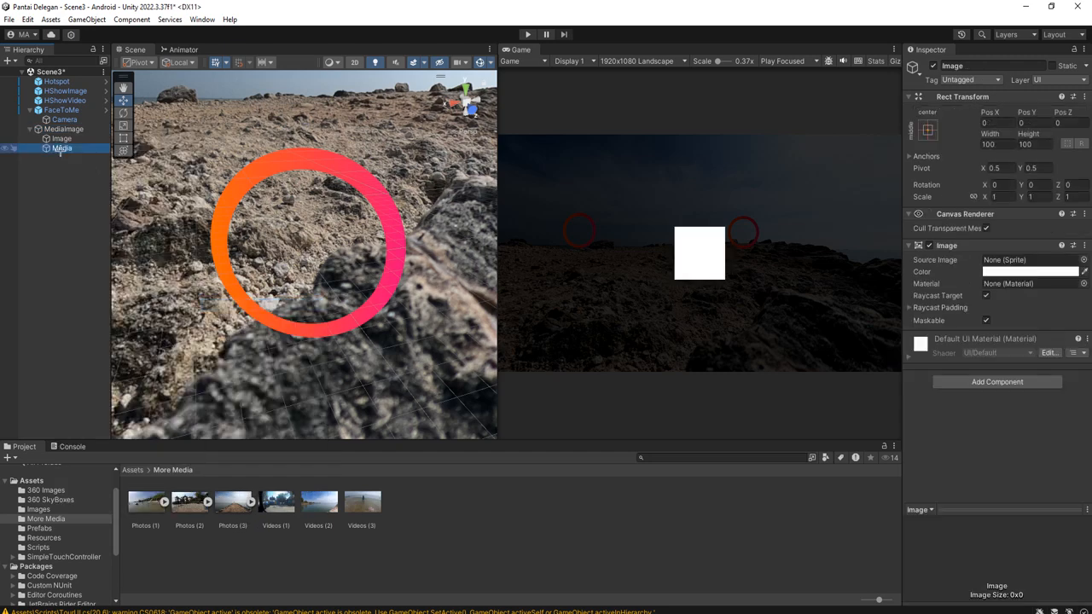
{"action": "key", "text": "Return"}
- Assign Photos (3) to the Media image, set its native size, and shrink it proportionally about its centre to about 626 by 336
{"action": "left_click_drag", "start_coordinate": [232, 509], "coordinate": [1030, 260]}
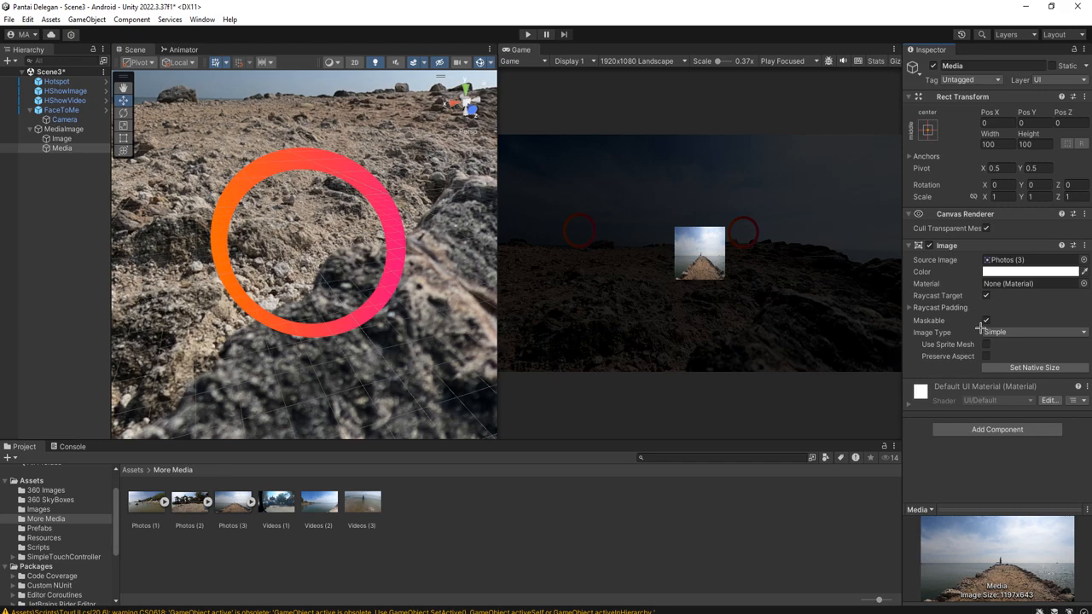
{"action": "left_click", "coordinate": [1028, 367]}
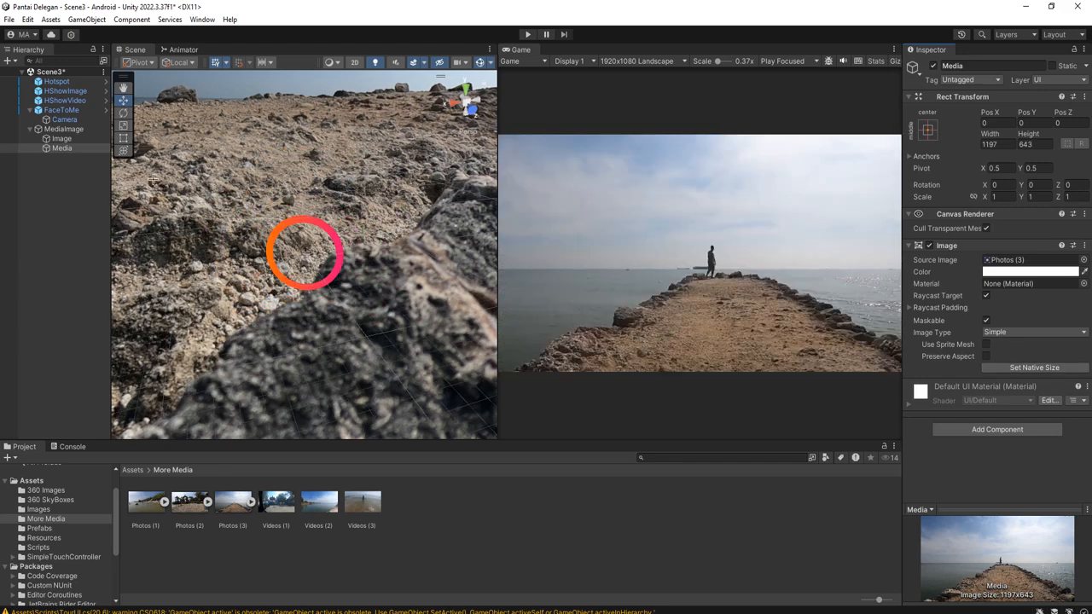
{"action": "key", "text": "f"}
{"action": "left_click_drag", "start_coordinate": [316, 209], "coordinate": [260, 162], "text": "alt"}
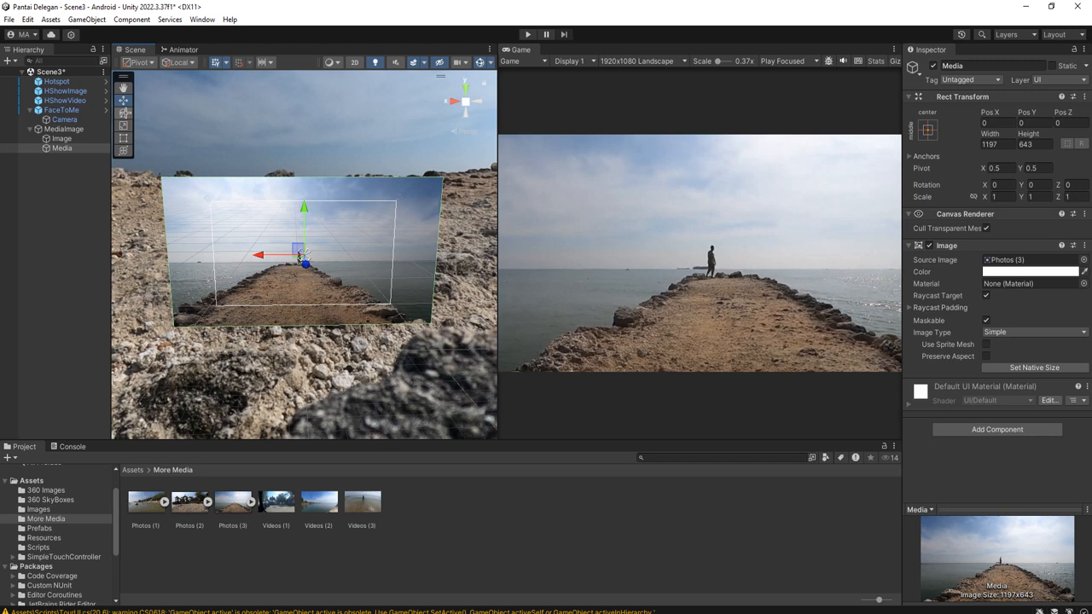
{"action": "left_click", "coordinate": [124, 137]}
{"action": "left_click_drag", "start_coordinate": [441, 179], "coordinate": [376, 215], "text": "alt+shift"}
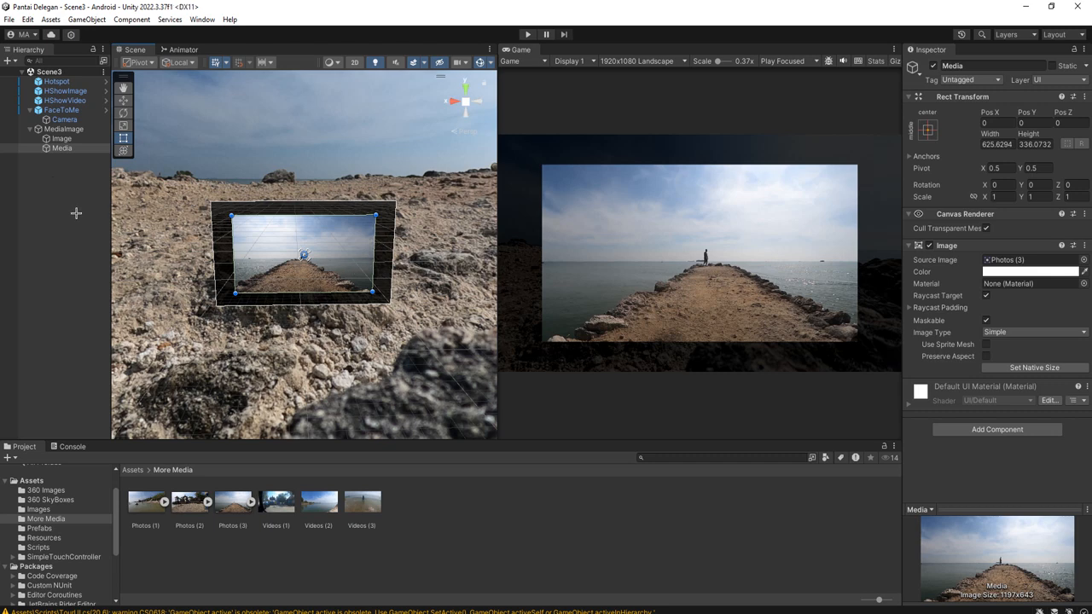
- Add a legacy UI Button under Media and delete its text child
{"action": "right_click", "coordinate": [67, 150]}
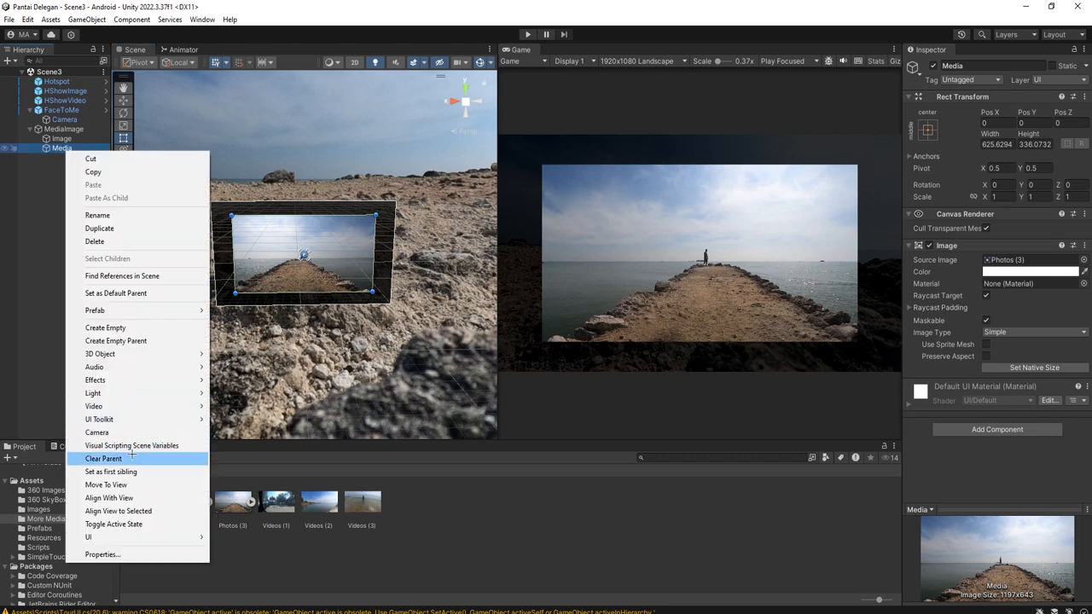
{"action": "mouse_move", "coordinate": [134, 536]}
{"action": "mouse_move", "coordinate": [256, 539]}
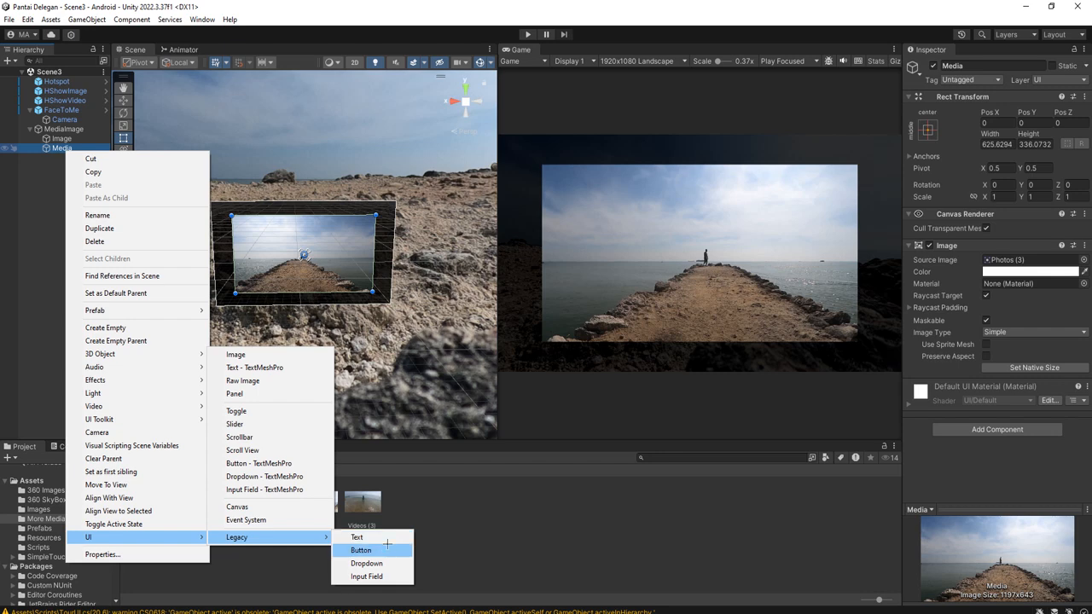
{"action": "left_click", "coordinate": [361, 550]}
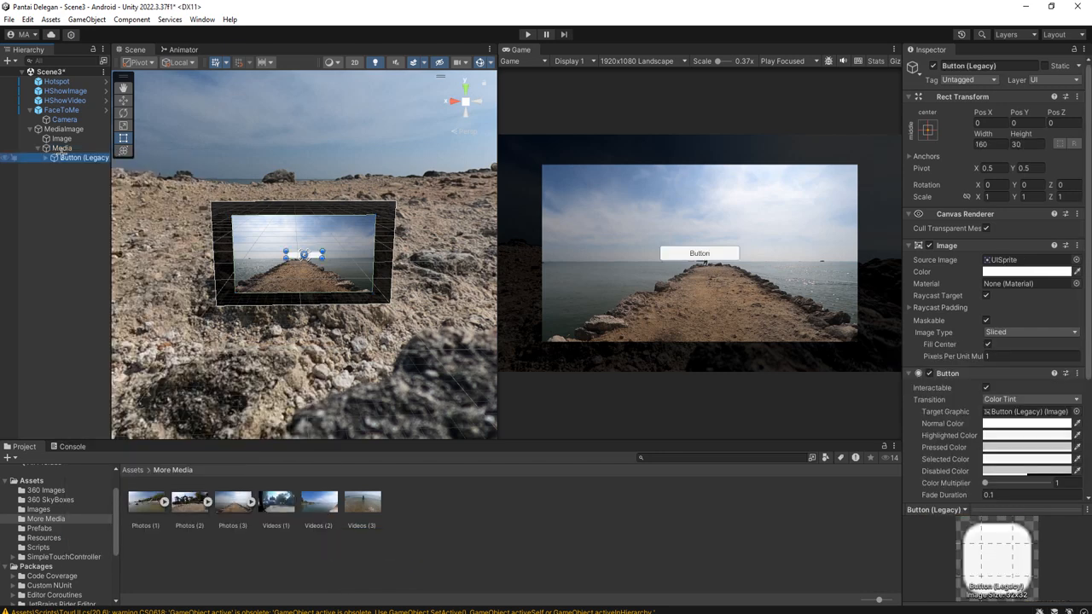
{"action": "left_click", "coordinate": [45, 158]}
{"action": "left_click", "coordinate": [75, 167]}
{"action": "key", "text": "Delete"}
- Rename the button under Media as CloseButton
{"action": "left_click", "coordinate": [74, 159]}
{"action": "left_click", "coordinate": [72, 158]}
{"action": "type", "text": "CloseButton"}
{"action": "key", "text": "Return"}
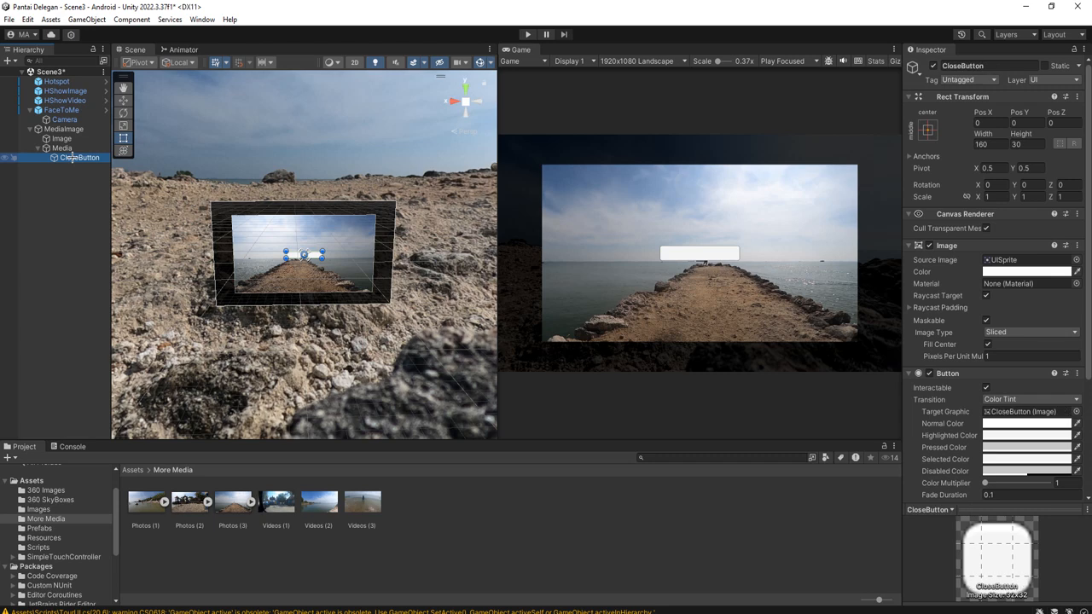
- Assign close icon from the Images folder to CloseButton, set its native size, and shrink it proportionally to about 41 by 41
{"action": "left_click", "coordinate": [134, 471]}
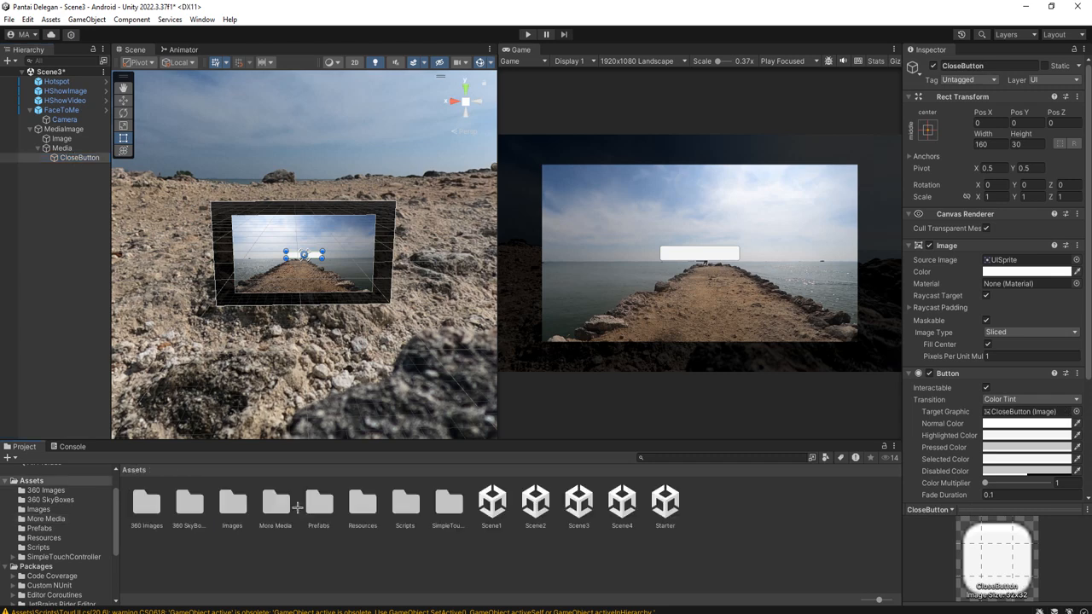
{"action": "double_click", "coordinate": [232, 505]}
{"action": "left_click_drag", "start_coordinate": [146, 503], "coordinate": [1011, 264]}
{"action": "left_click", "coordinate": [76, 157]}
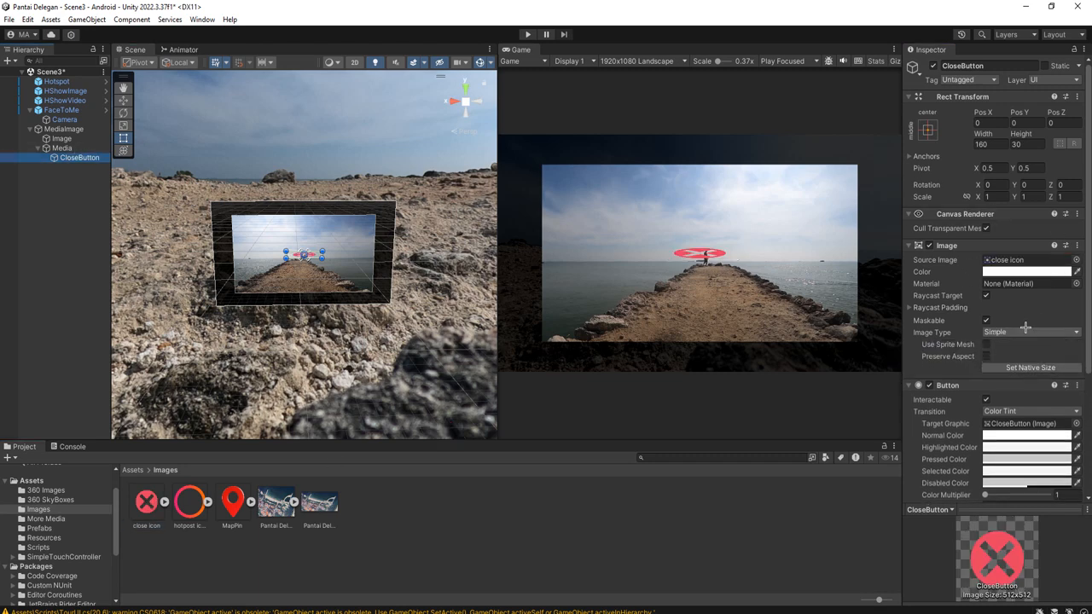
{"action": "left_click", "coordinate": [1017, 368]}
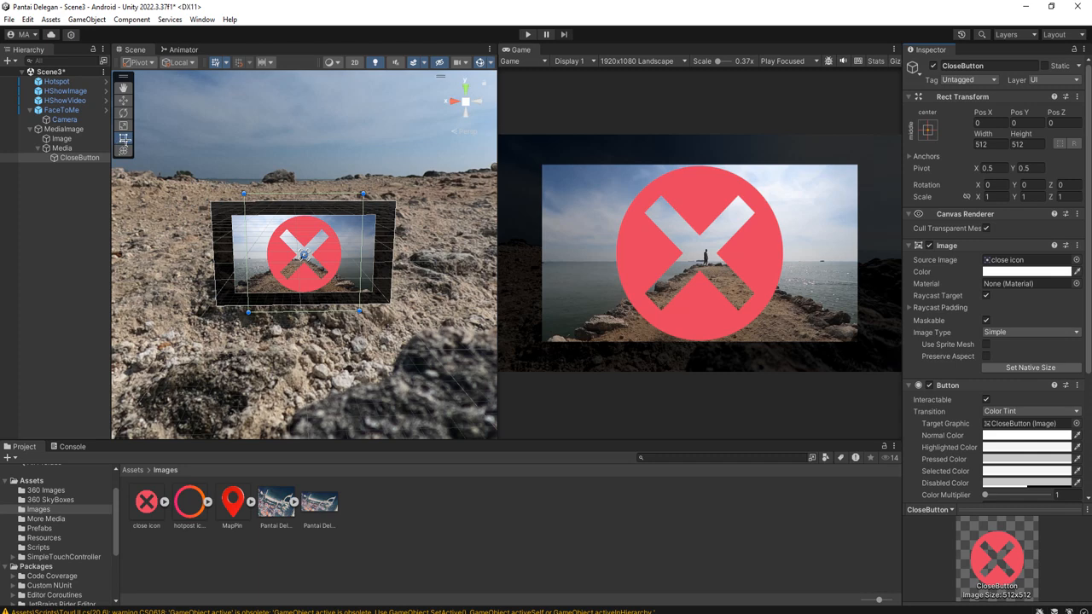
{"action": "left_click_drag", "start_coordinate": [364, 193], "coordinate": [309, 248], "text": "alt+shift"}
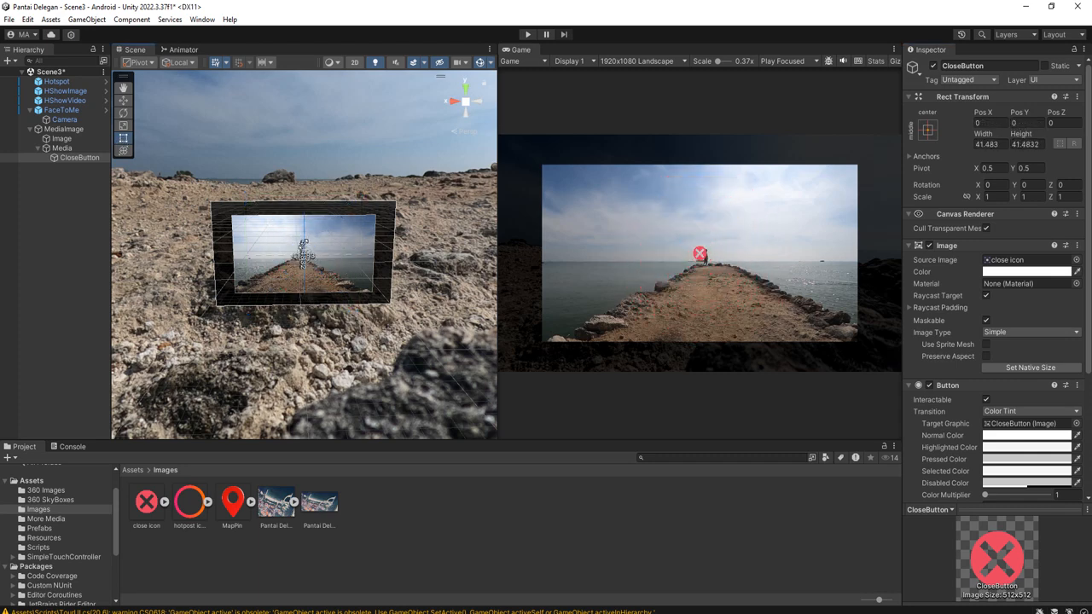
- Anchor CloseButton to the top-right corner of Media and snap its position to that corner
{"action": "left_click", "coordinate": [926, 128]}
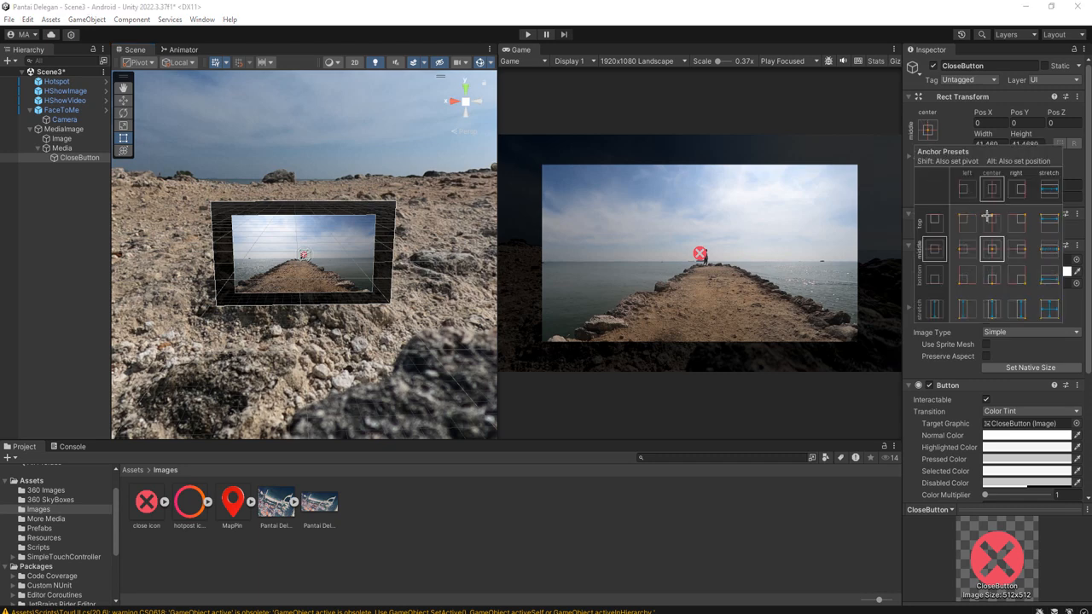
{"action": "left_click", "coordinate": [1019, 223], "text": "alt+shift"}
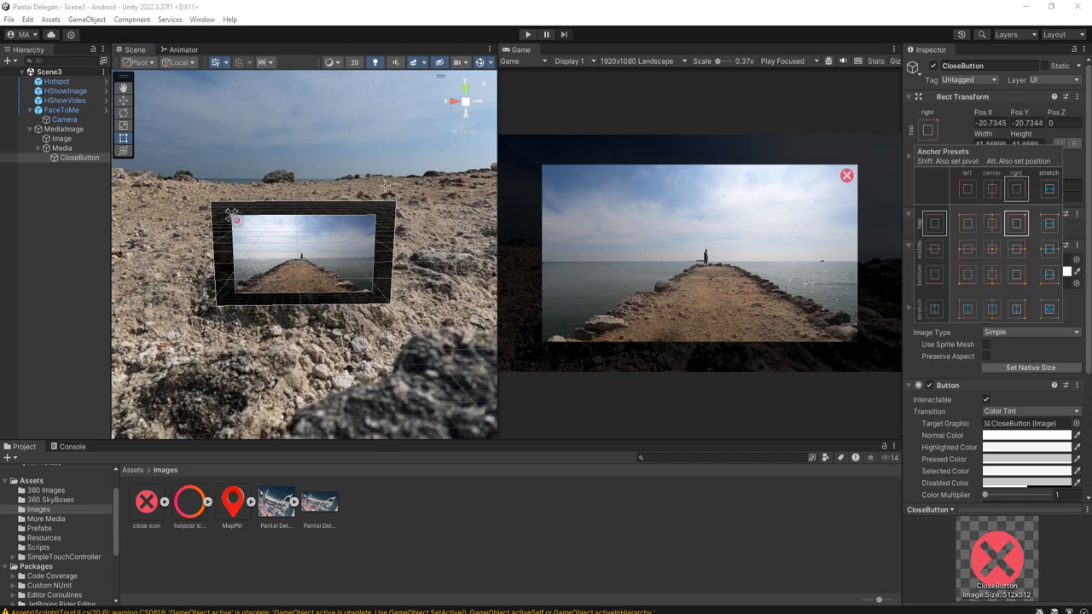
{"action": "left_click", "coordinate": [69, 178]}
- Add an empty On Click event entry to CloseButton
{"action": "left_click", "coordinate": [77, 157]}
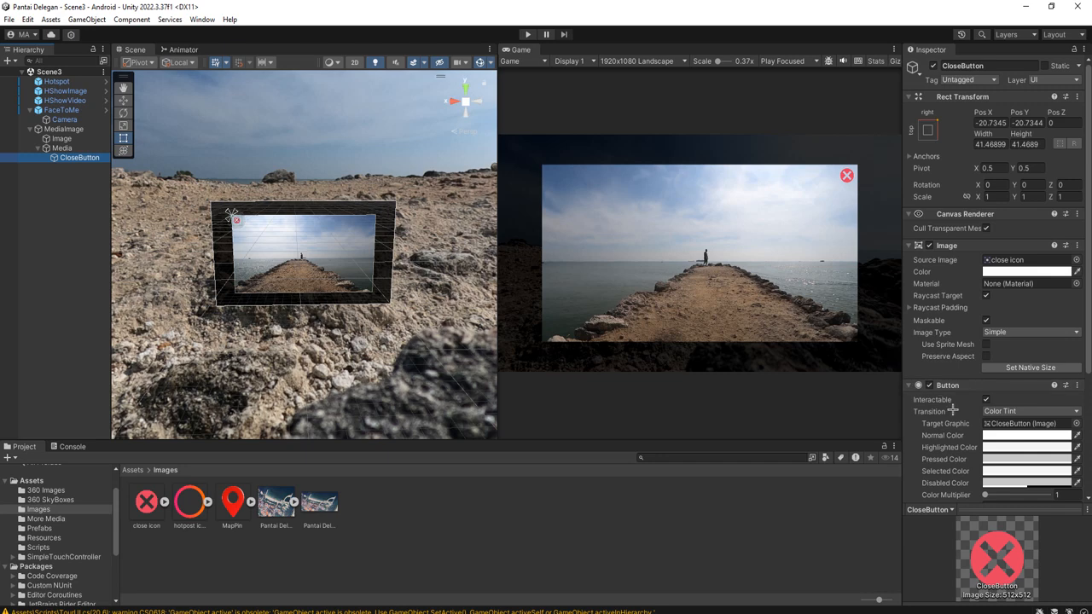
{"action": "scroll", "coordinate": [981, 452], "scroll_direction": "down", "scroll_amount": 5}
{"action": "left_click", "coordinate": [1052, 425]}
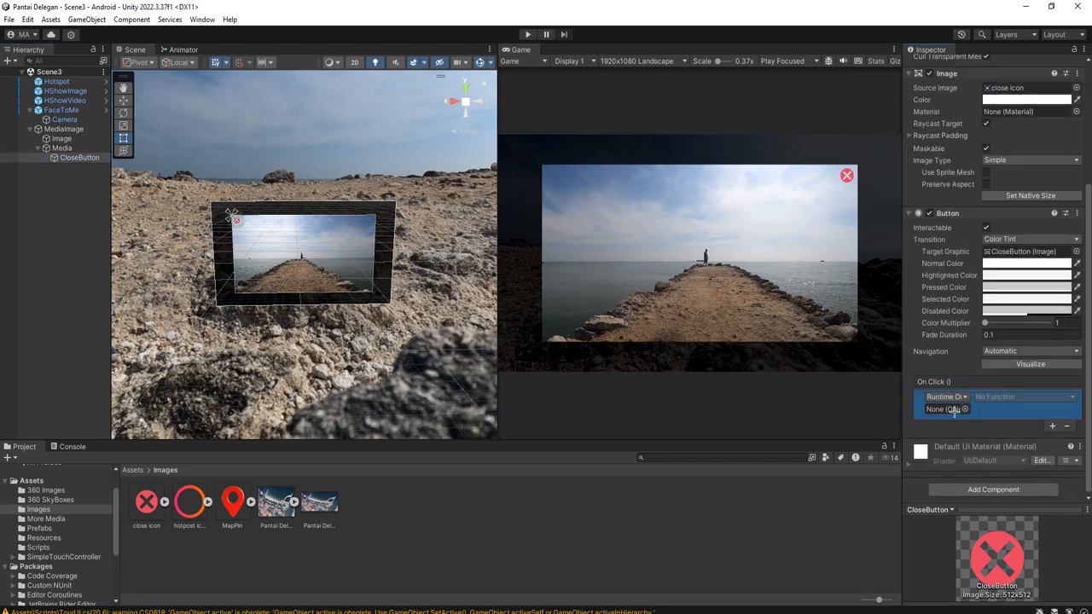
- Add the Tour UI script component to MediaImage
{"action": "left_click", "coordinate": [64, 129]}
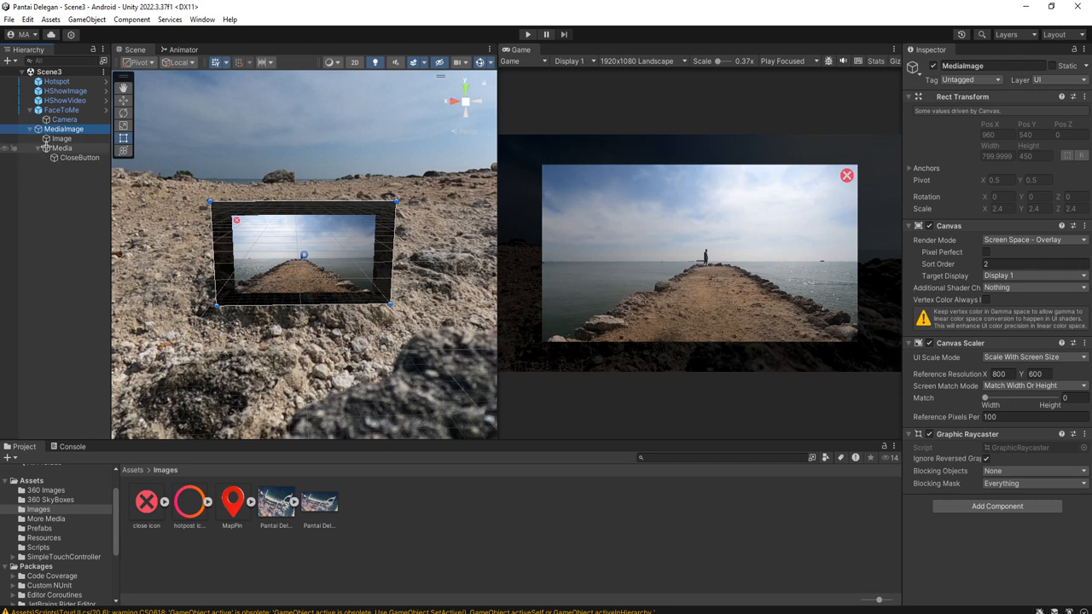
{"action": "left_click", "coordinate": [997, 507]}
{"action": "type", "text": "tour"}
{"action": "key", "text": "Down"}
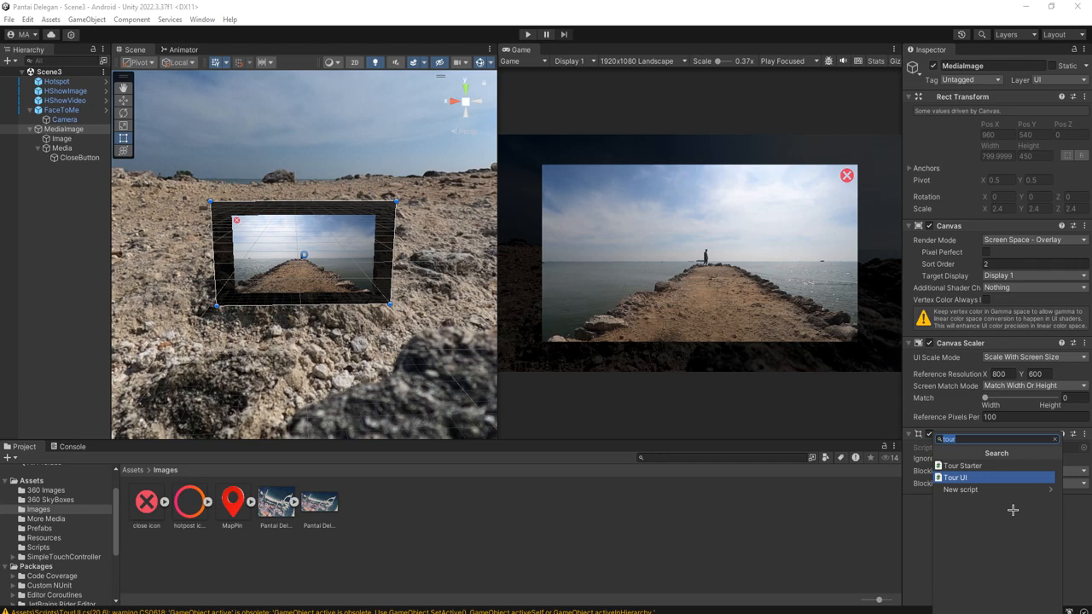
{"action": "key", "text": "Return"}
- Open the TourUI script in Notepad++ and add an empty public void DestroyGameObject(GameObject go) method below ToggleGameObject
{"action": "left_click", "coordinate": [1084, 501]}
{"action": "left_click", "coordinate": [981, 563]}
{"action": "left_click", "coordinate": [121, 435]}
{"action": "key", "text": "Return"}
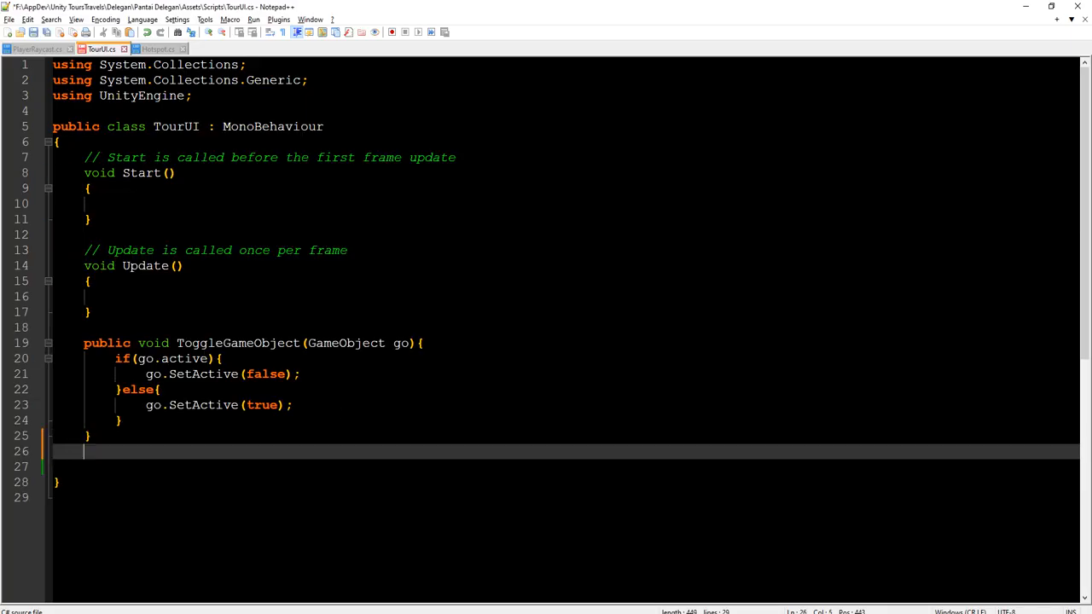
{"action": "key", "text": "Return"}
{"action": "type", "text": "public voi"}
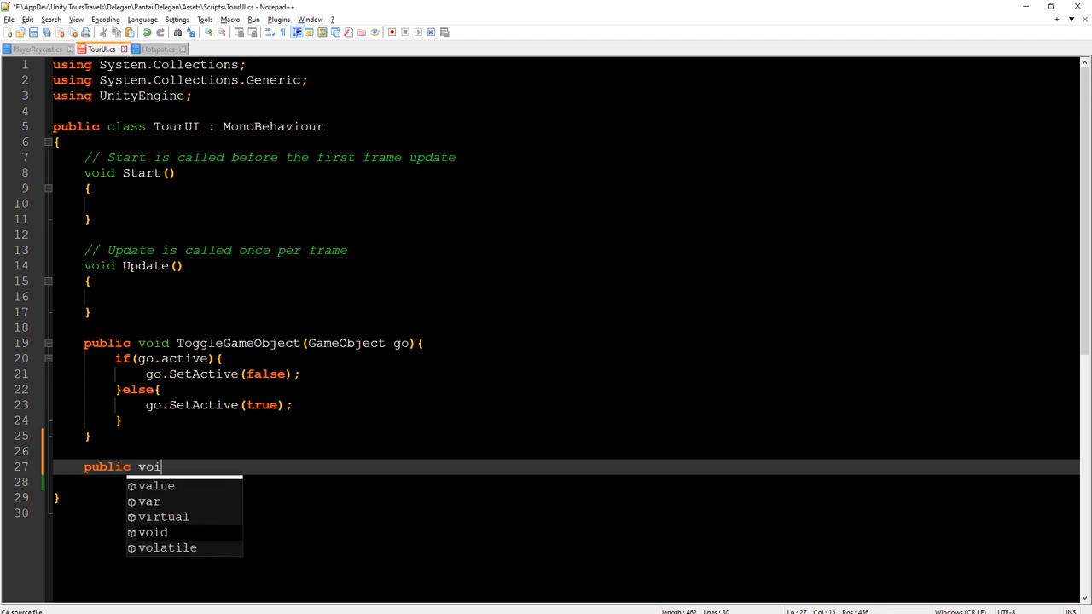
{"action": "type", "text": "d DestroyGameObject"}
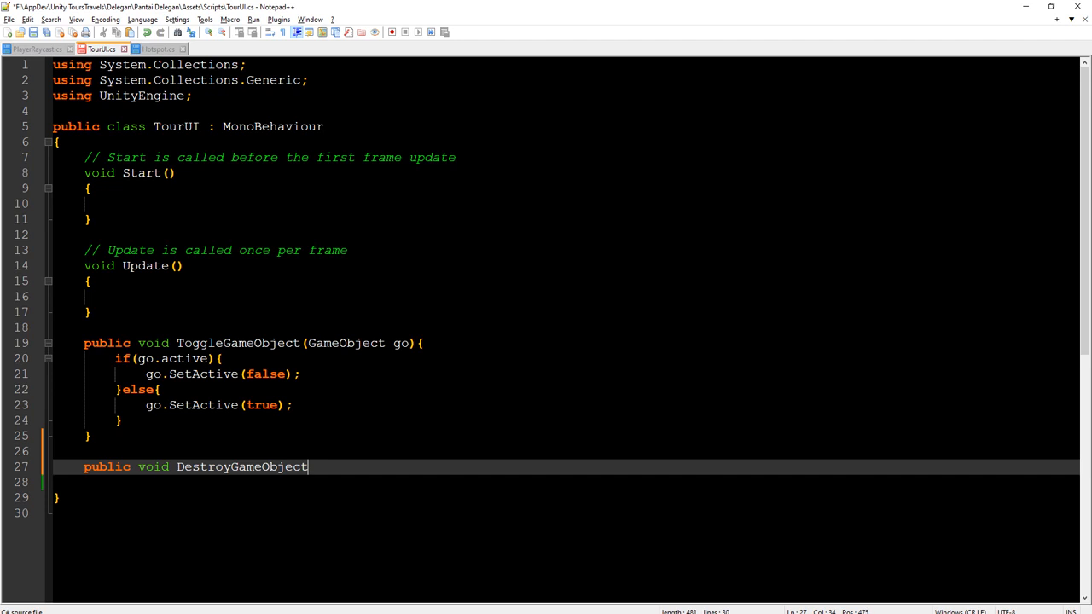
{"action": "type", "text": "(Game"}
{"action": "key", "text": "Return"}
{"action": "type", "text": "gio"}
{"action": "type", "text": "o){}"}
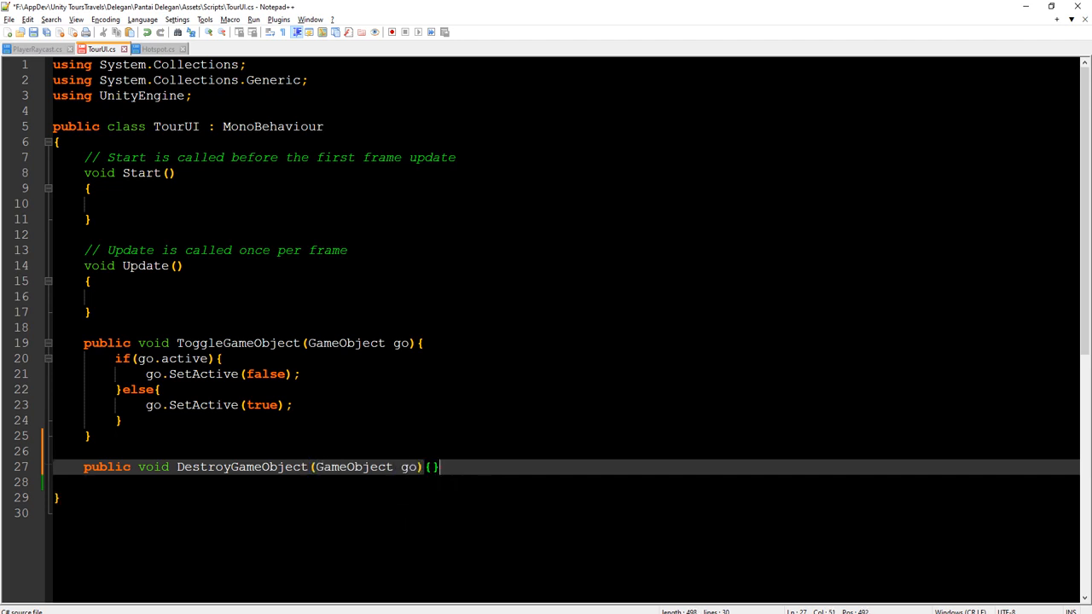
- Fill the DestroyGameObject method with Destroy(go); and save the script
{"action": "key", "text": "Return"}
{"action": "type", "text": "Destr"}
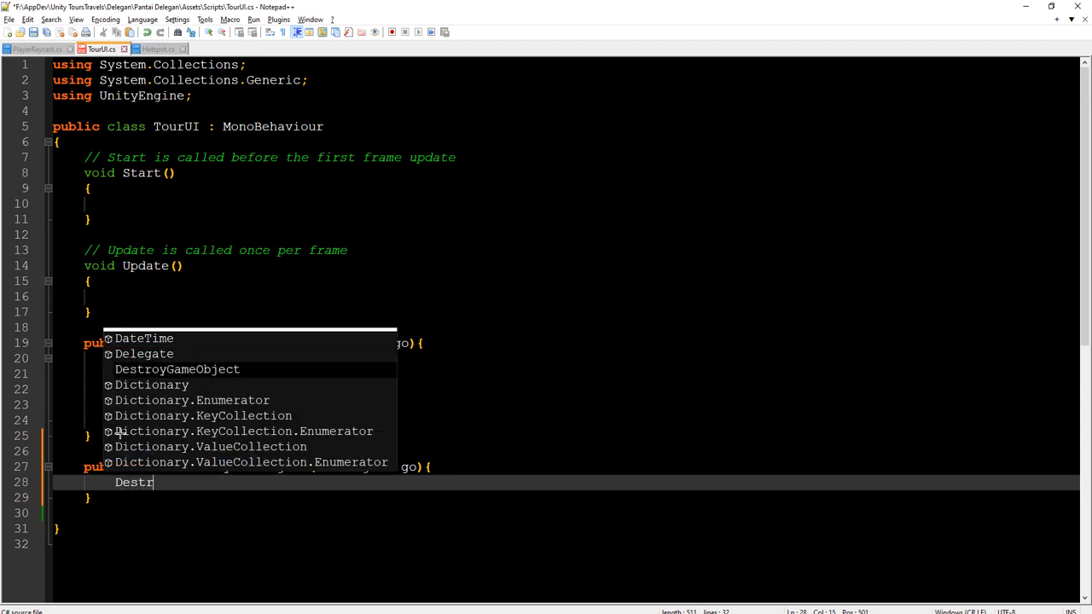
{"action": "type", "text": "oy(go);"}
{"action": "key", "text": "ctrl+s"}
- Switch to Unity and set CloseButton's On Click entry to call MediaImage's TourUI.DestroyGameObject, with MediaImage as the object to destroy
{"action": "key", "text": "alt+Tab"}
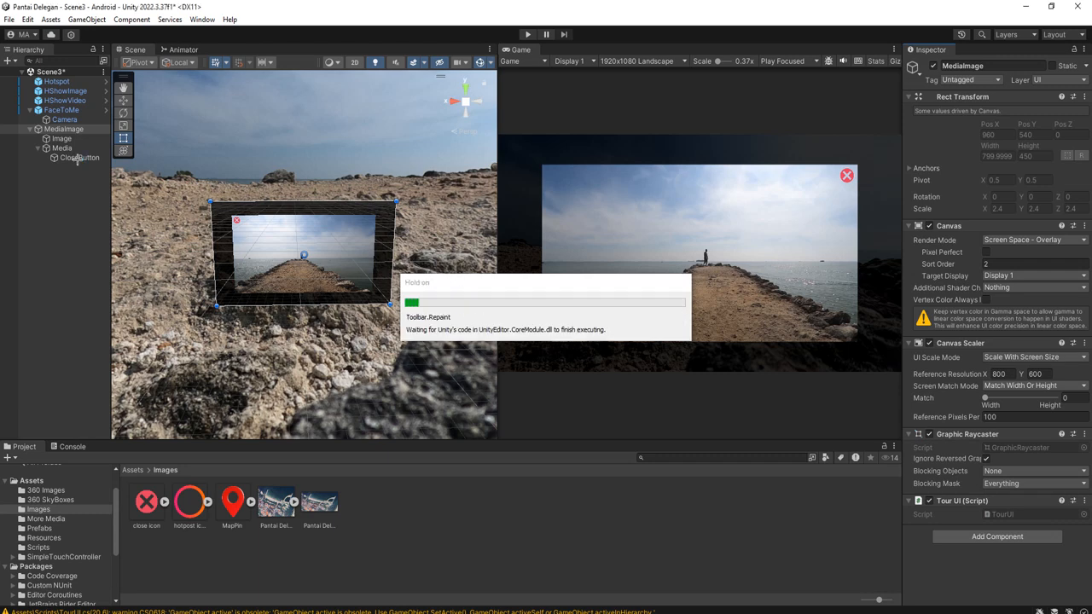
{"action": "left_click", "coordinate": [77, 158]}
{"action": "scroll", "coordinate": [1029, 383], "scroll_direction": "down", "scroll_amount": 5}
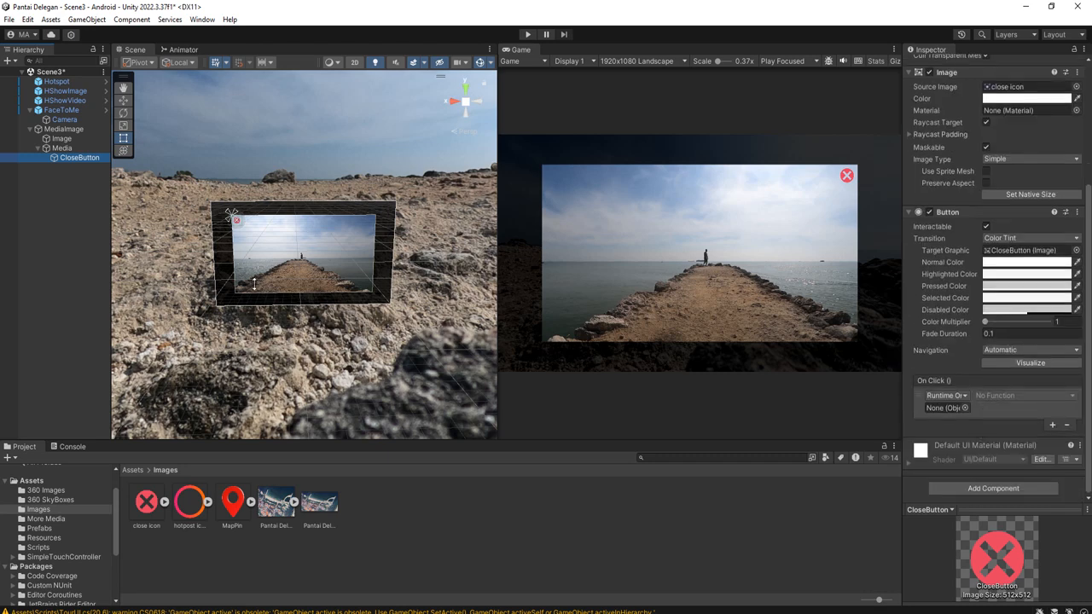
{"action": "left_click_drag", "start_coordinate": [49, 128], "coordinate": [954, 410]}
{"action": "left_click", "coordinate": [1024, 395]}
{"action": "mouse_move", "coordinate": [1007, 493]}
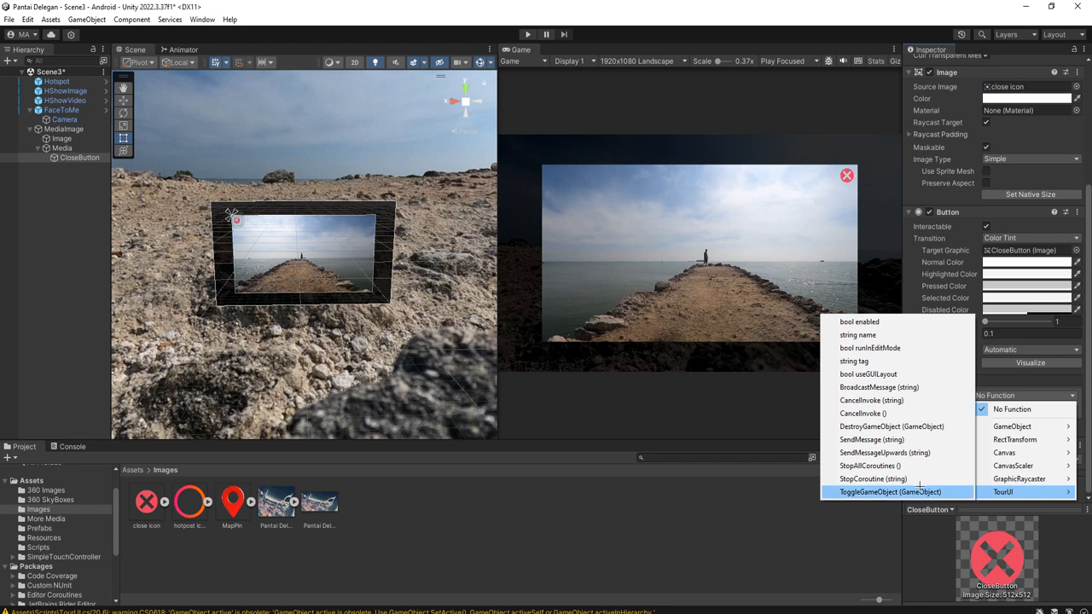
{"action": "left_click", "coordinate": [875, 429]}
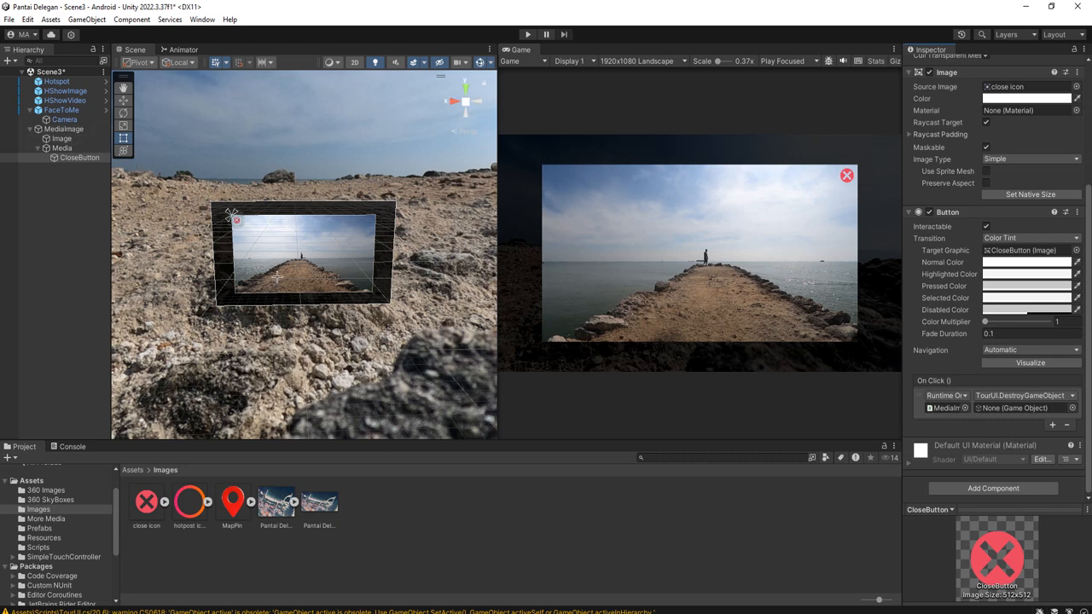
{"action": "left_click_drag", "start_coordinate": [55, 129], "coordinate": [1032, 409]}
- Create a prefab from MediaImage in the Prefabs folder and save the scene
{"action": "left_click", "coordinate": [64, 129]}
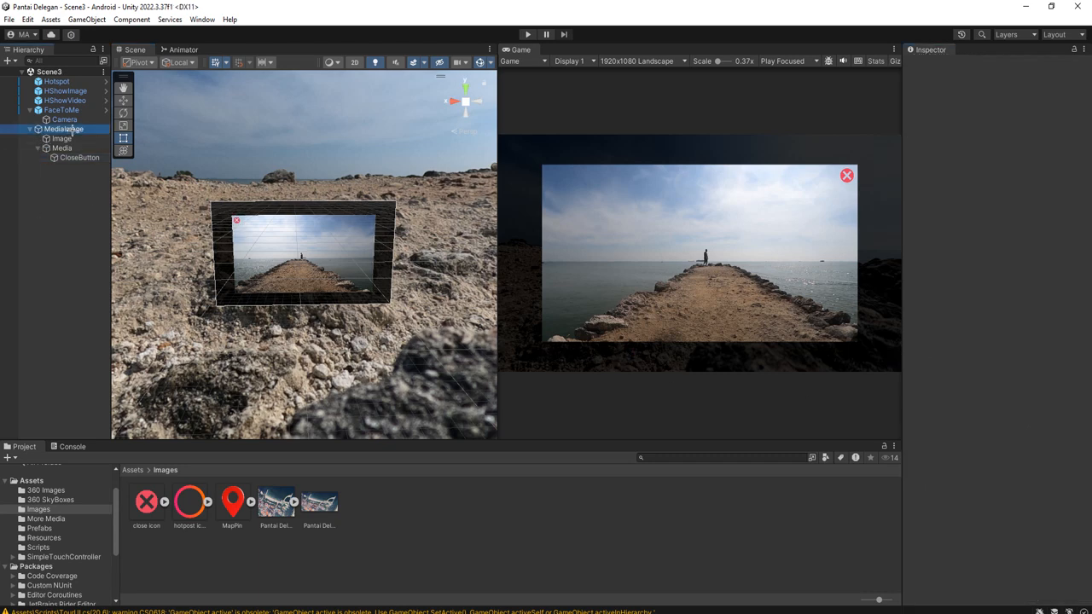
{"action": "left_click", "coordinate": [133, 470]}
{"action": "double_click", "coordinate": [318, 504]}
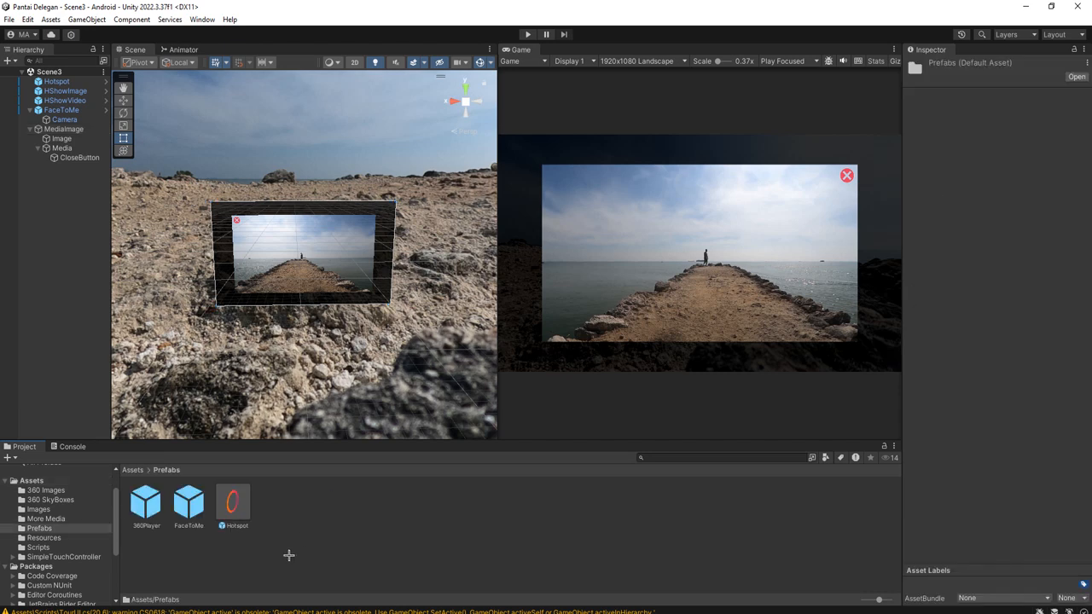
{"action": "left_click_drag", "start_coordinate": [64, 129], "coordinate": [405, 504]}
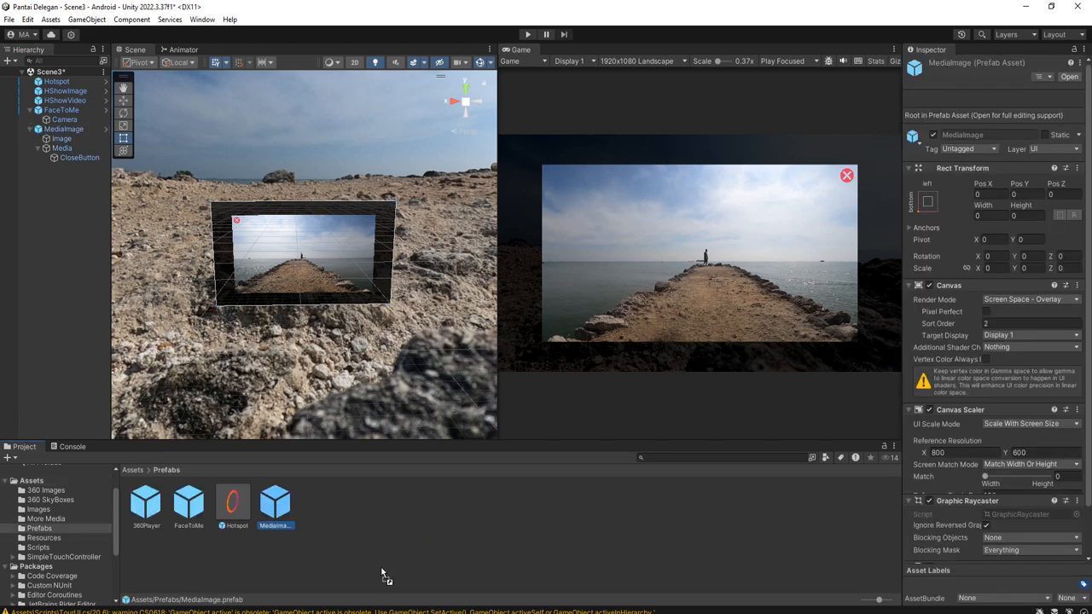
{"action": "key", "text": "ctrl+s"}
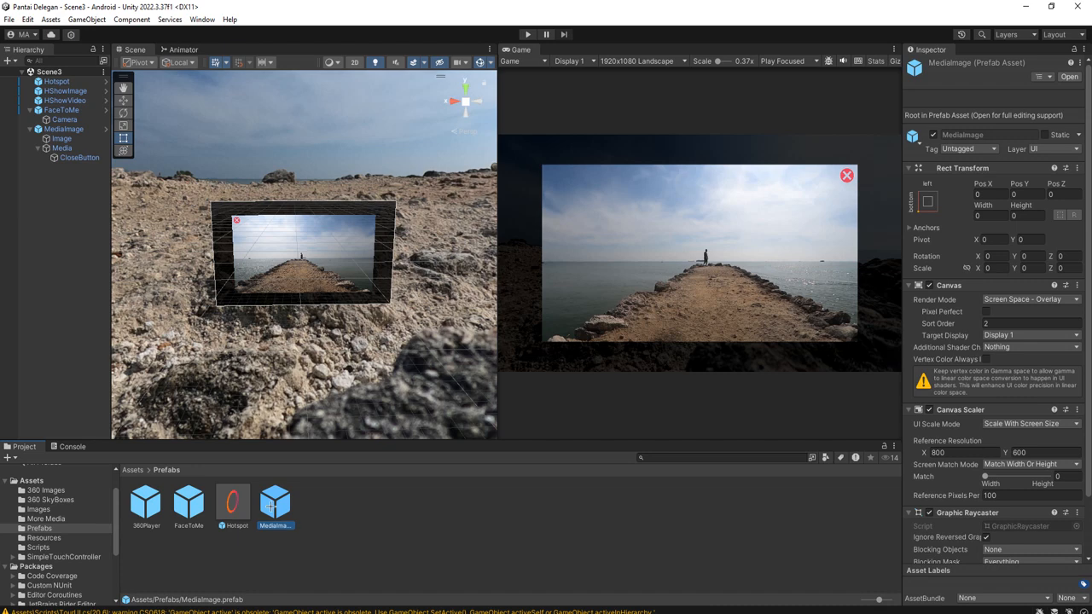
- Rename the MediaImage instance in the scene as MediaVideo and create an original prefab from it in the Prefabs folder
{"action": "left_click", "coordinate": [64, 129]}
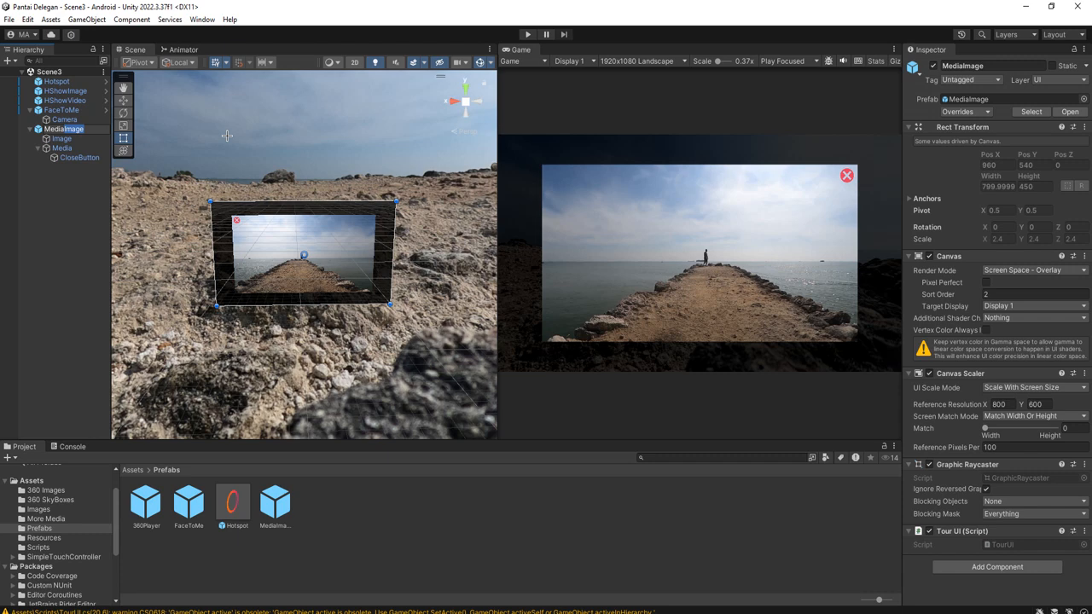
{"action": "type", "text": "Video"}
{"action": "key", "text": "Return"}
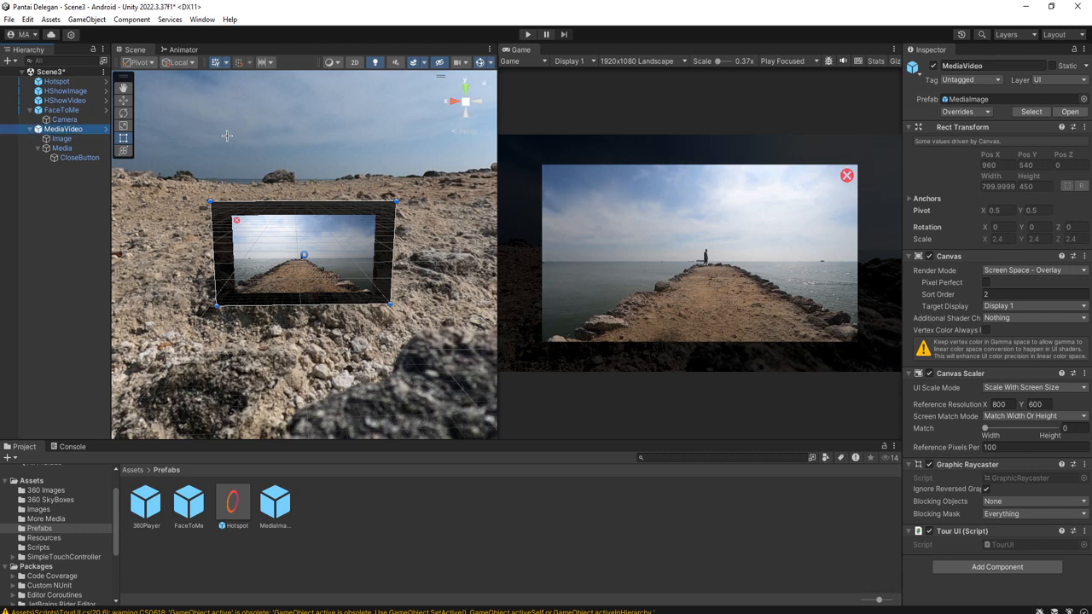
{"action": "left_click_drag", "start_coordinate": [64, 128], "coordinate": [431, 551]}
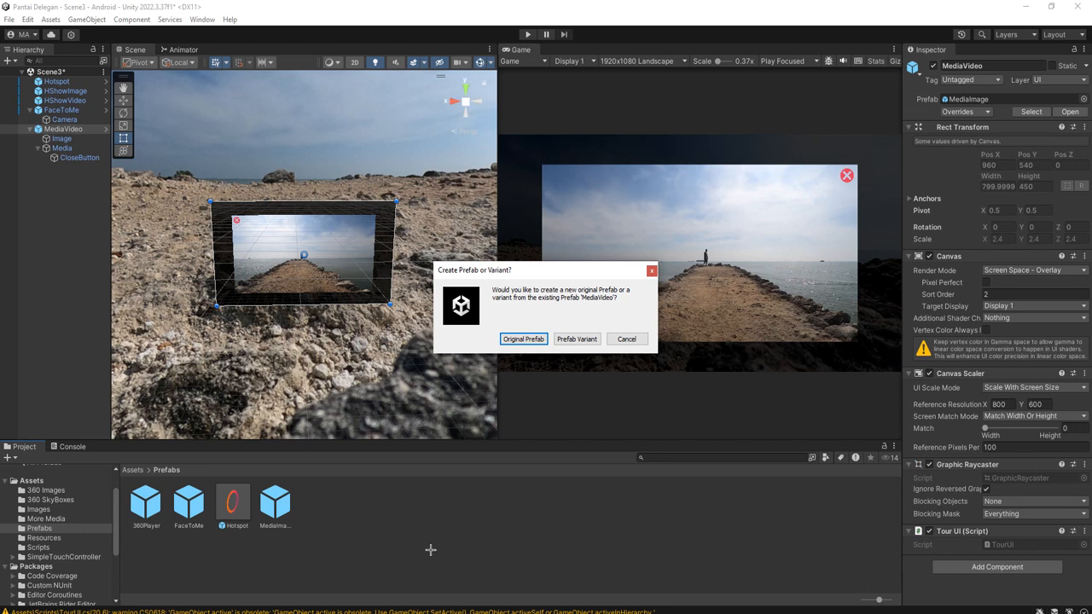
{"action": "left_click", "coordinate": [523, 339]}
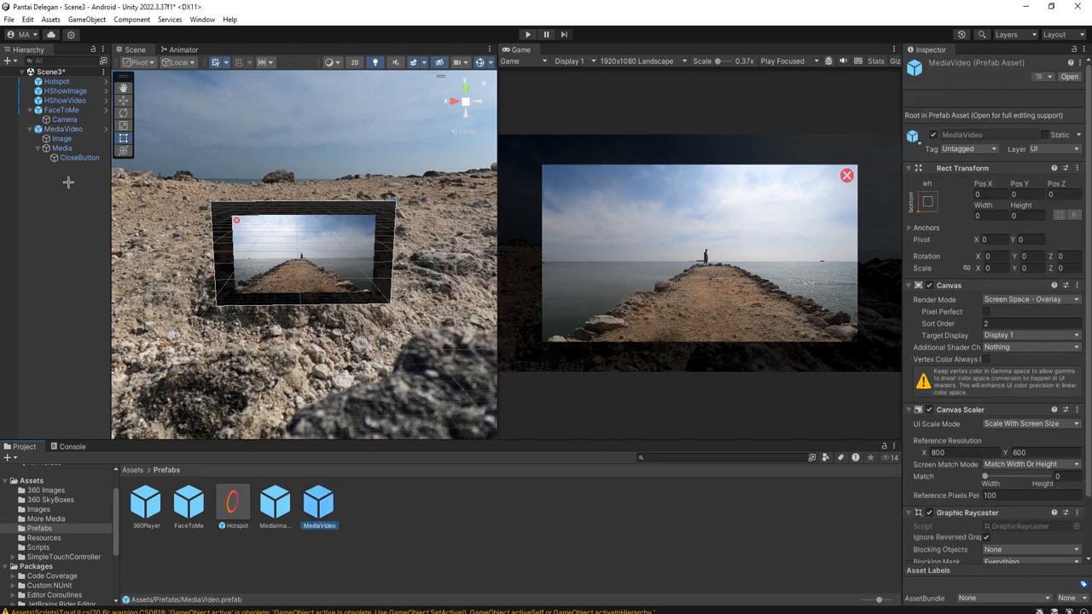
- Open the MediaVideo prefab for editing and add a Video Player object under its root
{"action": "left_click", "coordinate": [99, 130]}
{"action": "left_click", "coordinate": [105, 129]}
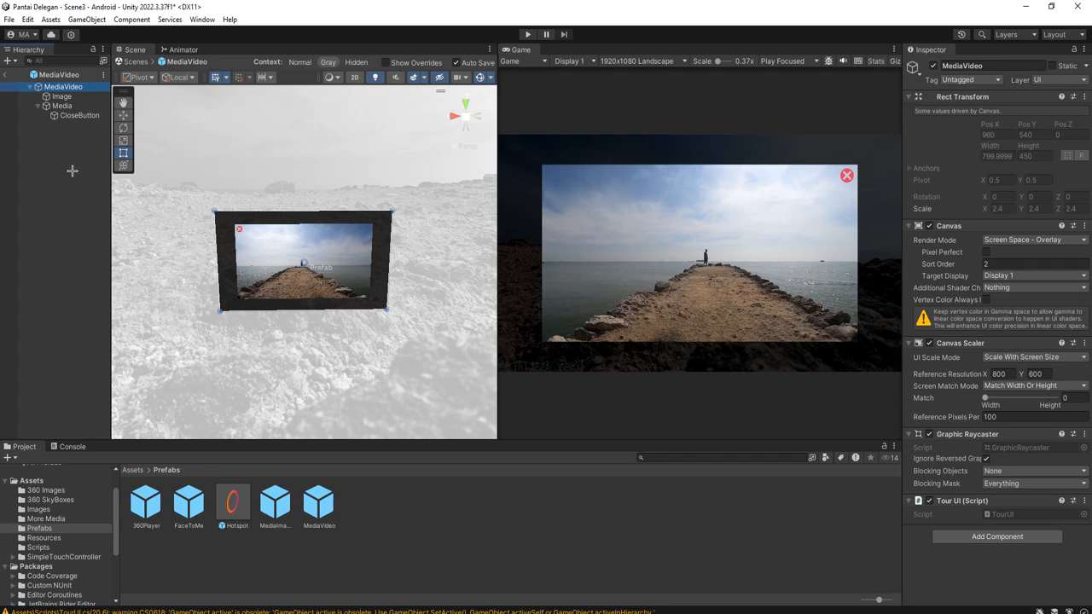
{"action": "left_click_drag", "start_coordinate": [275, 221], "coordinate": [861, 248], "text": "alt"}
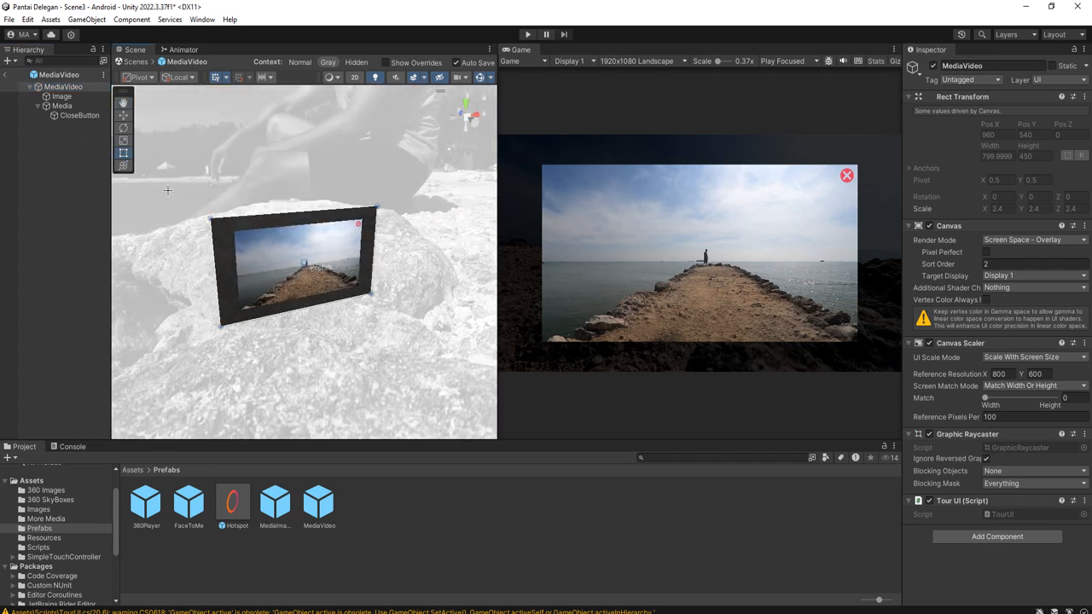
{"action": "right_click", "coordinate": [68, 87]}
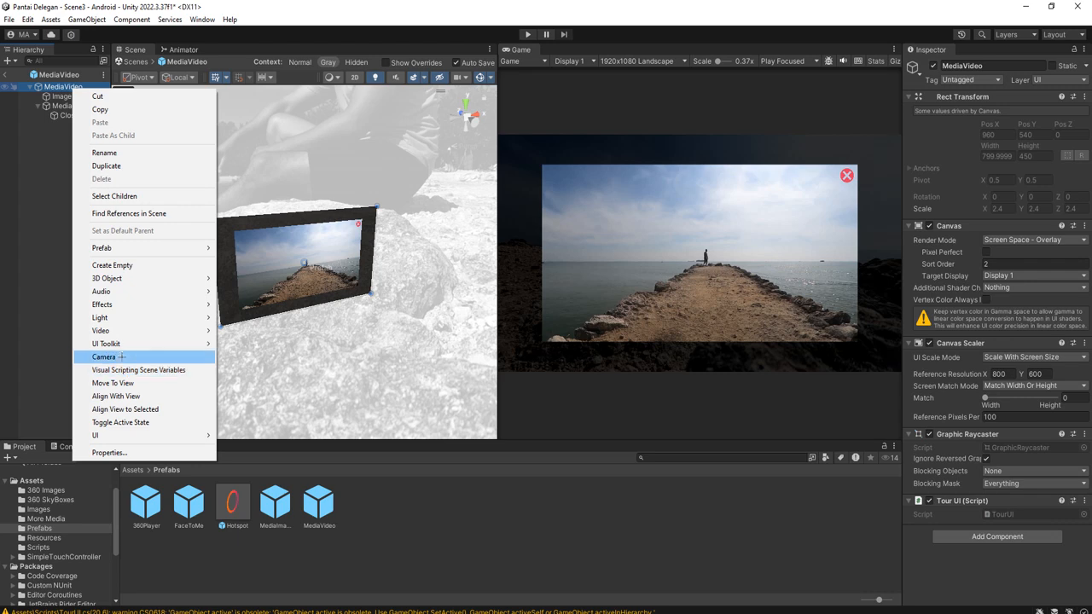
{"action": "mouse_move", "coordinate": [124, 305]}
{"action": "mouse_move", "coordinate": [115, 331]}
{"action": "left_click", "coordinate": [261, 331]}
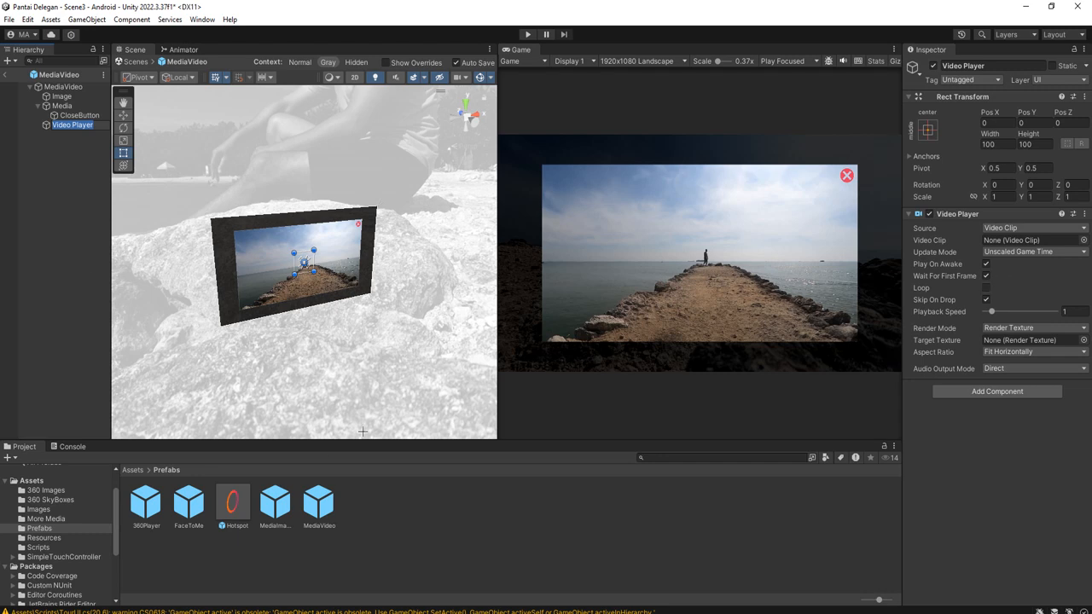
- Check the size of the Media image and create a new Render Texture in the More Media folder
{"action": "left_click", "coordinate": [136, 469]}
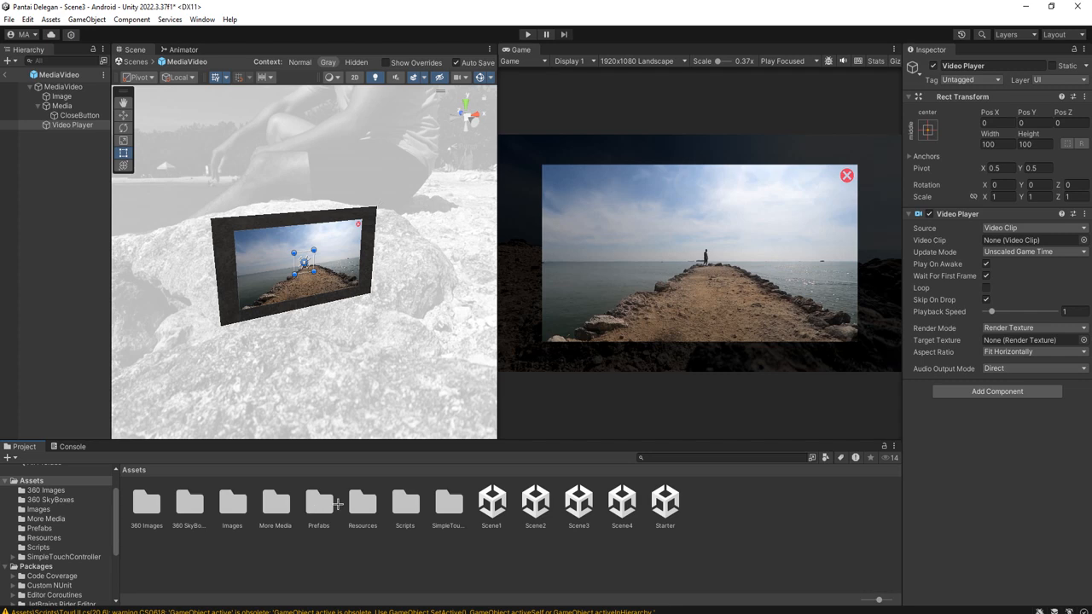
{"action": "left_click", "coordinate": [274, 503]}
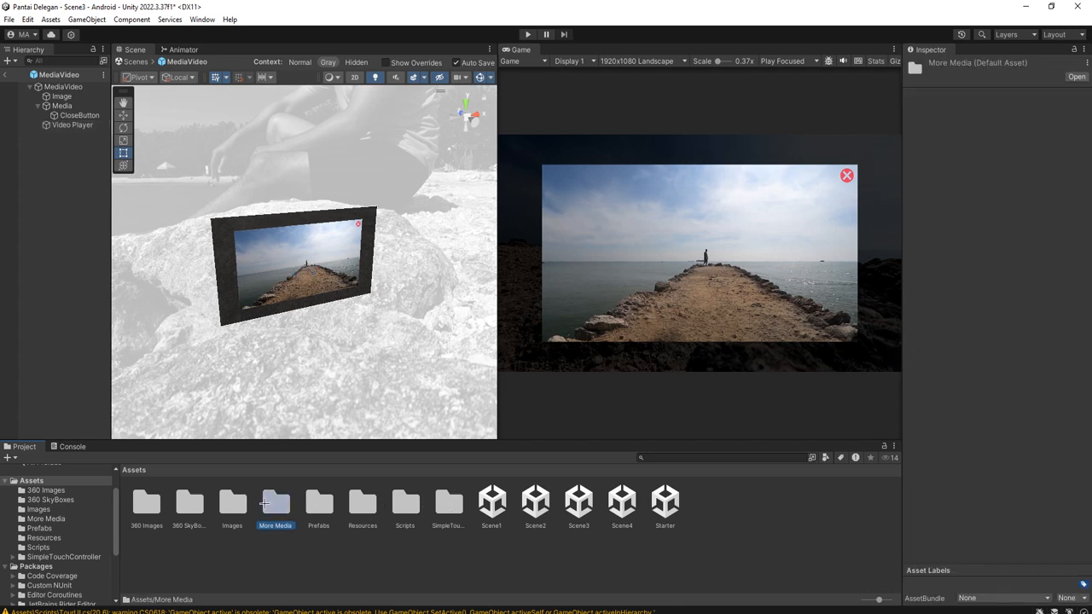
{"action": "double_click", "coordinate": [275, 503]}
{"action": "right_click", "coordinate": [379, 570]}
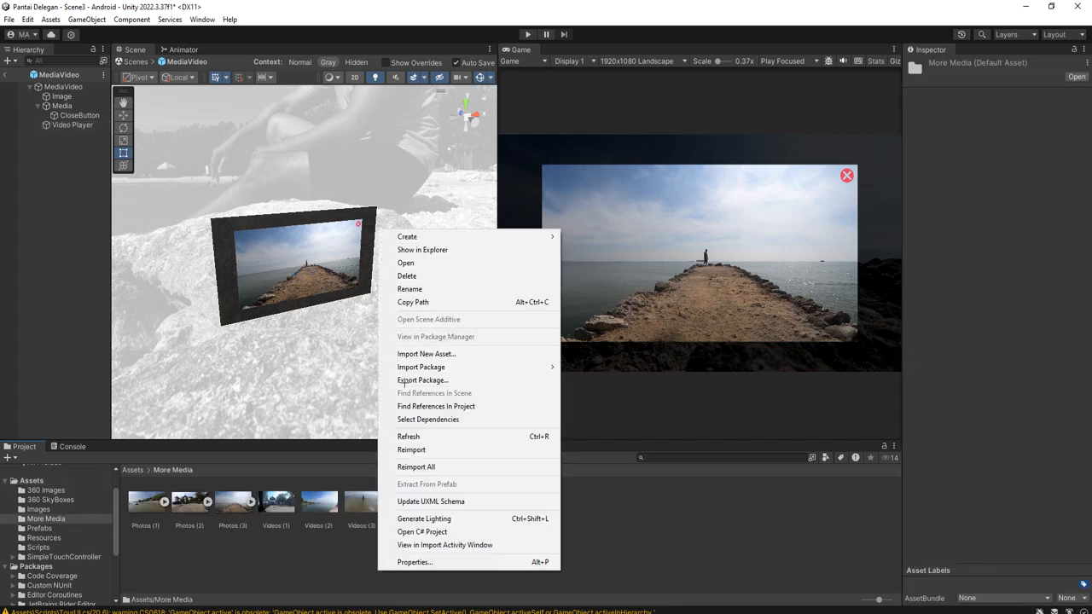
{"action": "left_click", "coordinate": [246, 534]}
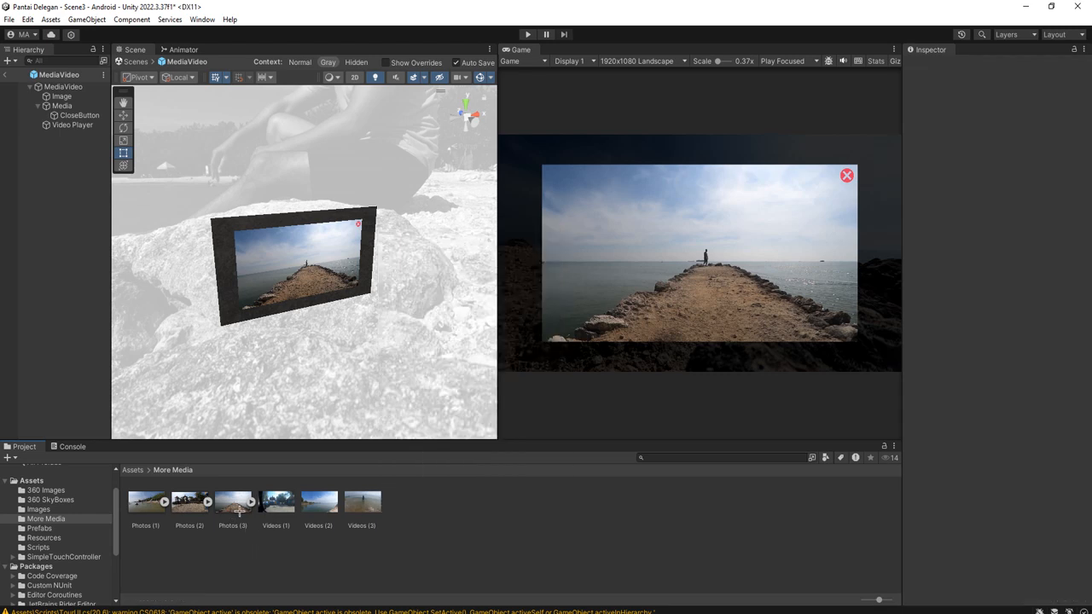
{"action": "left_click", "coordinate": [68, 125]}
{"action": "left_click", "coordinate": [62, 96]}
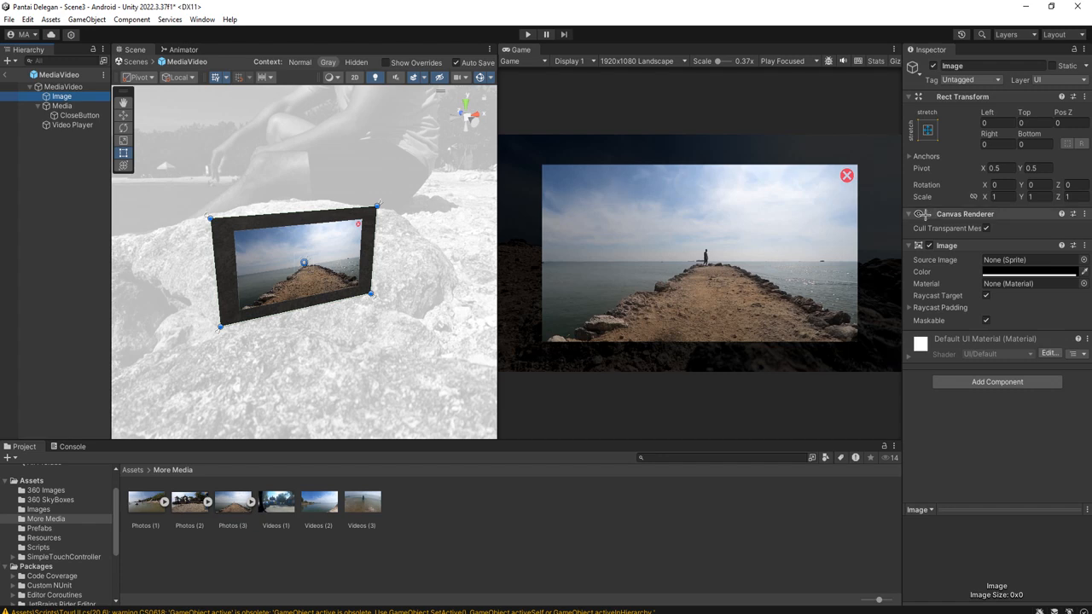
{"action": "left_click", "coordinate": [59, 106]}
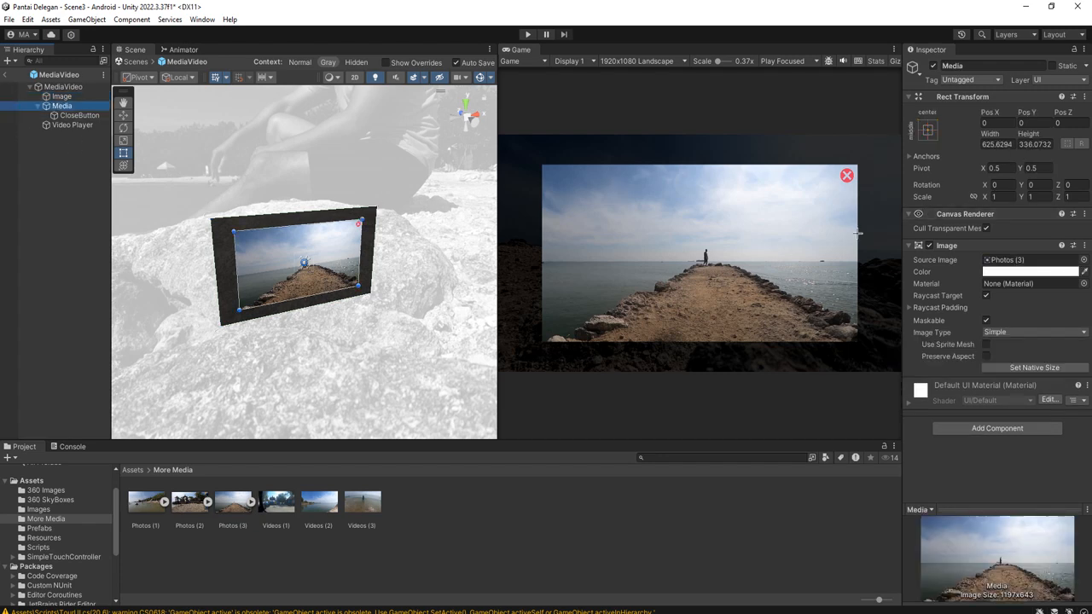
{"action": "left_click_drag", "start_coordinate": [992, 153], "coordinate": [992, 149]}
{"action": "right_click", "coordinate": [450, 536]}
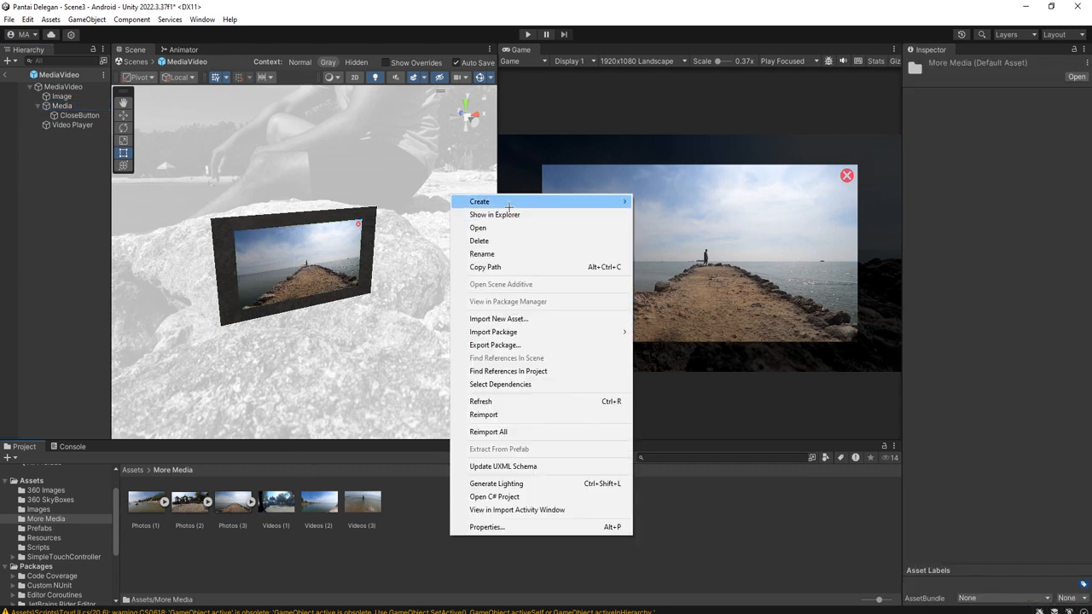
{"action": "mouse_move", "coordinate": [512, 201]}
{"action": "left_click", "coordinate": [671, 387]}
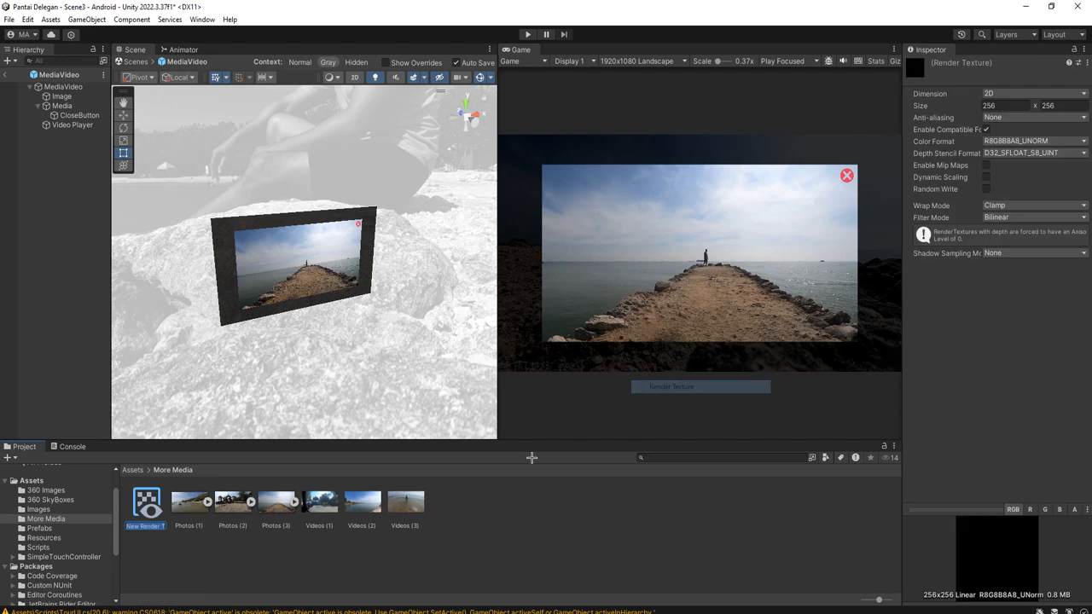
- Name the new Render Texture Video2 and set its size to 620 x 320
{"action": "type", "text": "Video"}
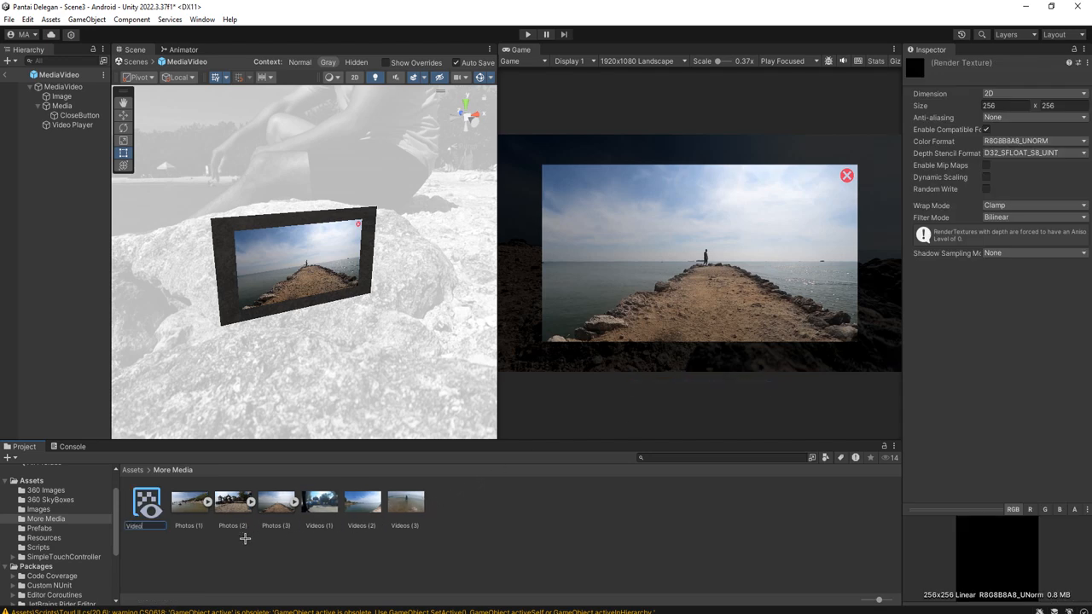
{"action": "type", "text": "2"}
{"action": "key", "text": "Return"}
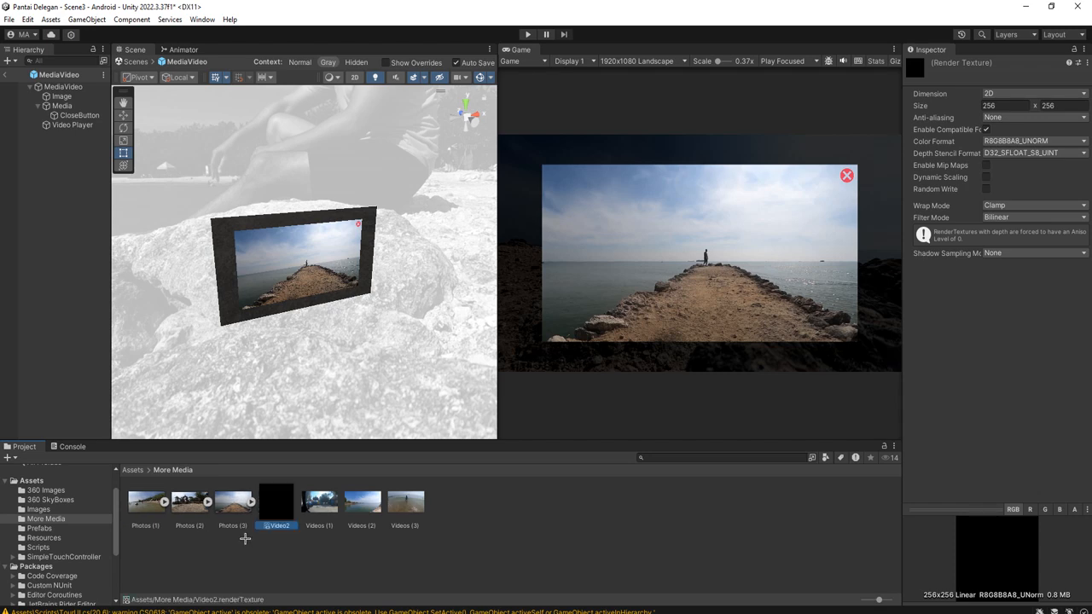
{"action": "left_click", "coordinate": [293, 554]}
{"action": "left_click", "coordinate": [289, 505]}
{"action": "left_click", "coordinate": [999, 106]}
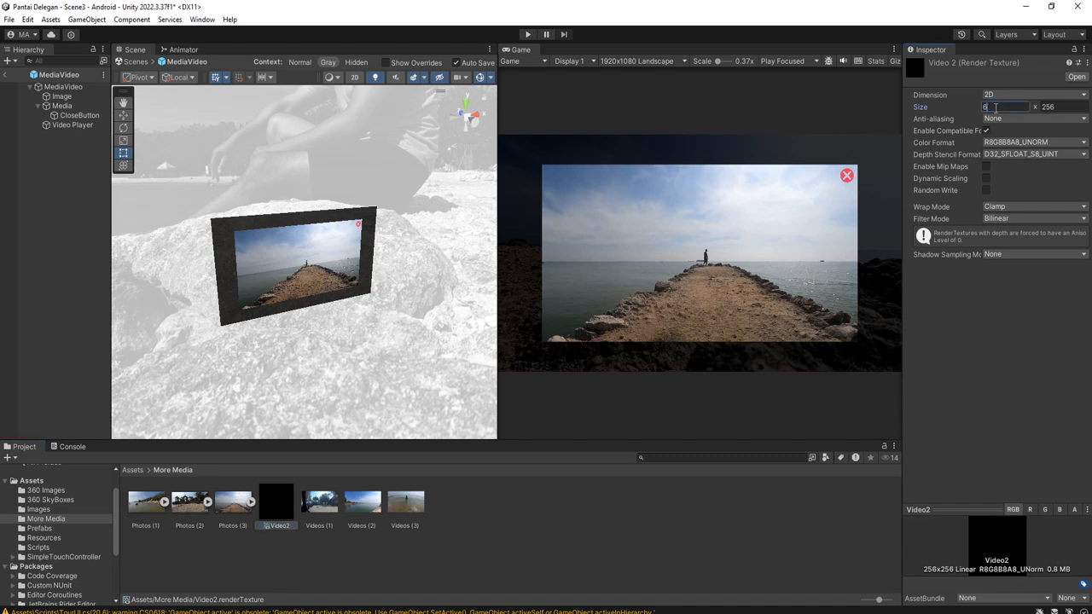
{"action": "key", "text": "Tab"}
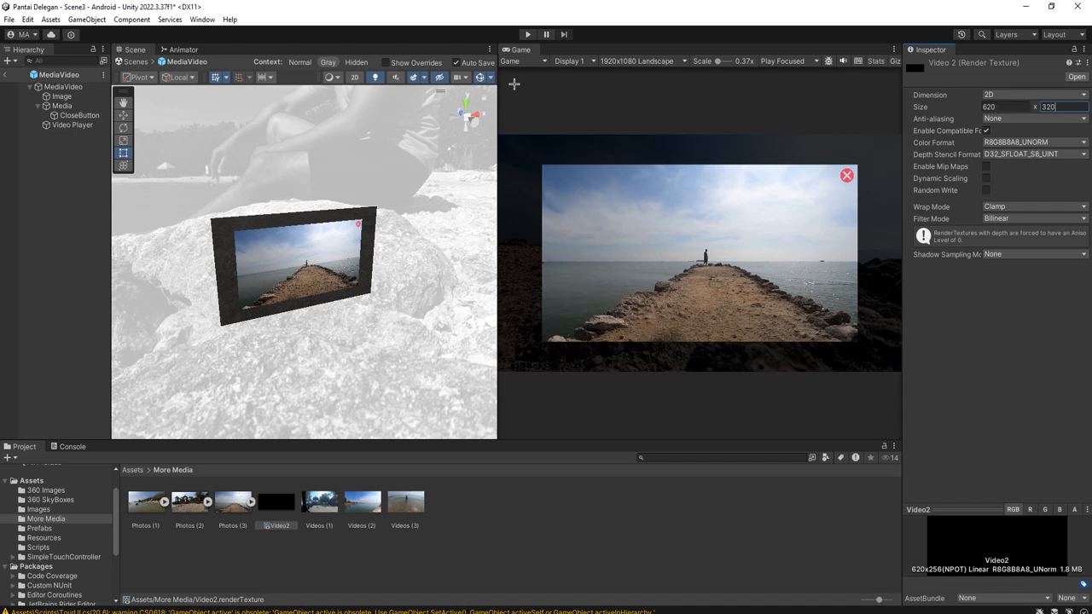
- Recheck the Media object's dimensions and set the height of the Video2 Render Texture to 340
{"action": "left_click", "coordinate": [62, 96]}
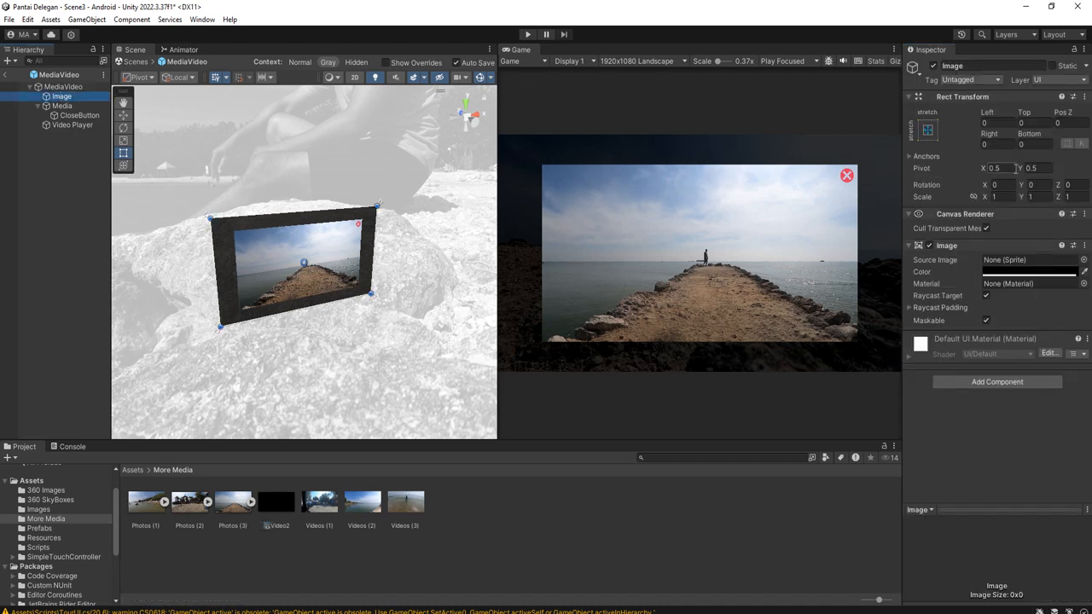
{"action": "key", "text": "Down"}
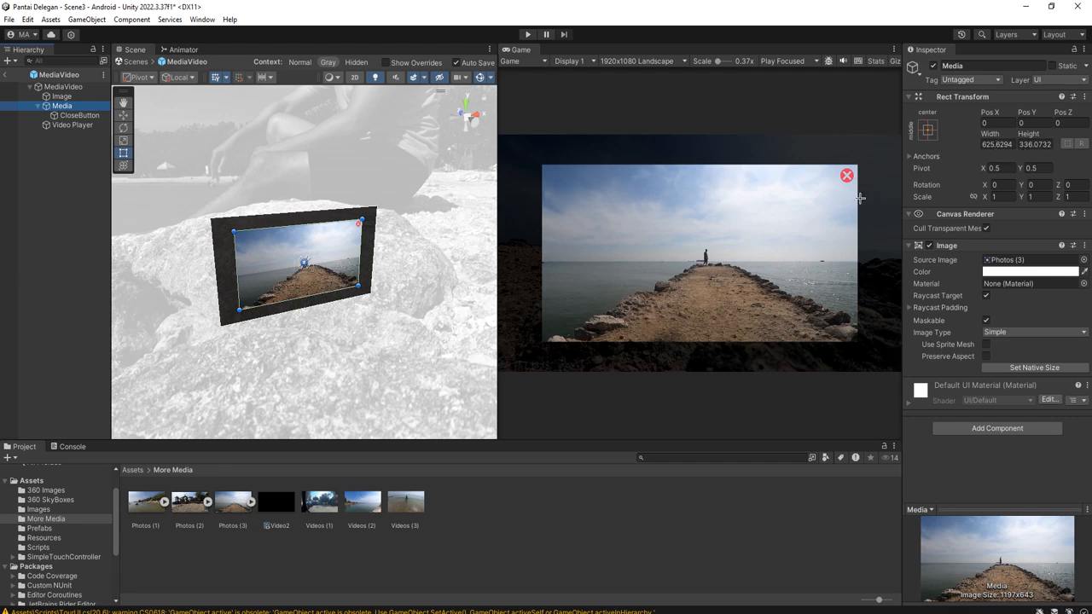
{"action": "left_click", "coordinate": [70, 95]}
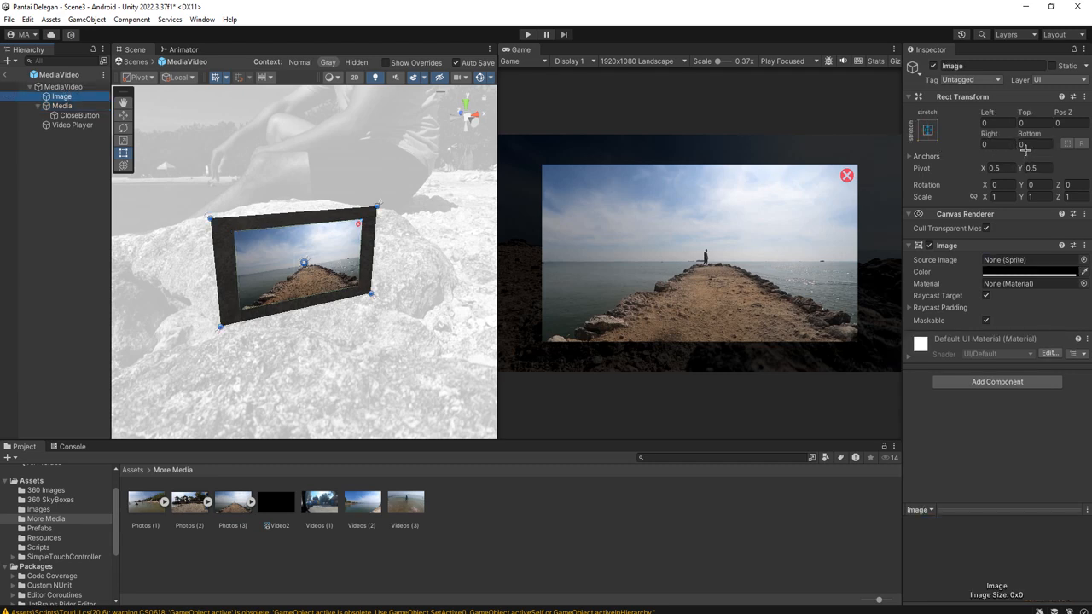
{"action": "left_click", "coordinate": [72, 124]}
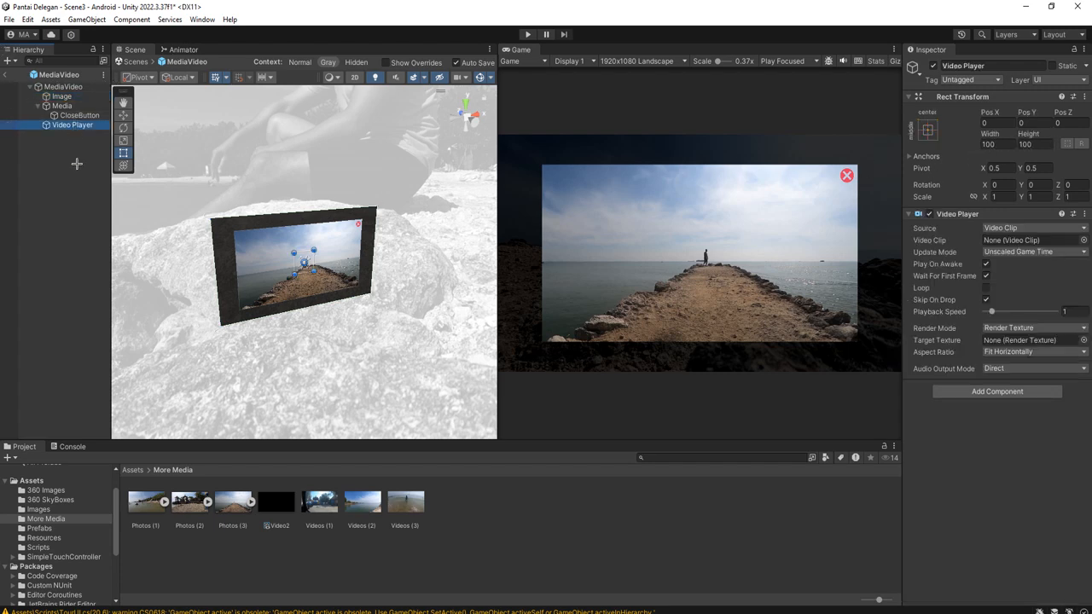
{"action": "left_click", "coordinate": [284, 509]}
{"action": "left_click", "coordinate": [1049, 107]}
{"action": "left_click", "coordinate": [1050, 108]}
{"action": "key", "text": "BackSpace"}
{"action": "type", "text": "40"}
{"action": "key", "text": "Return"}
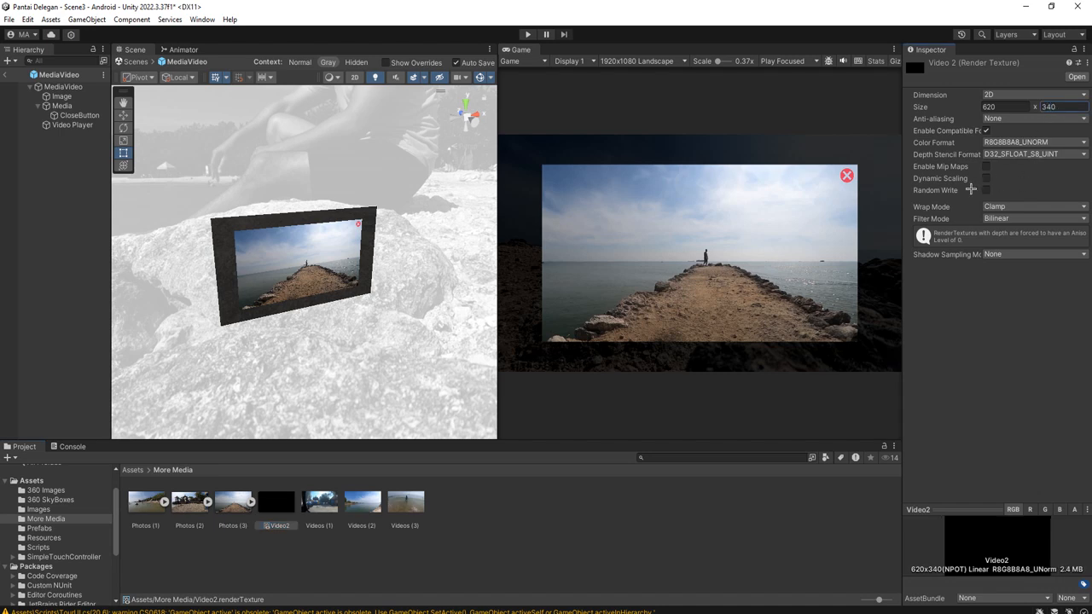
- Set Video2's color format to R8_SNORM and its depth stencil format to D16_UNORM
{"action": "left_click", "coordinate": [1020, 142]}
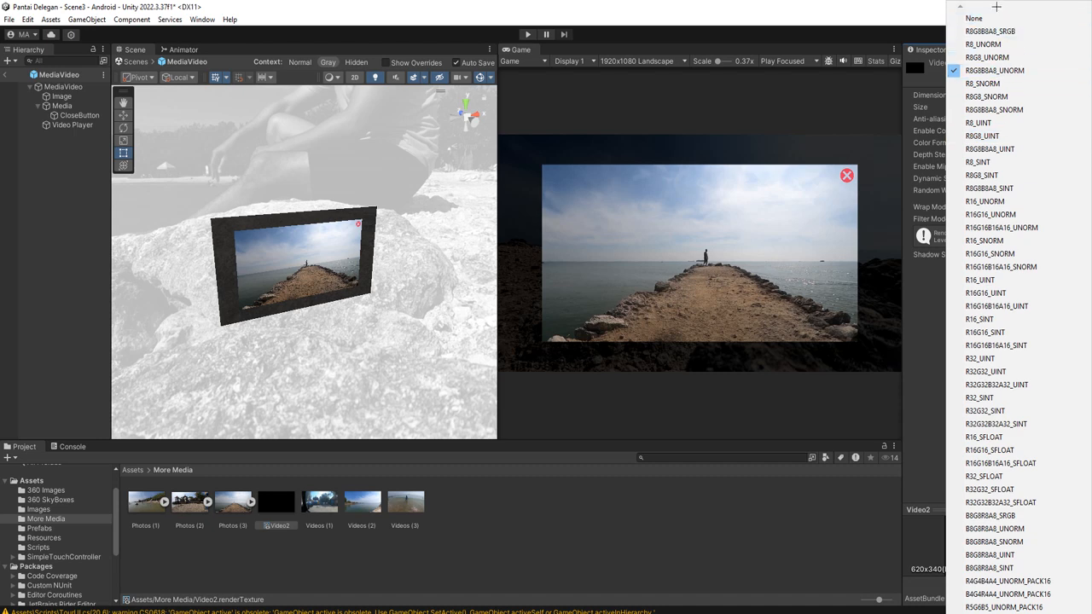
{"action": "left_click", "coordinate": [1003, 122]}
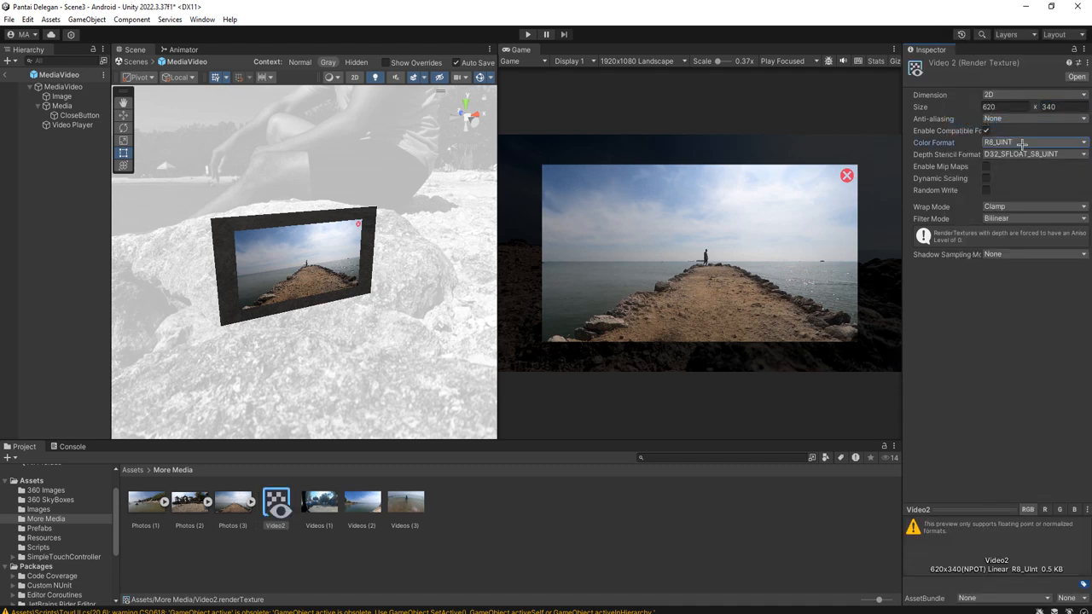
{"action": "left_click", "coordinate": [1020, 143]}
{"action": "left_click", "coordinate": [1021, 167]}
{"action": "left_click", "coordinate": [1022, 154]}
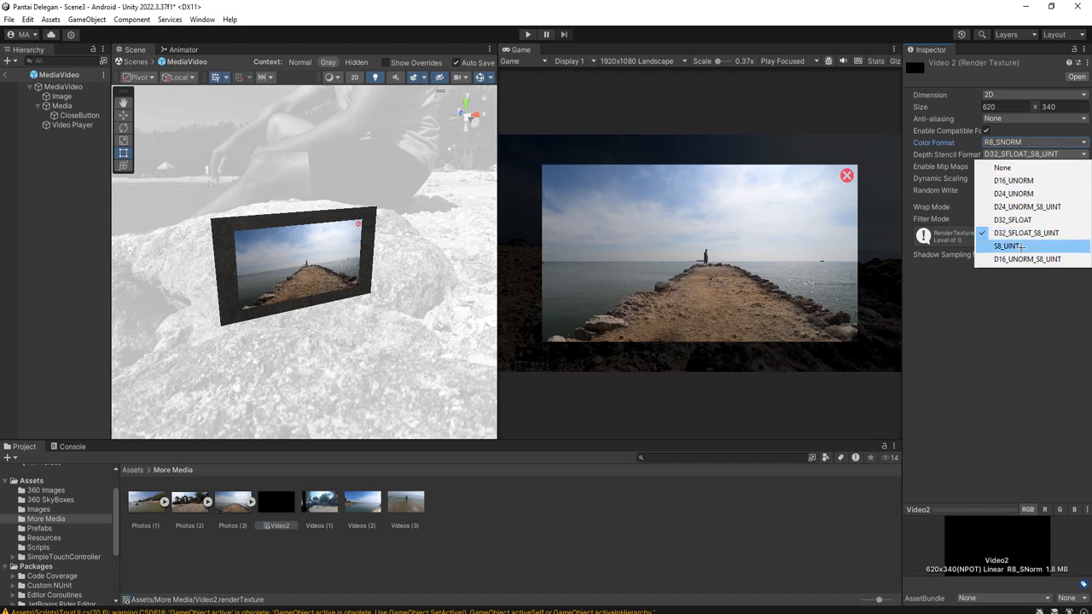
{"action": "left_click", "coordinate": [1015, 180]}
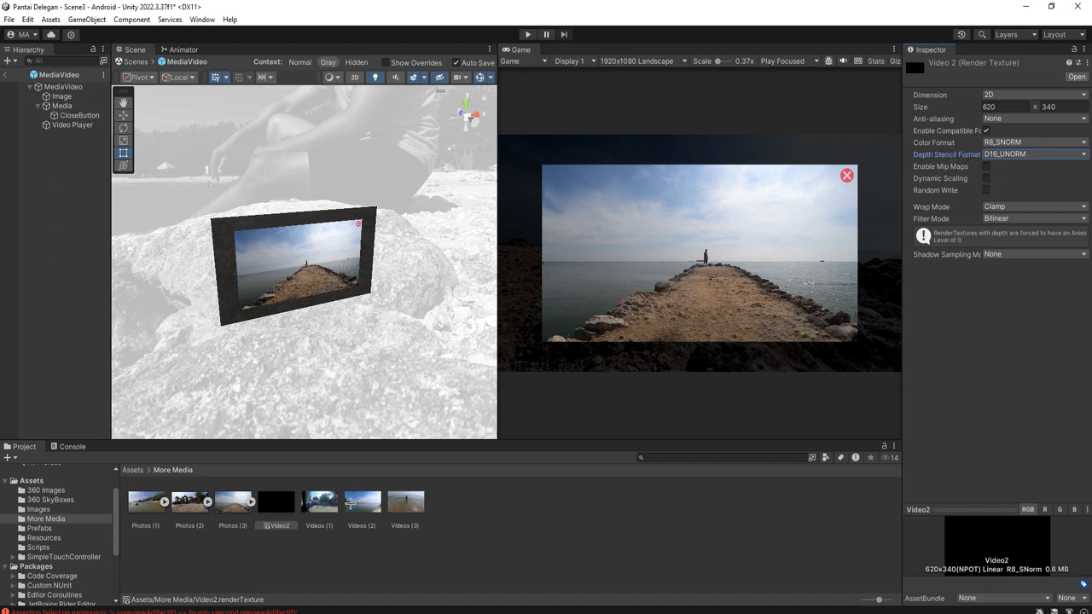
- Clear the error from the console and return to the More Media assets
{"action": "left_click", "coordinate": [64, 447]}
{"action": "left_click", "coordinate": [11, 458]}
{"action": "left_click", "coordinate": [26, 458]}
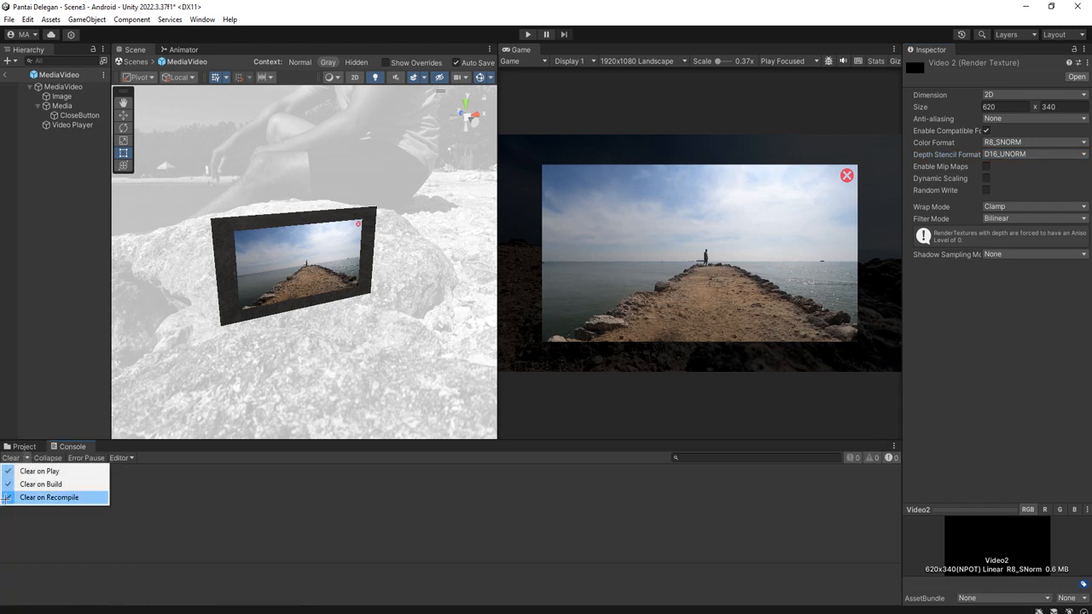
{"action": "left_click", "coordinate": [34, 499]}
{"action": "left_click", "coordinate": [23, 446]}
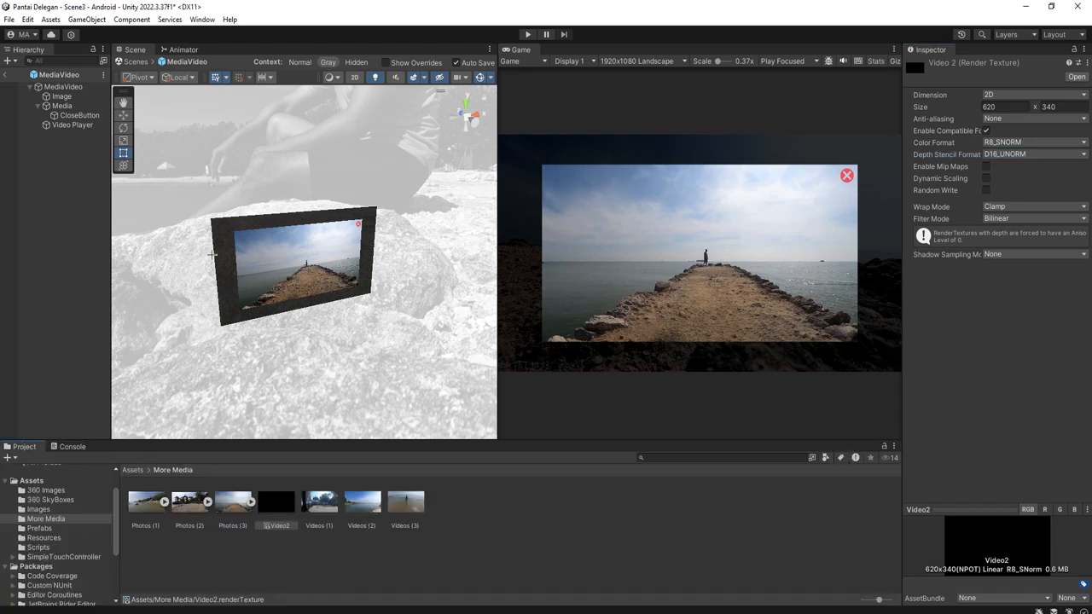
- Assign Video2 as the Video Player's target texture and Videos (2) as its video clip
{"action": "left_click", "coordinate": [267, 510]}
{"action": "left_click", "coordinate": [72, 125]}
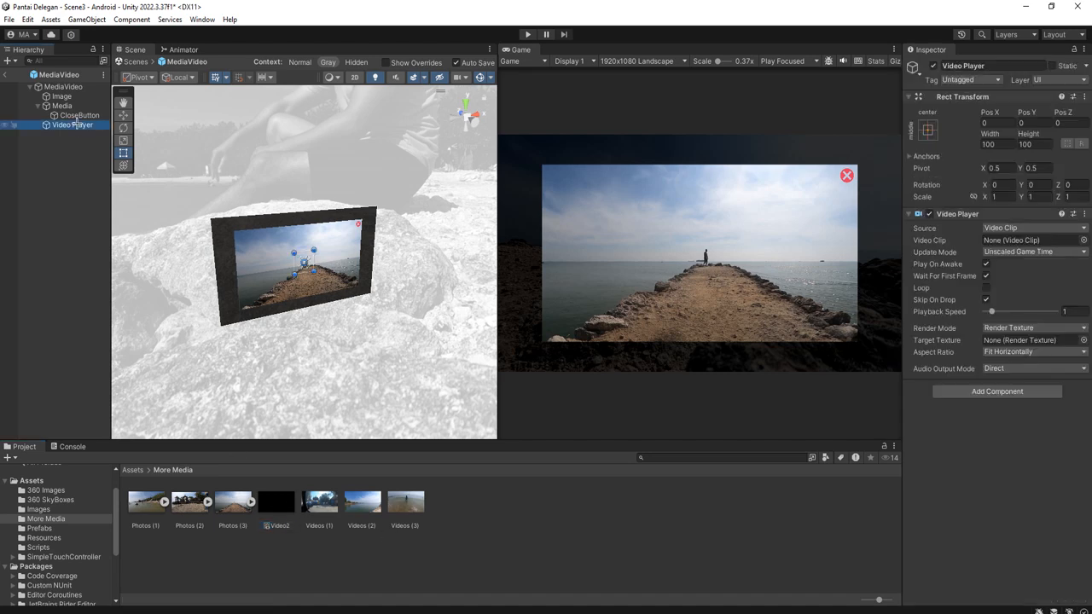
{"action": "left_click_drag", "start_coordinate": [280, 509], "coordinate": [1013, 341]}
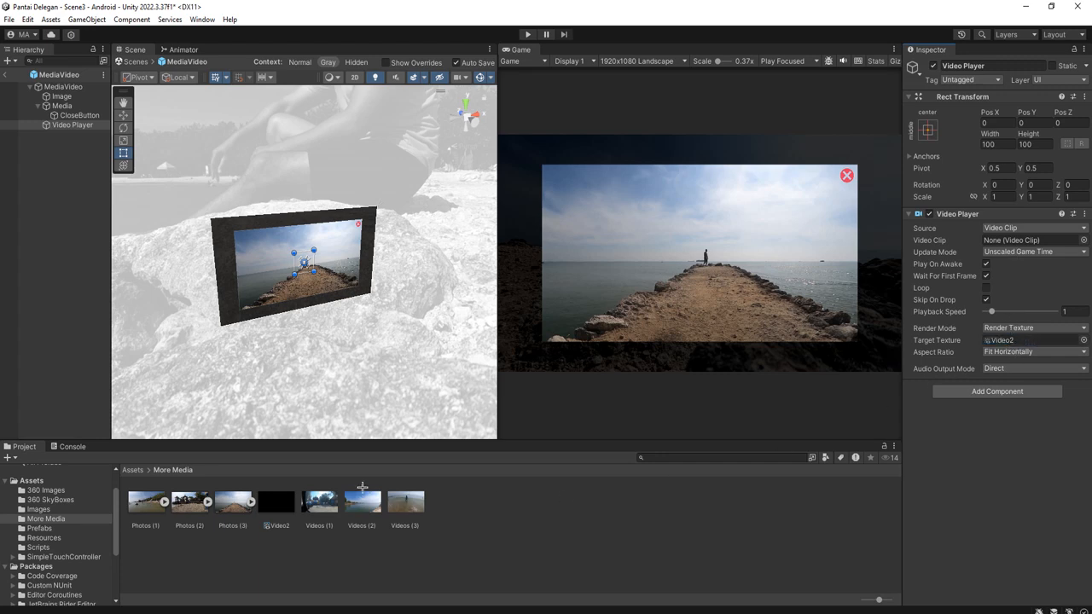
{"action": "left_click_drag", "start_coordinate": [364, 503], "coordinate": [1027, 249]}
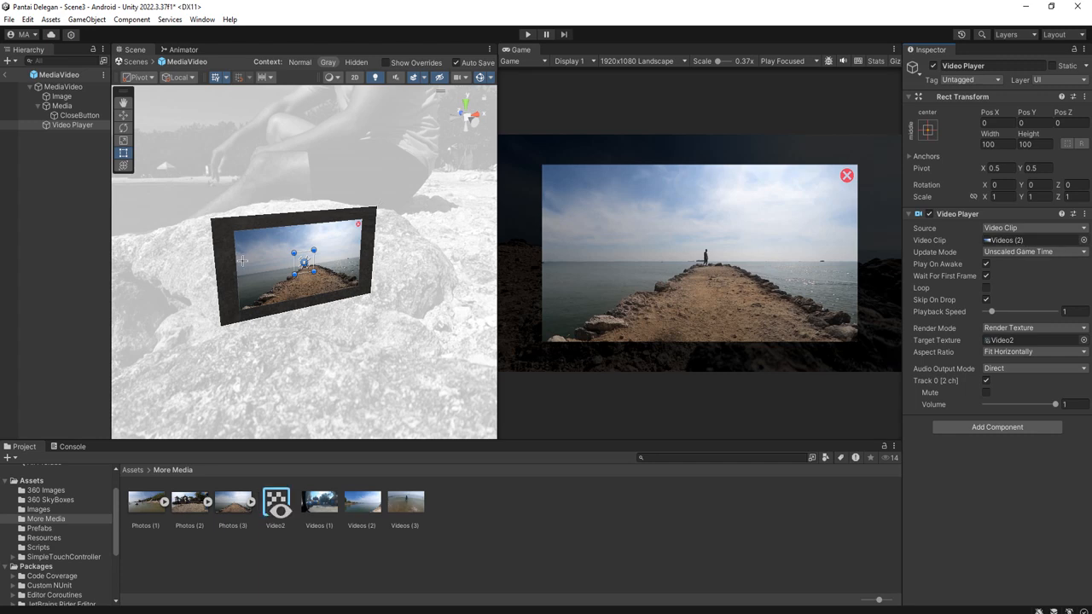
- Remove the Image component from the Media object in the MediaVideo prefab
{"action": "left_click", "coordinate": [65, 97]}
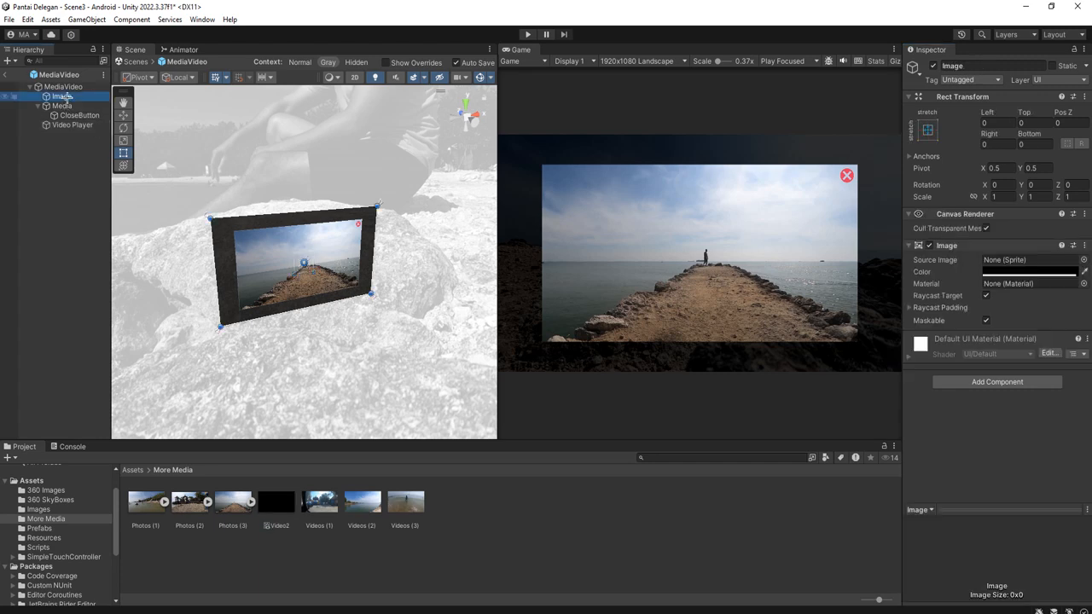
{"action": "left_click", "coordinate": [63, 106]}
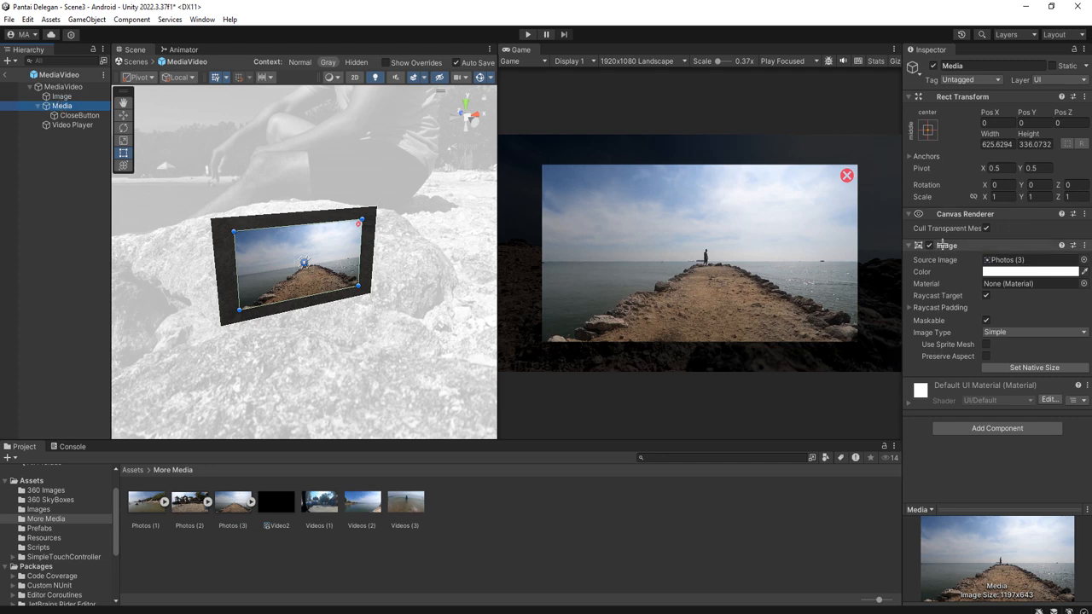
{"action": "left_click", "coordinate": [1085, 245]}
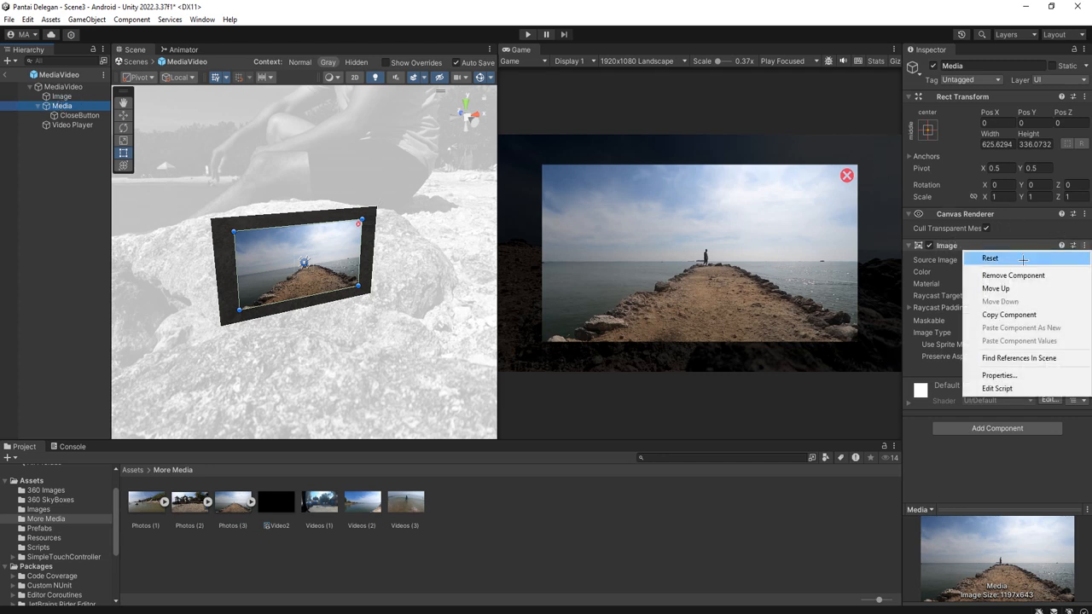
{"action": "left_click", "coordinate": [1014, 275]}
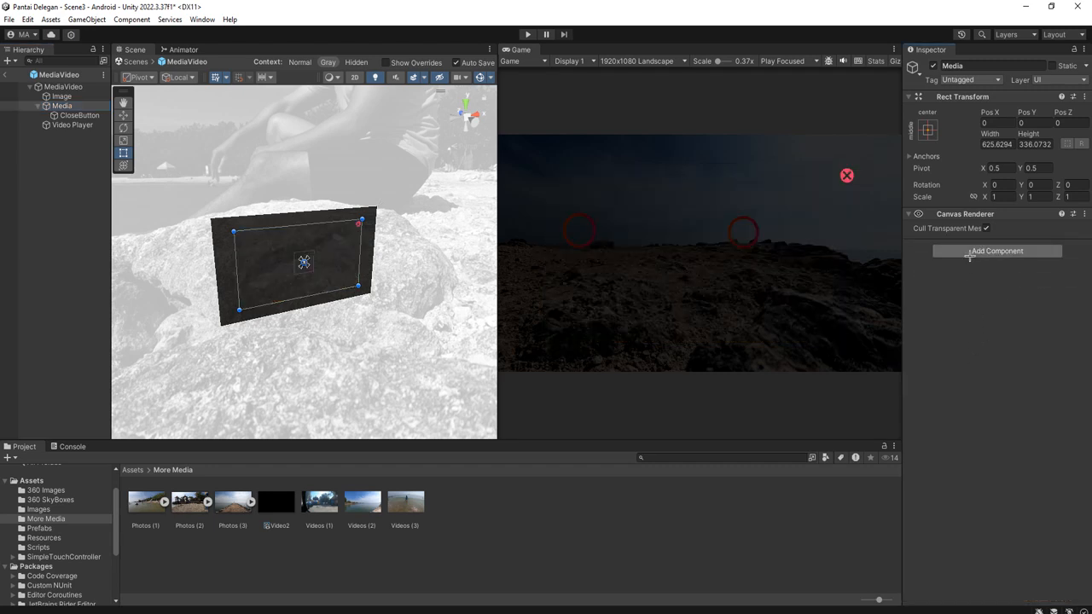
- Add a Raw Image component to the Media object and assign Video2 as its texture
{"action": "left_click", "coordinate": [970, 251]}
{"action": "type", "text": "raw"}
{"action": "key", "text": "Return"}
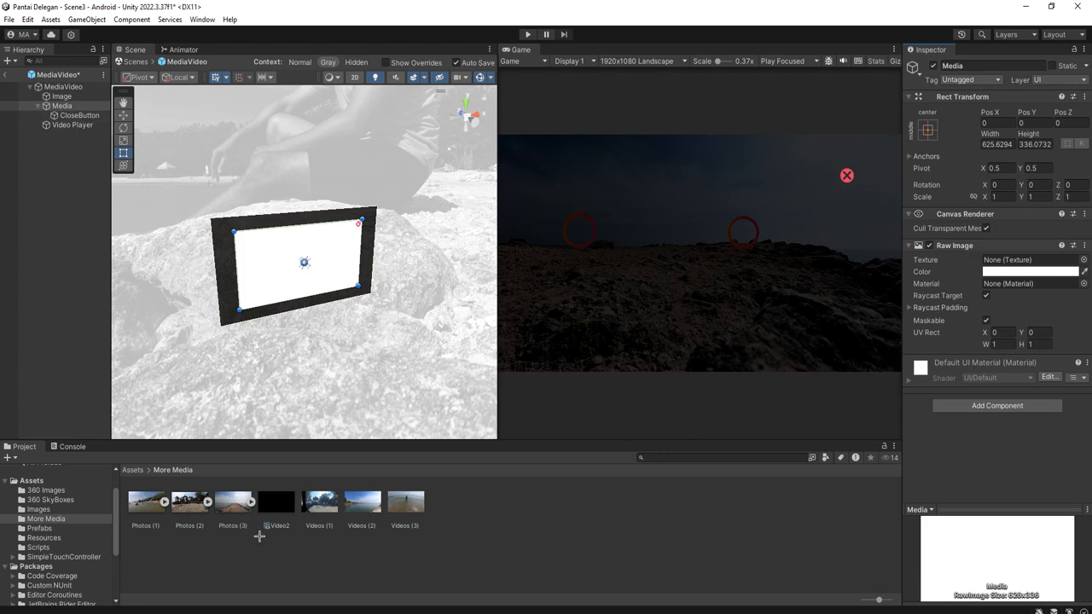
{"action": "left_click_drag", "start_coordinate": [1023, 266], "coordinate": [1022, 261]}
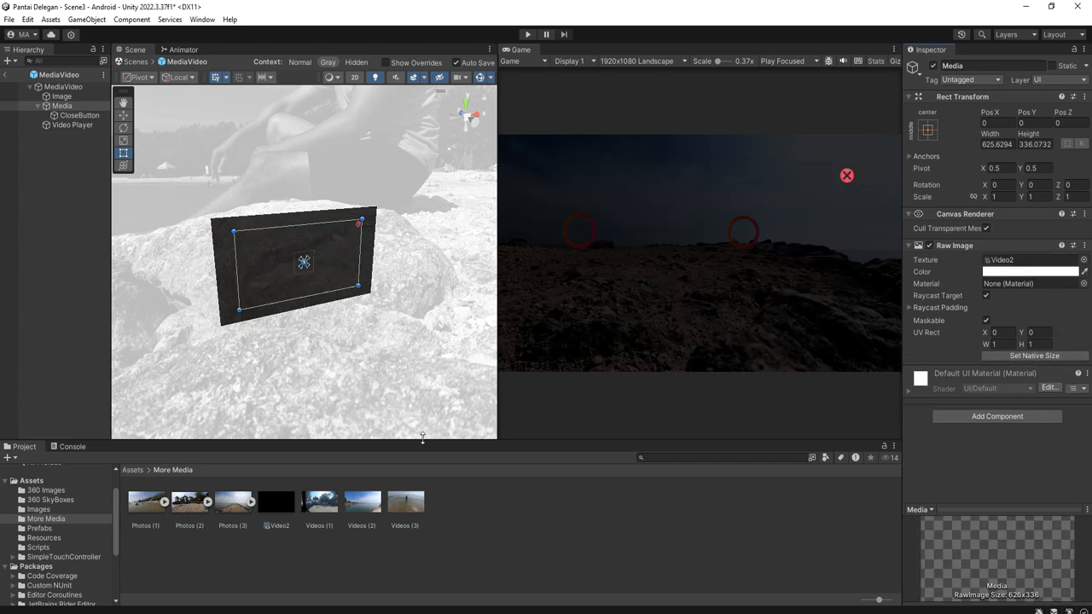
- Enable looping on the Video Player and leave the MediaVideo prefab to return to Scene3
{"action": "left_click", "coordinate": [72, 125]}
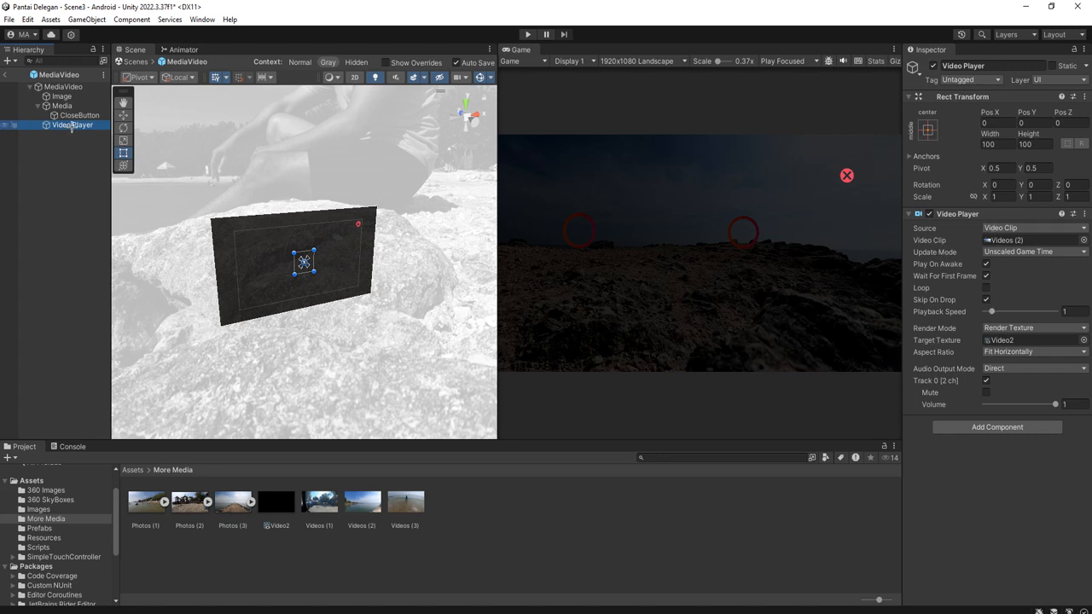
{"action": "left_click", "coordinate": [986, 287]}
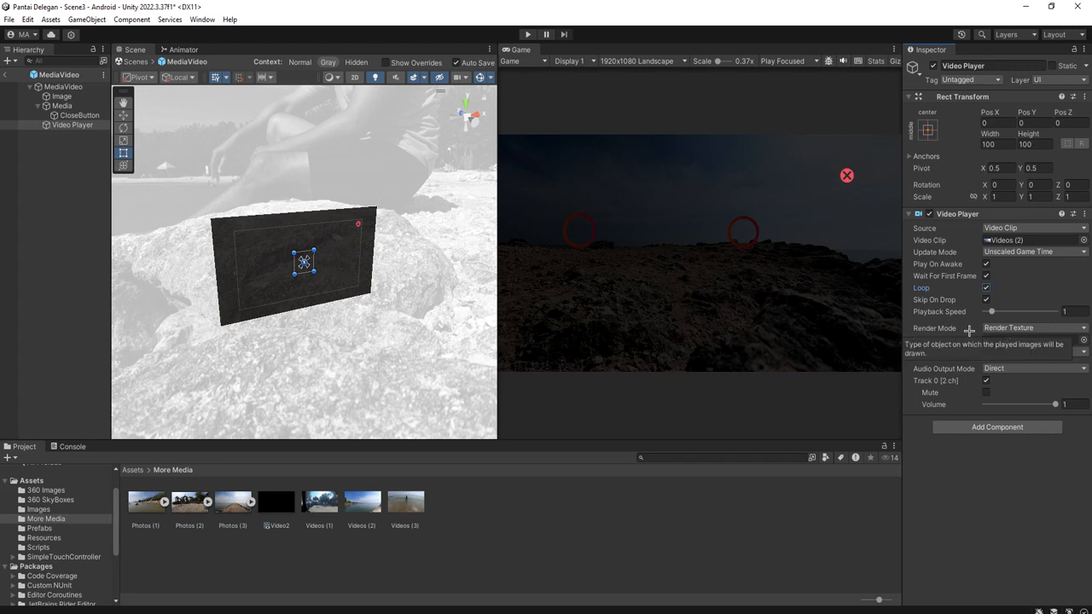
{"action": "left_click", "coordinate": [5, 75]}
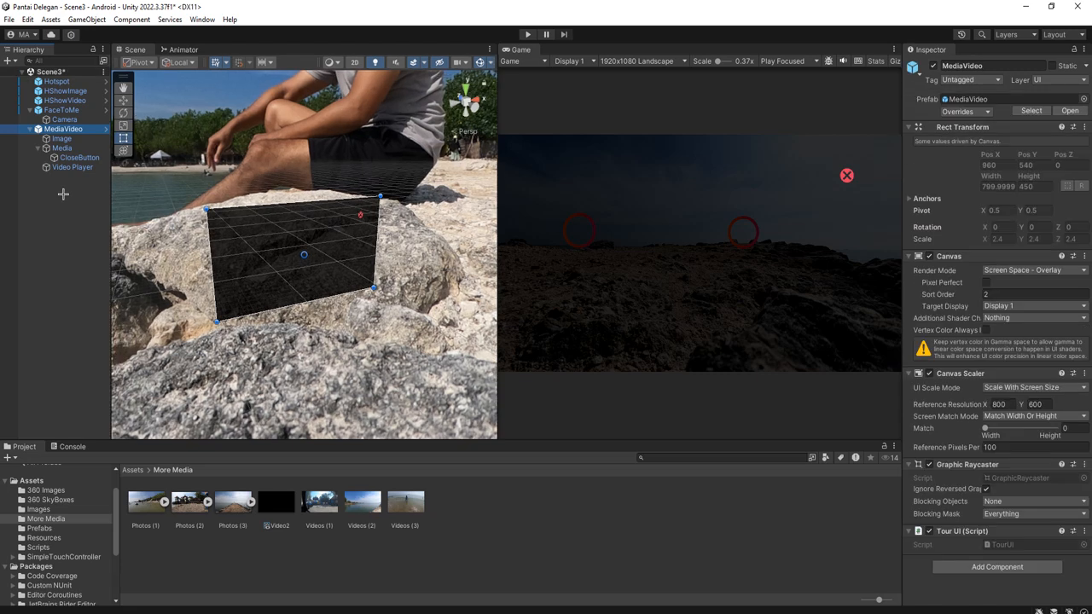
- Delete the MediaVideo instance from Scene3 and save the scene
{"action": "left_click", "coordinate": [75, 129]}
{"action": "key", "text": "Delete"}
- Enable Is Spawning Prefab in the Hotspot script of the HShowImage object
{"action": "left_click", "coordinate": [82, 92]}
{"action": "left_click", "coordinate": [81, 100]}
{"action": "left_click", "coordinate": [82, 91]}
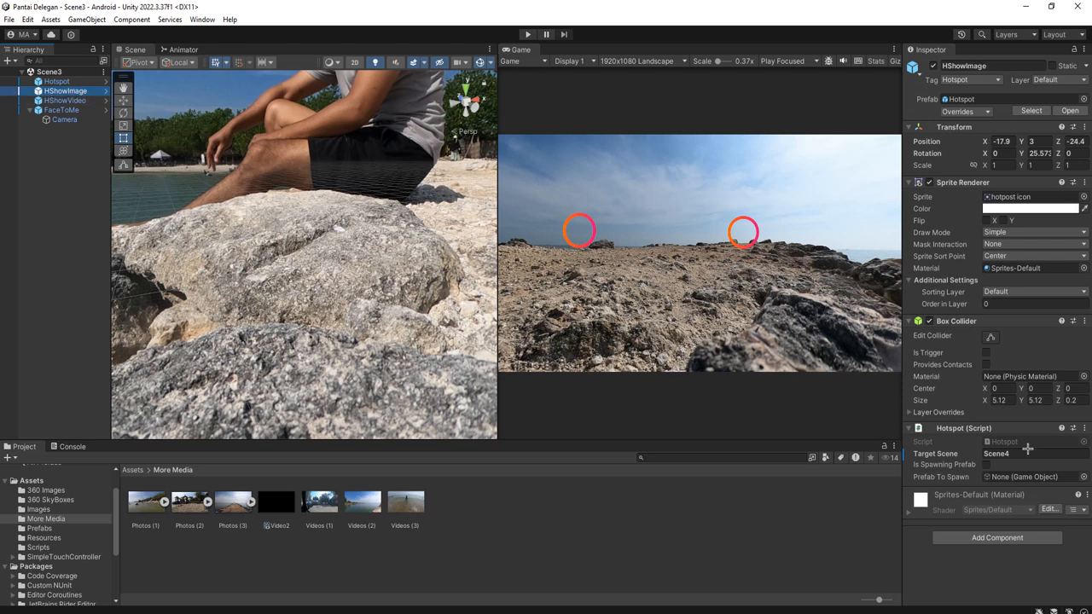
{"action": "left_click", "coordinate": [987, 465]}
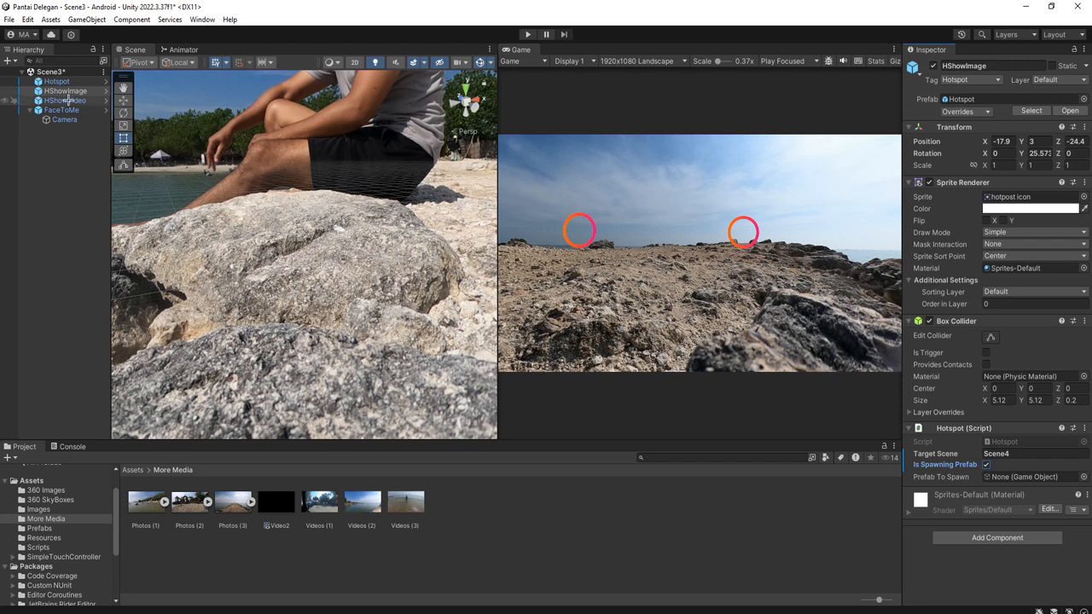
- Assign the MediaImage prefab from the Prefabs folder as HShowImage's Prefab To Spawn and save the scene
{"action": "left_click", "coordinate": [133, 471]}
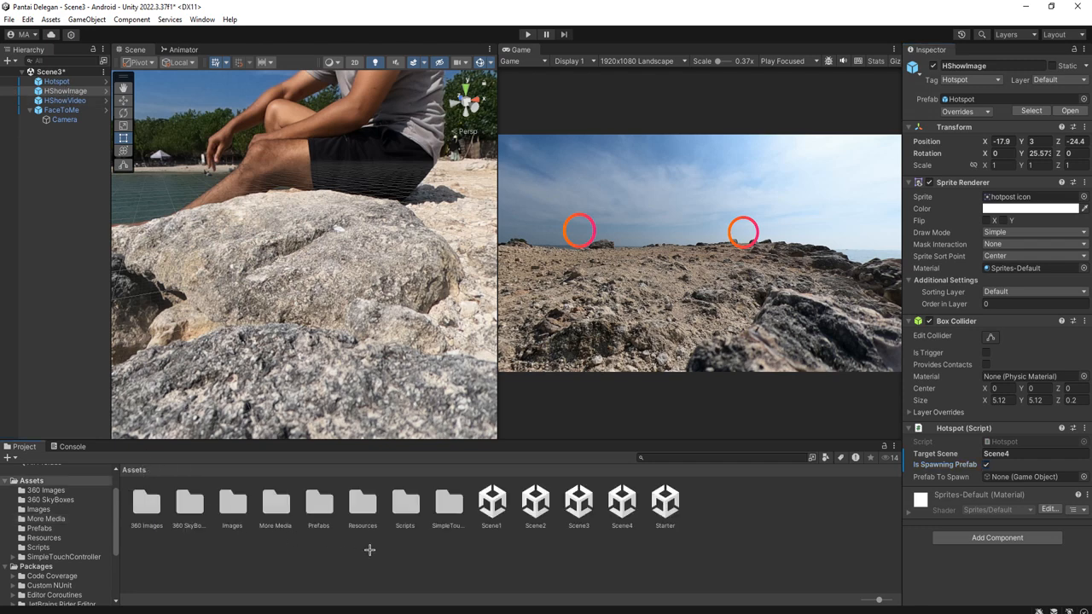
{"action": "double_click", "coordinate": [274, 507]}
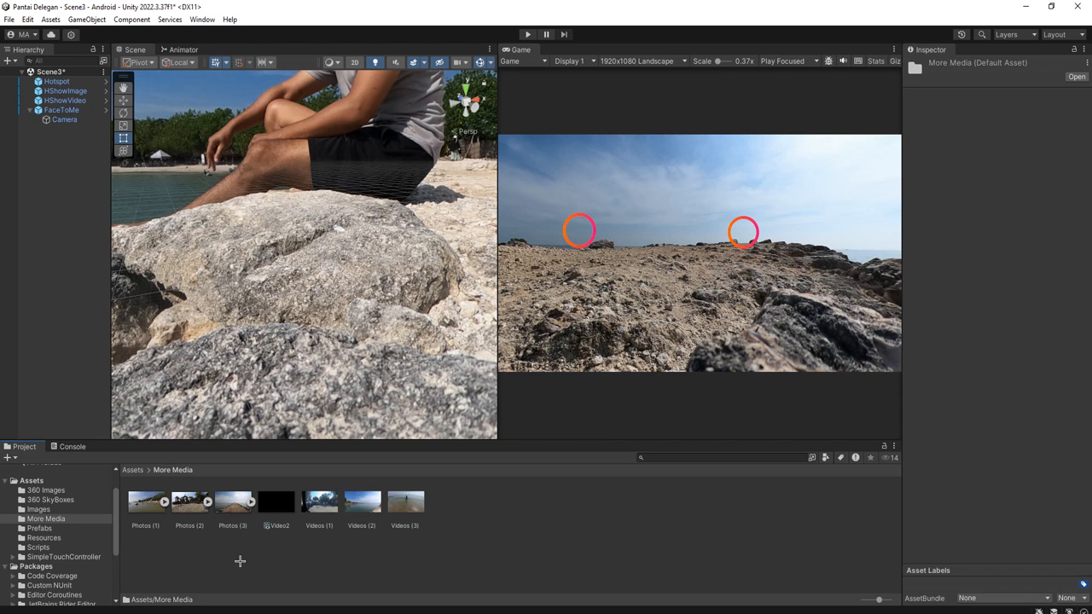
{"action": "left_click", "coordinate": [145, 470]}
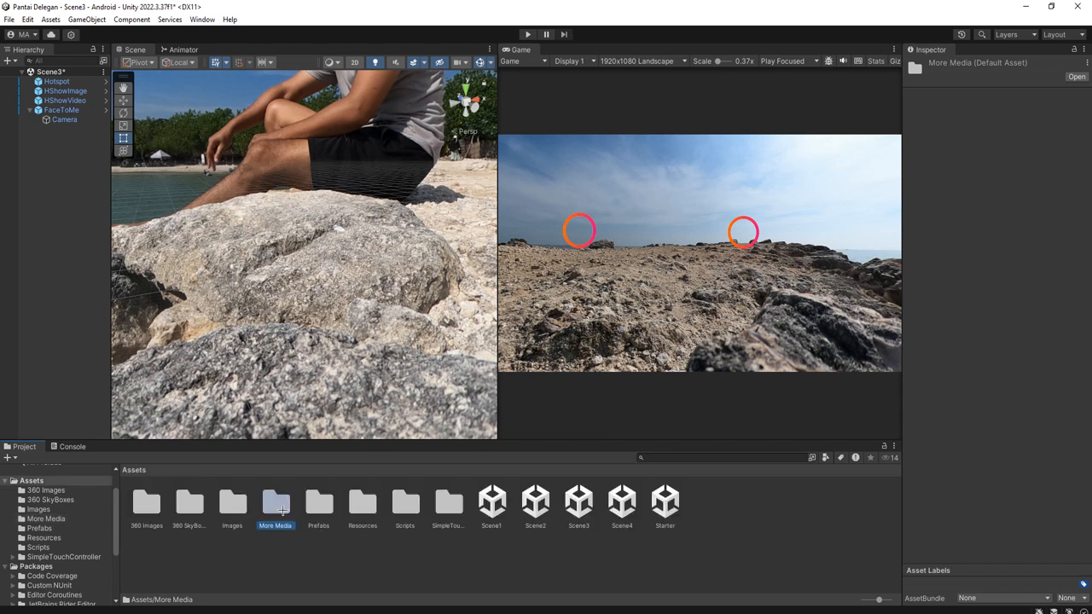
{"action": "double_click", "coordinate": [320, 504]}
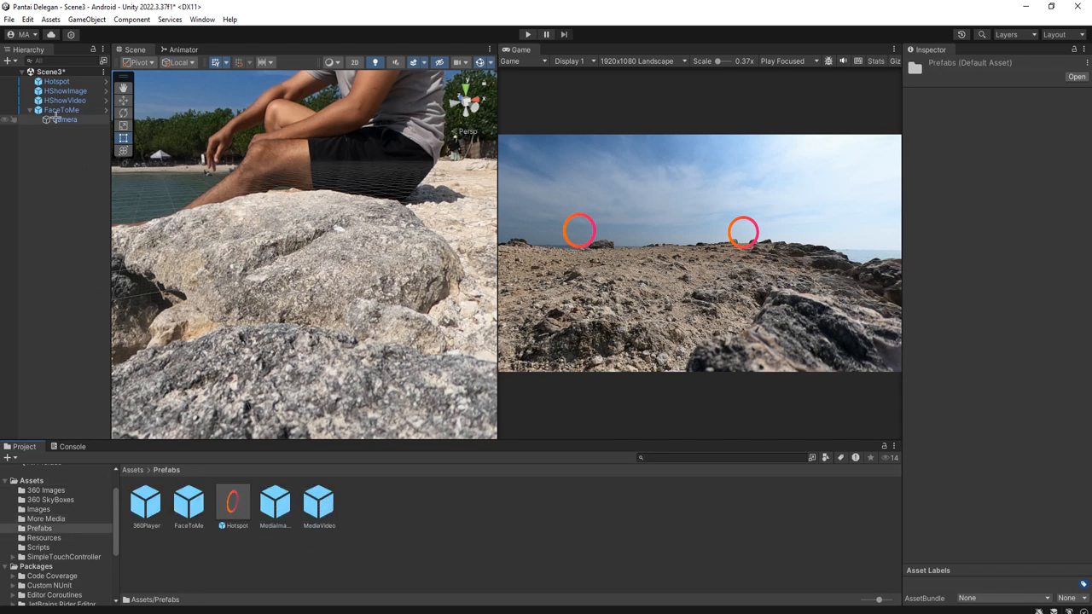
{"action": "left_click", "coordinate": [65, 90]}
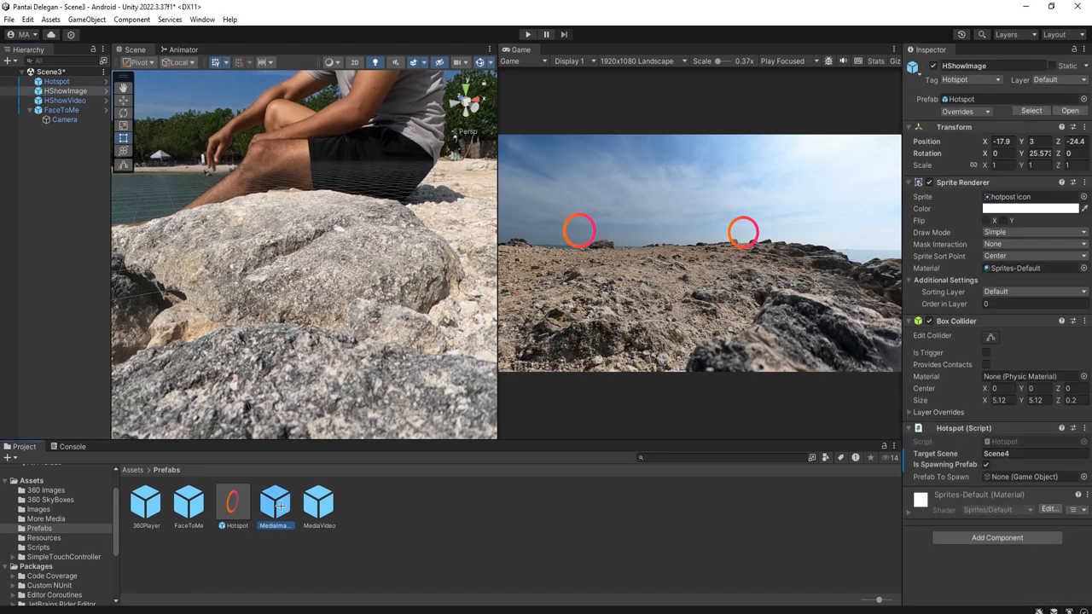
{"action": "left_click_drag", "start_coordinate": [1035, 368], "coordinate": [1012, 483]}
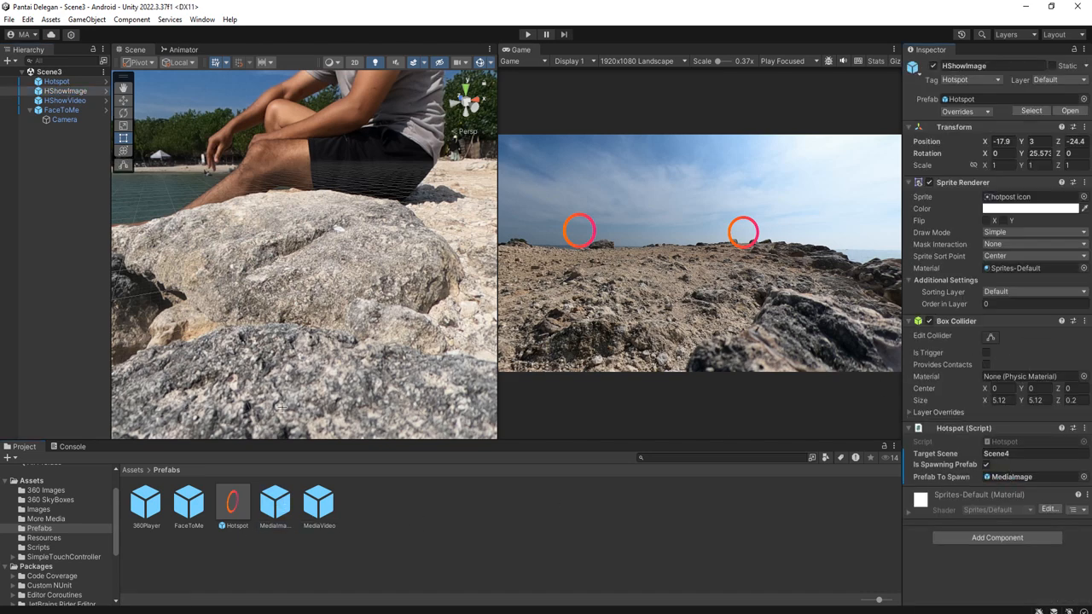
- Enable Is Spawning Prefab in HShowVideo's Hotspot script and assign the MediaVideo prefab as its Prefab To Spawn
{"action": "left_click", "coordinate": [65, 101]}
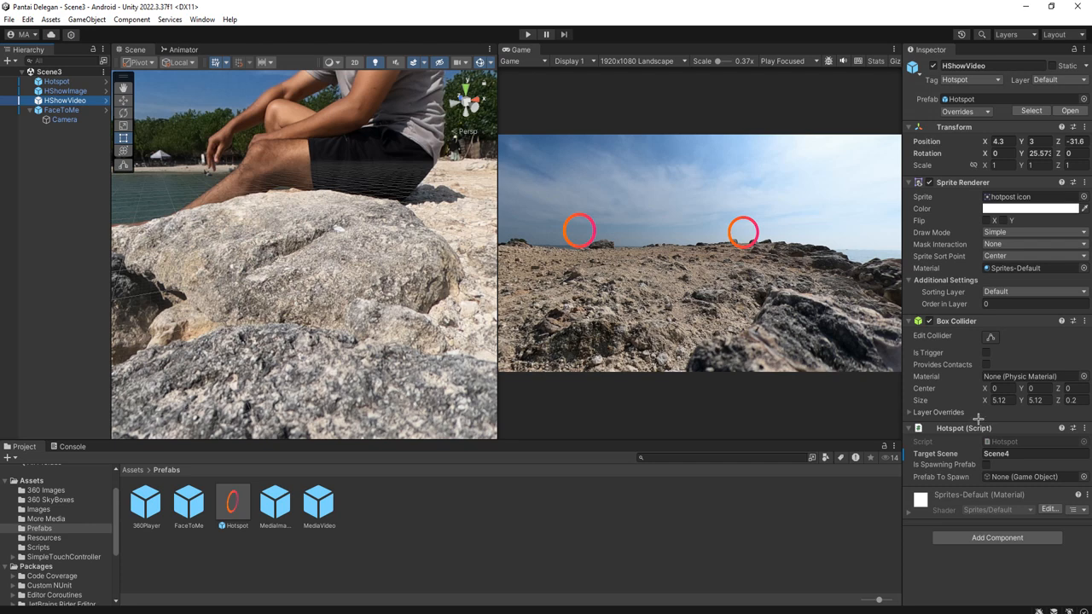
{"action": "left_click", "coordinate": [987, 465]}
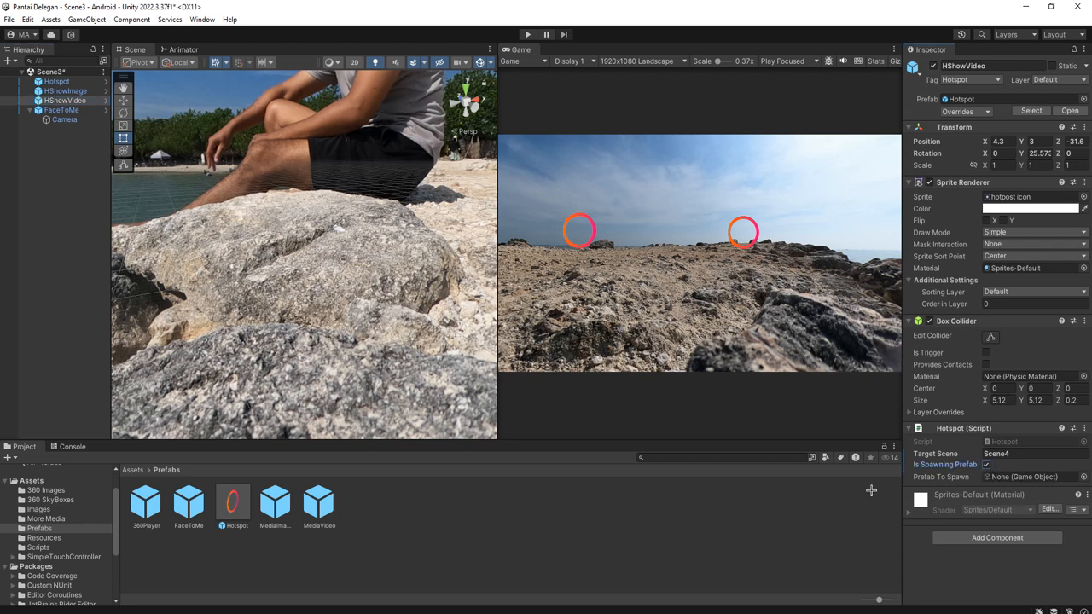
{"action": "left_click_drag", "start_coordinate": [320, 505], "coordinate": [1022, 476]}
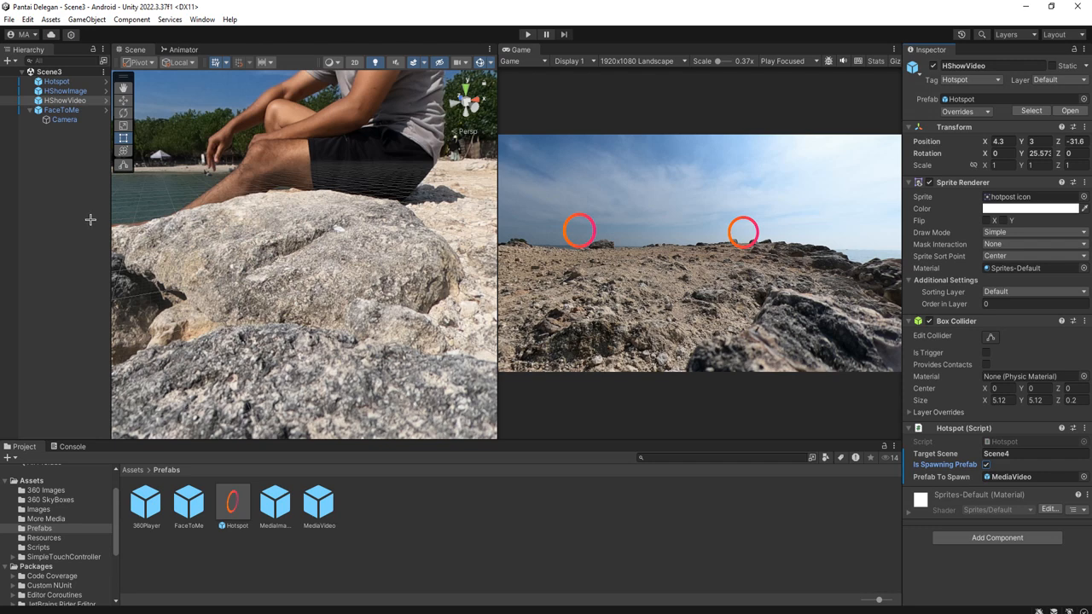
- Open the PlayerRaycast script from the Scripts folder in Notepad++ at the hotspot handling code in Update
{"action": "left_click", "coordinate": [134, 470]}
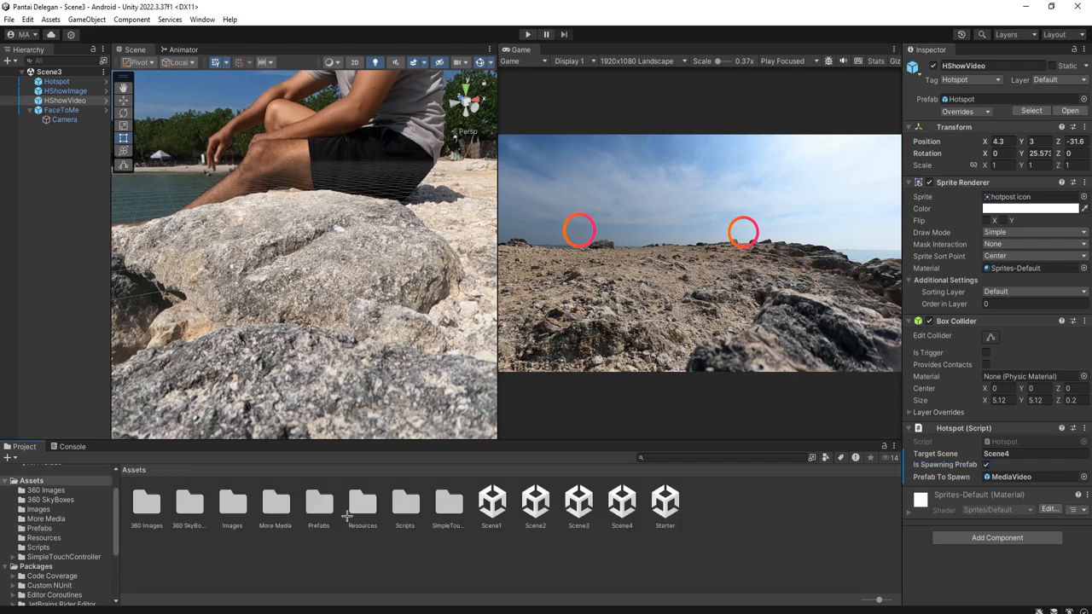
{"action": "left_click", "coordinate": [279, 537]}
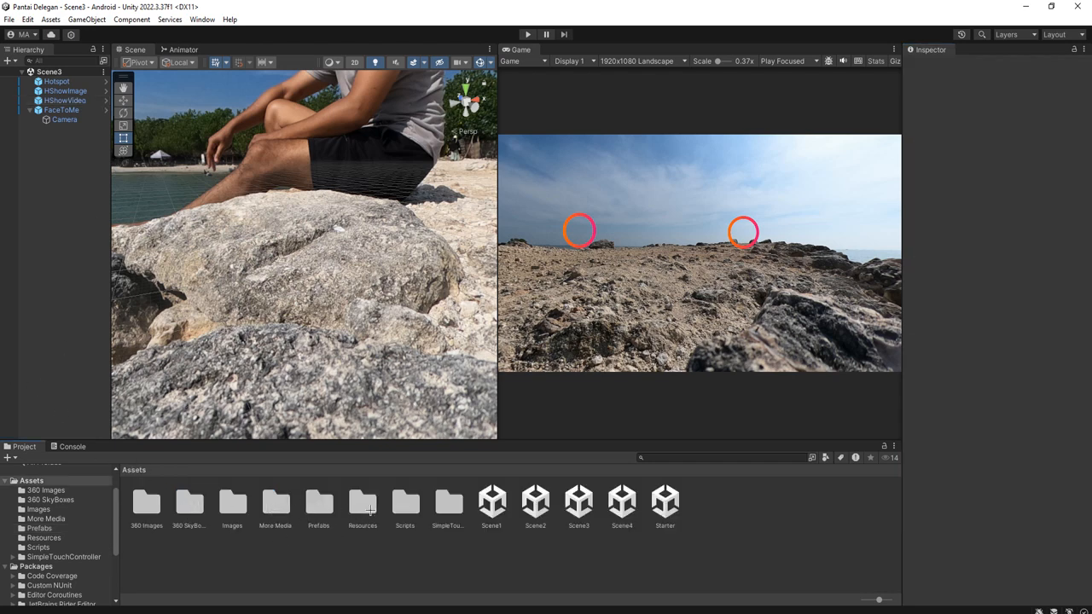
{"action": "double_click", "coordinate": [405, 503]}
{"action": "left_click", "coordinate": [319, 503]}
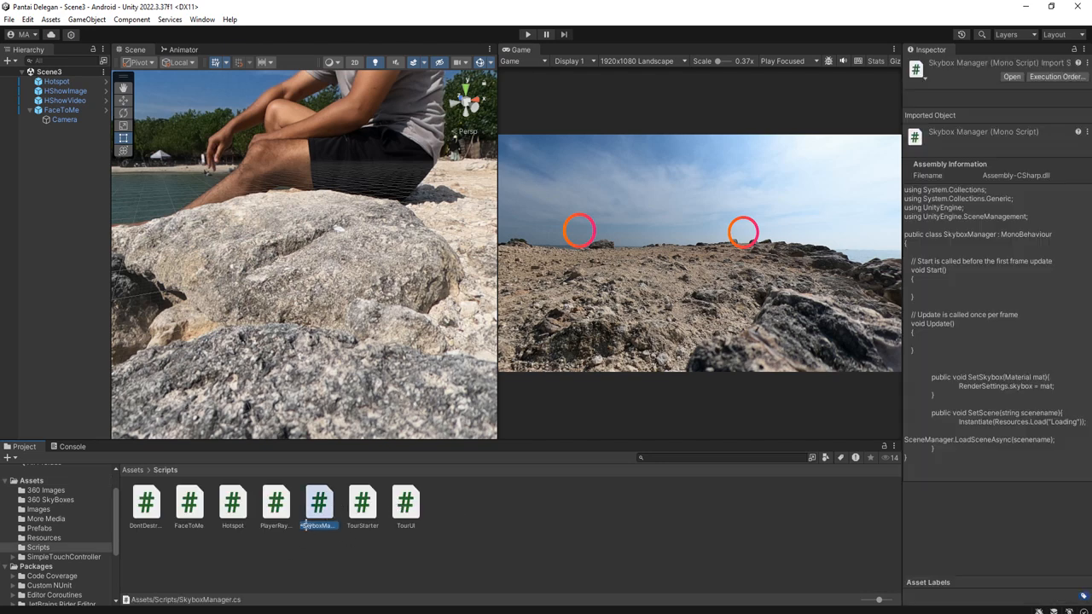
{"action": "left_click", "coordinate": [401, 509]}
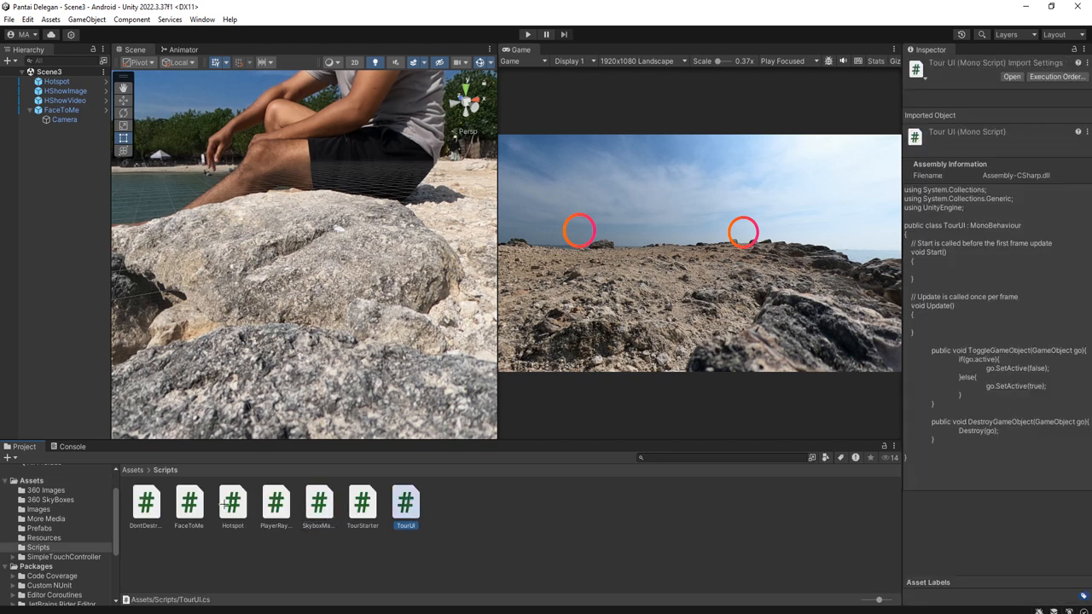
{"action": "left_click", "coordinate": [273, 507]}
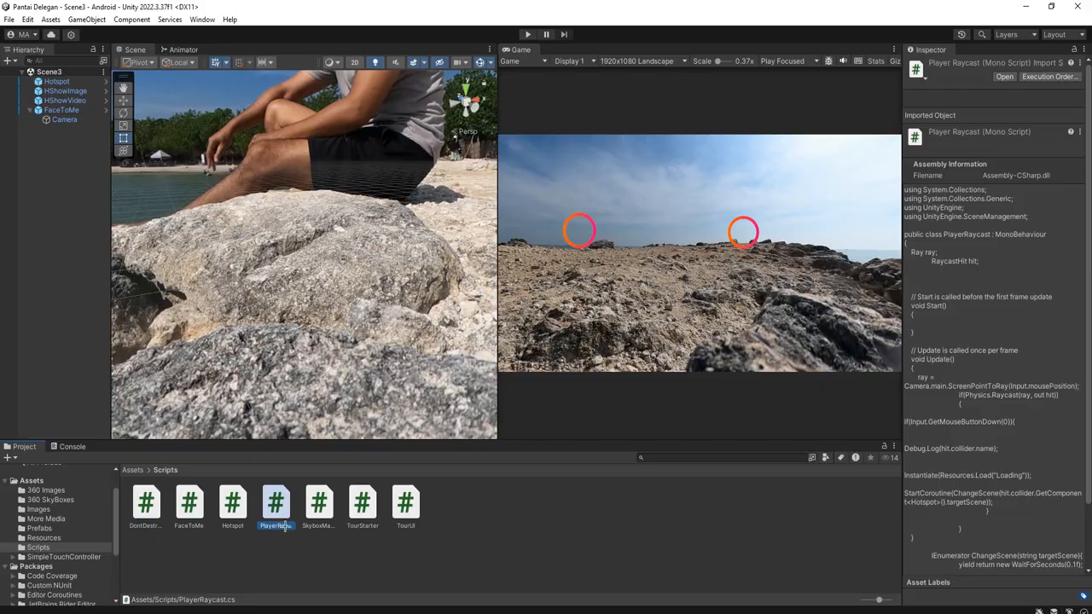
{"action": "double_click", "coordinate": [275, 508]}
{"action": "left_click", "coordinate": [205, 342]}
{"action": "left_click", "coordinate": [284, 374]}
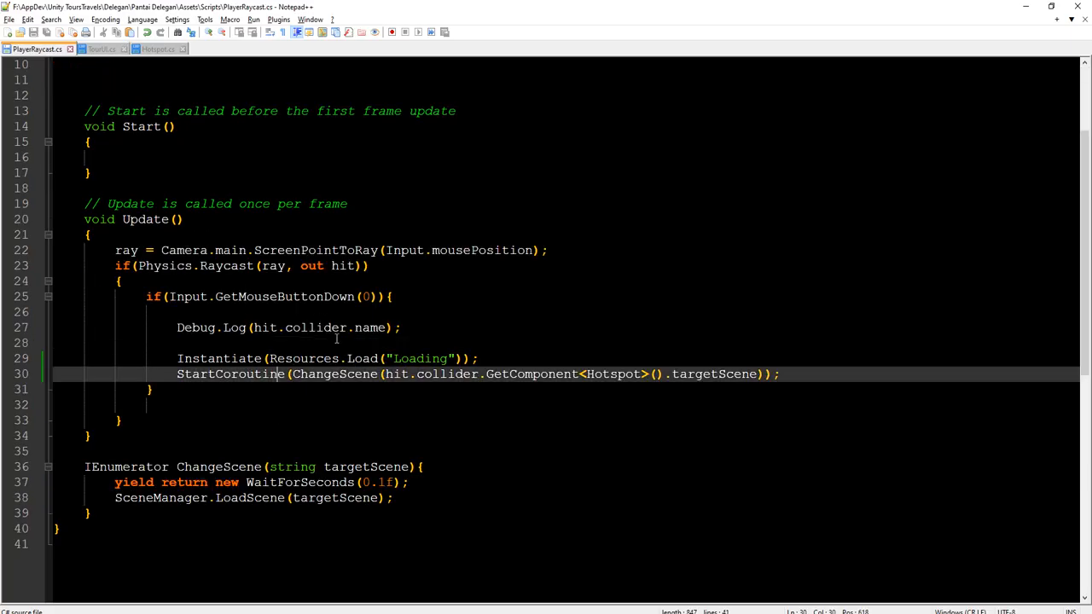
- Declare Hotspot hs below the Debug.Log line, moving hit.collider.GetComponent<Hotspot>() out of the ChangeScene call as its value
{"action": "left_click", "coordinate": [254, 342]}
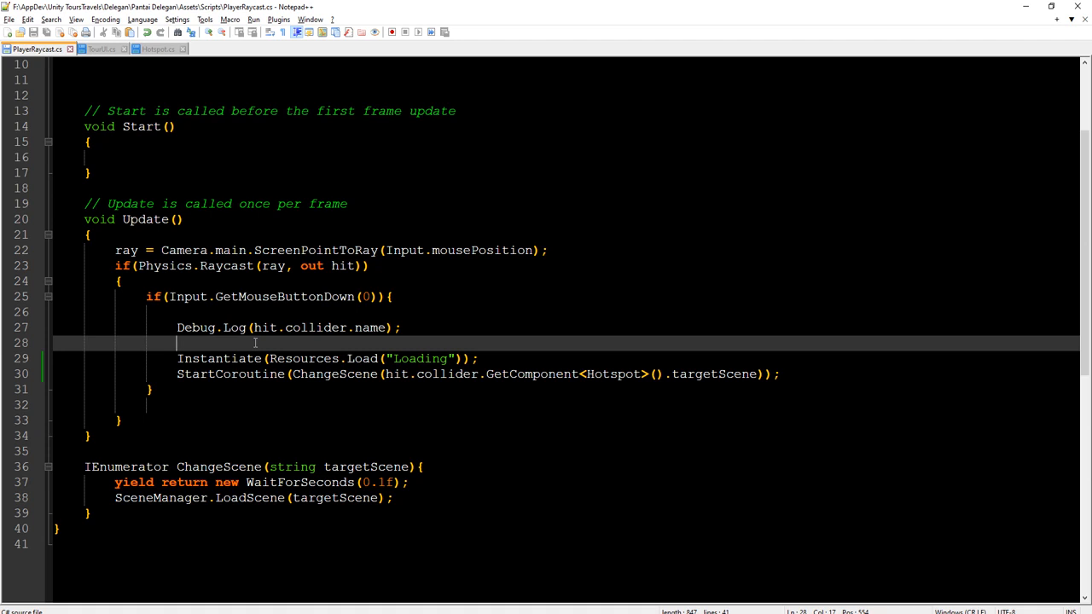
{"action": "key", "text": "Return"}
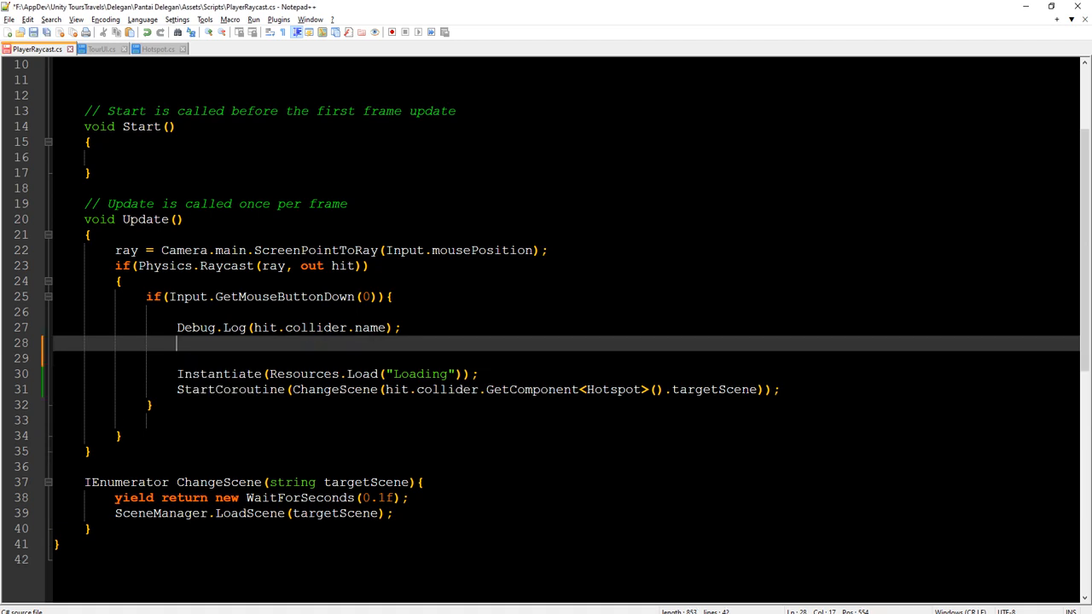
{"action": "key", "text": "Return"}
{"action": "key", "text": "Up"}
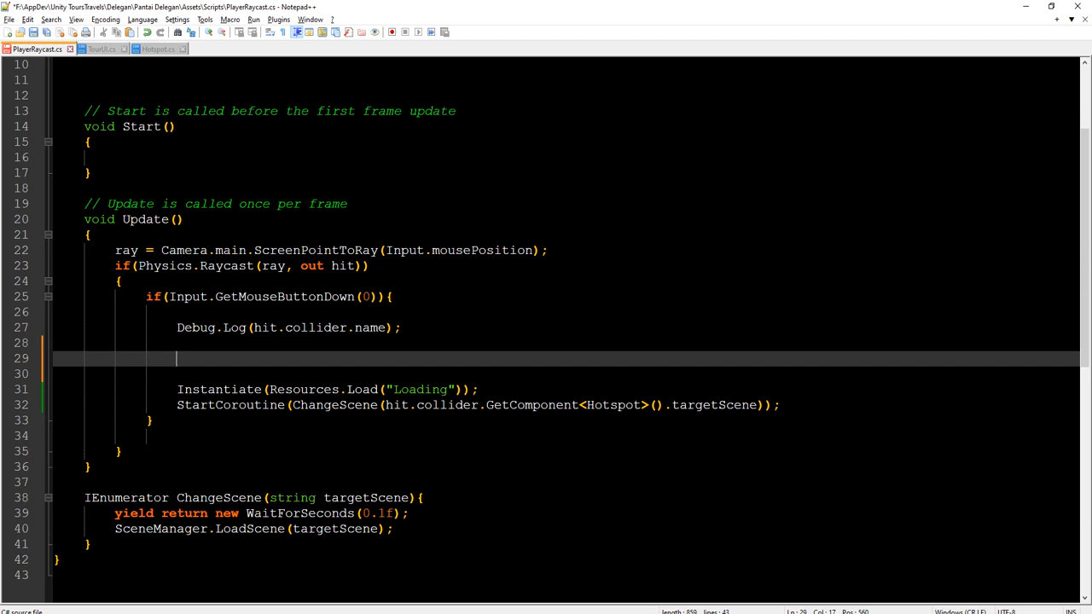
{"action": "type", "text": "G"}
{"action": "key", "text": "BackSpace"}
{"action": "type", "text": "Hotspot hs"}
{"action": "left_click_drag", "start_coordinate": [388, 405], "coordinate": [667, 405]}
{"action": "key", "text": "ctrl+x"}
{"action": "left_click", "coordinate": [287, 358]}
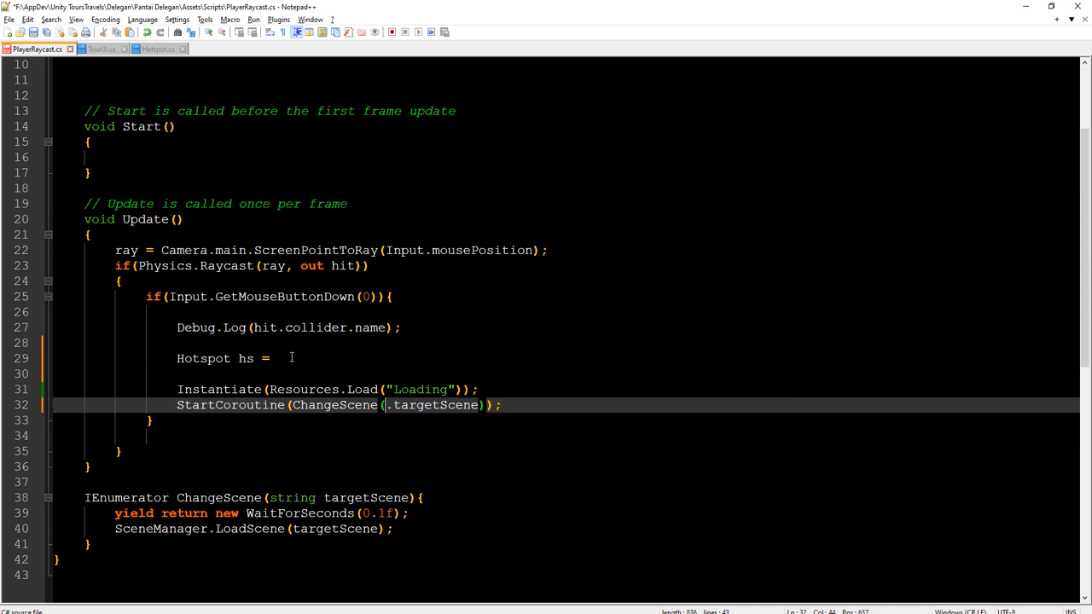
{"action": "key", "text": "ctrl+v"}
{"action": "type", "text": ";"}
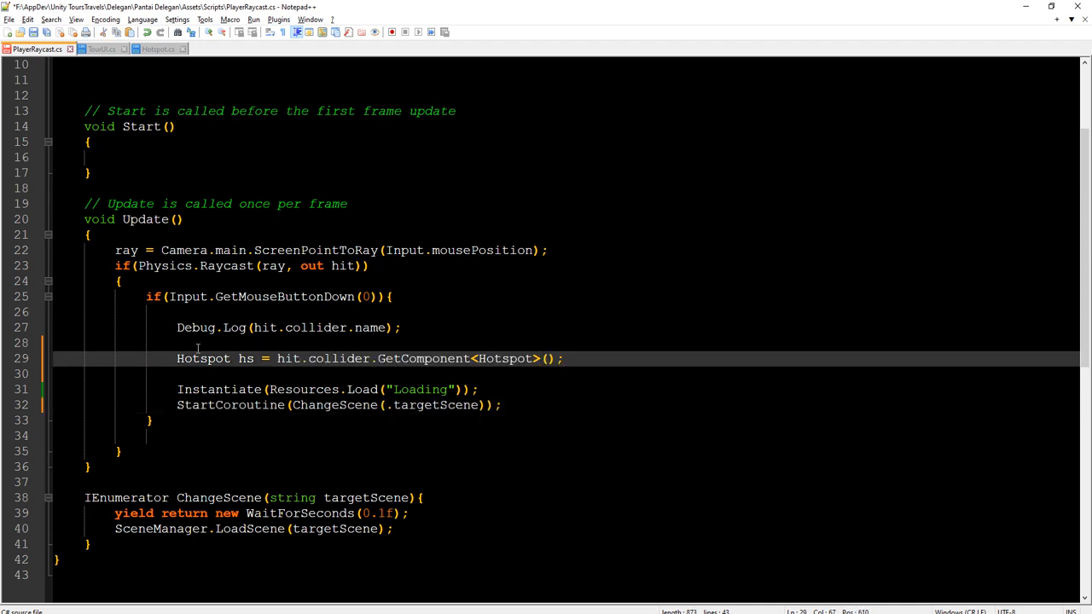
- Complete the ChangeScene argument in the StartCoroutine line as hs.targetScene
{"action": "double_click", "coordinate": [243, 359]}
{"action": "left_click", "coordinate": [390, 405]}
{"action": "key", "text": "shift+Left"}
{"action": "key", "text": "shift+Left"}
{"action": "type", "text": "(hs."}
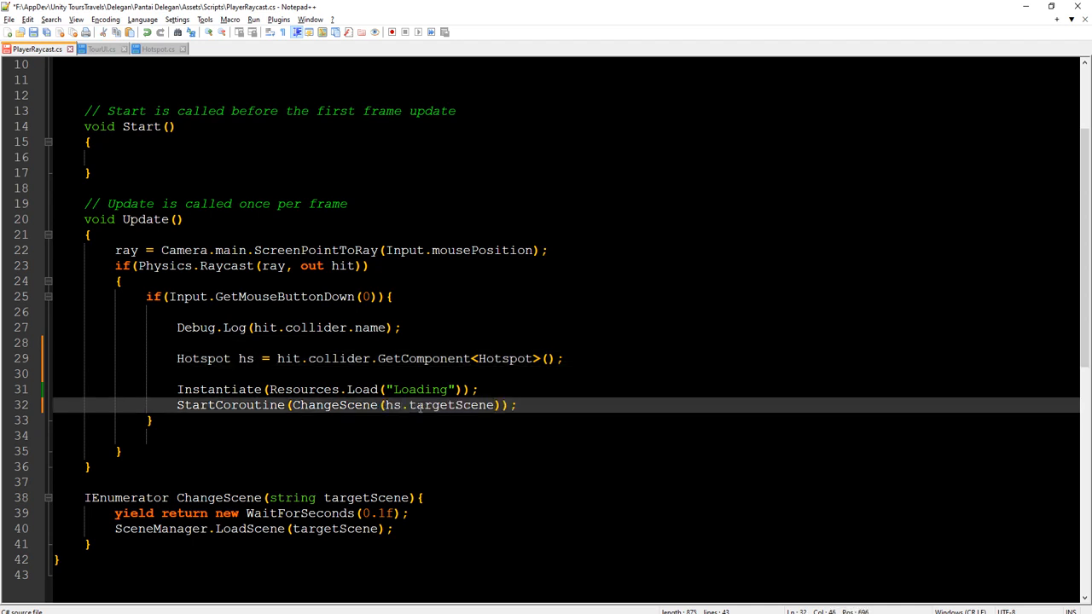
- Add an if(hs.isSpawningPrefab) block below the hs declaration, taking the variable name from Hotspot.cs
{"action": "left_click", "coordinate": [320, 375]}
{"action": "key", "text": "Return"}
{"action": "key", "text": "Up"}
{"action": "key", "text": "Return"}
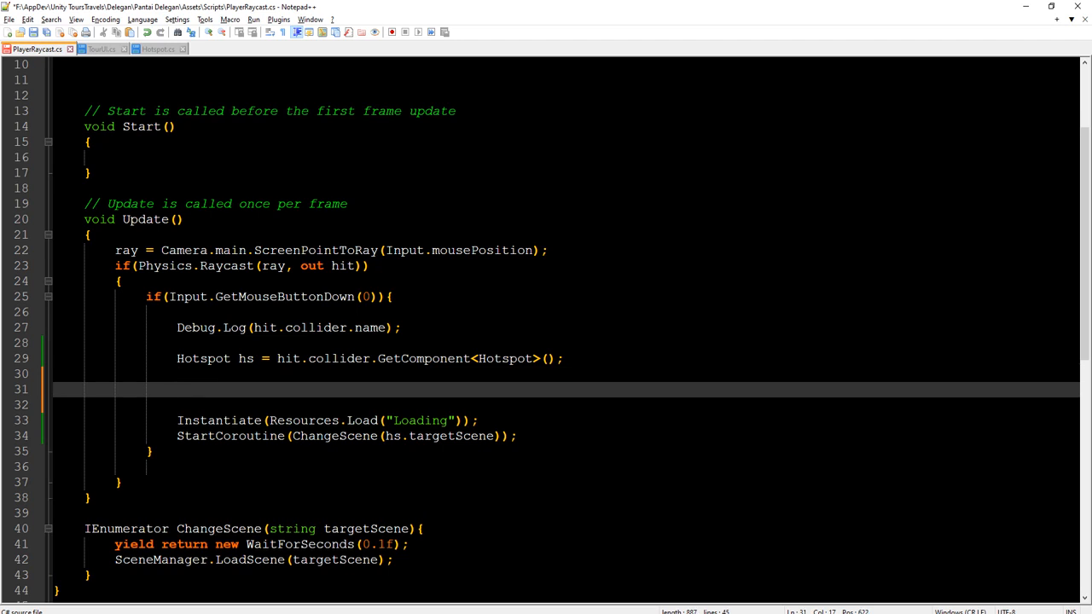
{"action": "type", "text": "if(hs."}
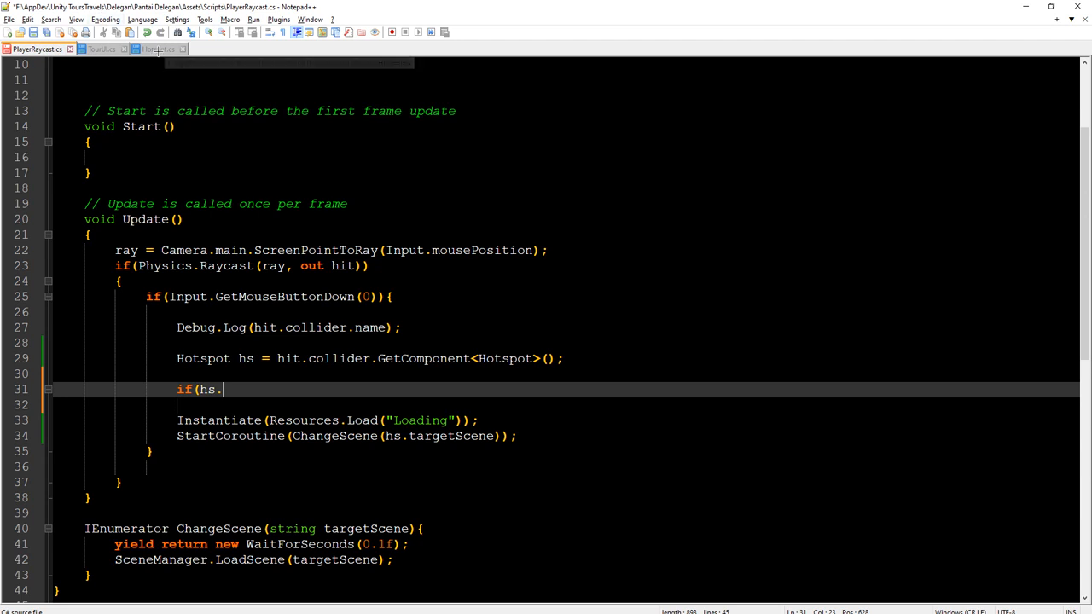
{"action": "left_click", "coordinate": [104, 48]}
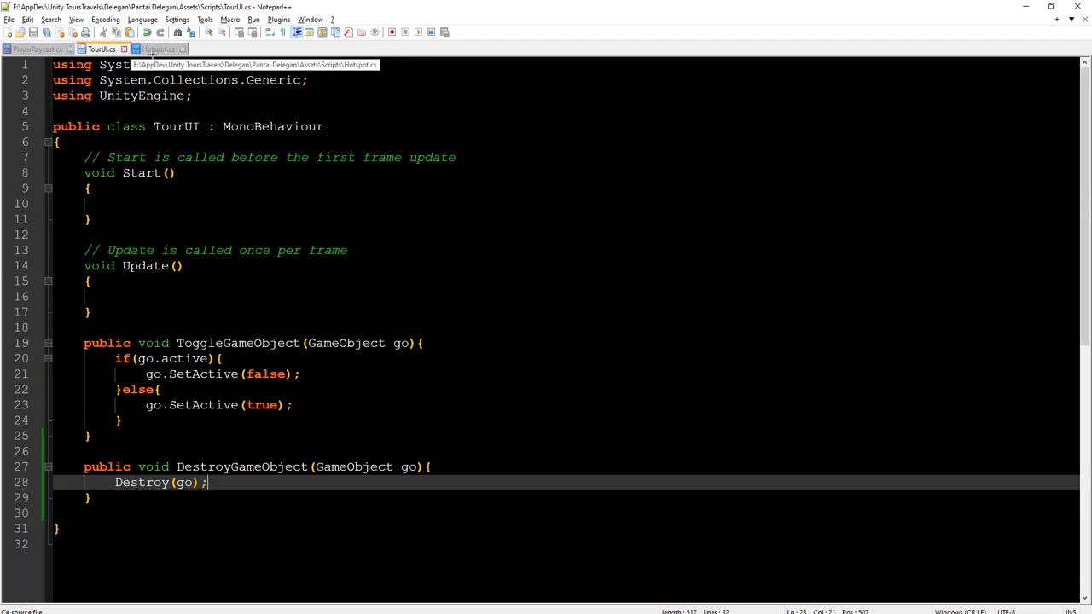
{"action": "left_click", "coordinate": [159, 49]}
{"action": "double_click", "coordinate": [233, 203]}
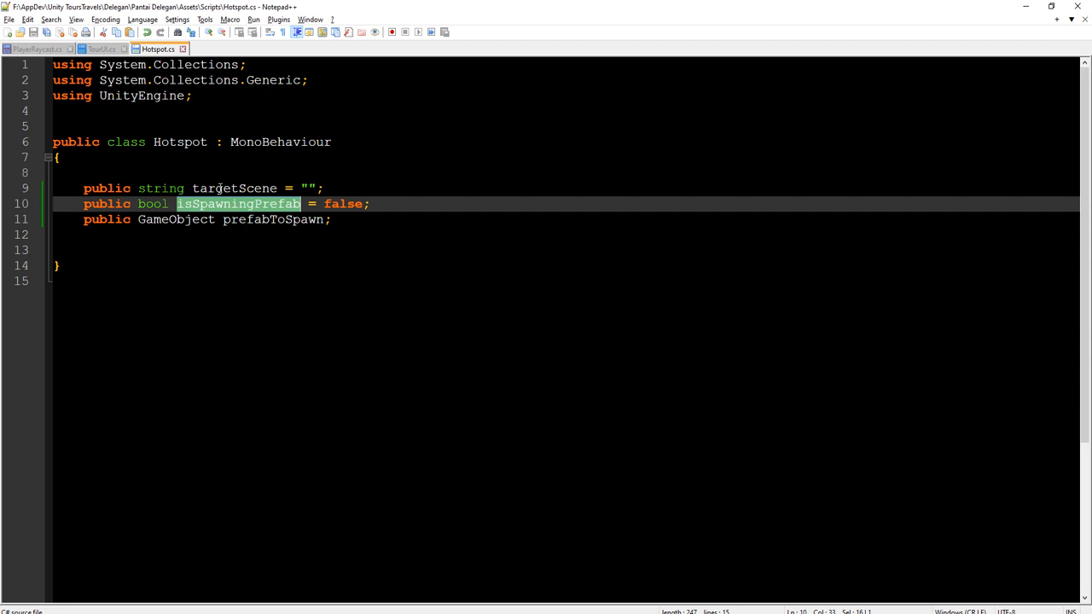
{"action": "left_click", "coordinate": [35, 49]}
{"action": "key", "text": "ctrl+v"}
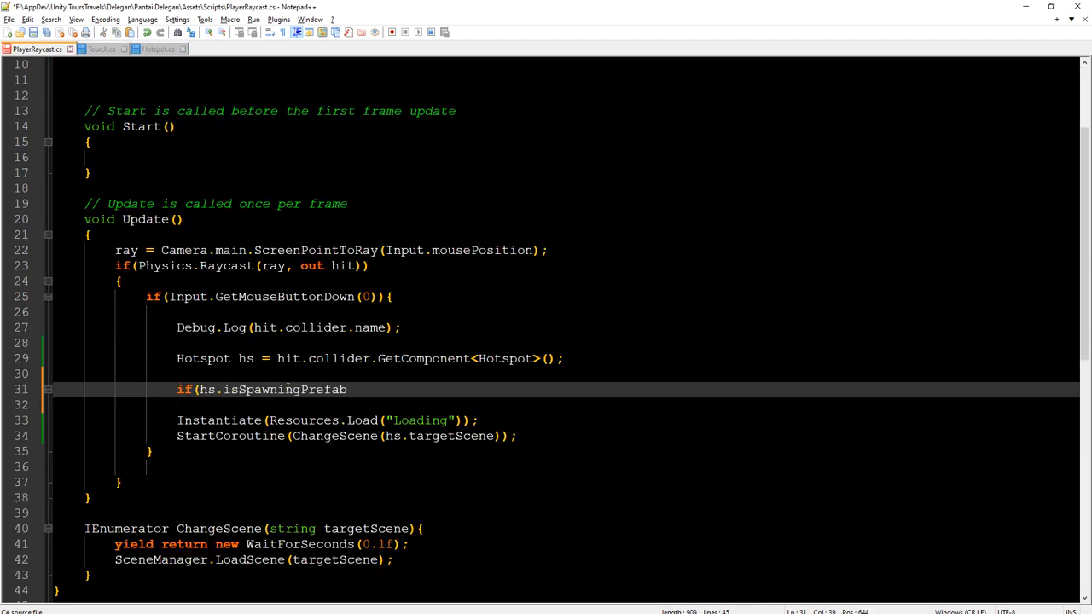
{"action": "type", "text": "){"}
{"action": "key", "text": "Return"}
{"action": "key", "text": "Down"}
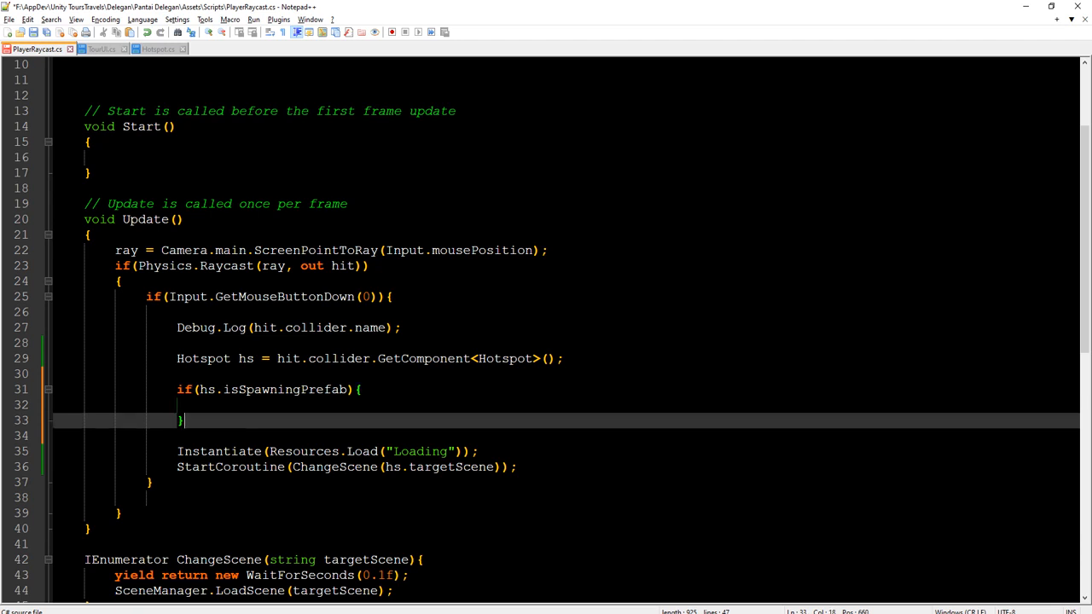
- Add an empty else block to the isSpawningPrefab condition and save the script
{"action": "type", "text": "else{"}
{"action": "key", "text": "Left"}
{"action": "key", "text": "Return"}
{"action": "key", "text": "ctrl+s"}
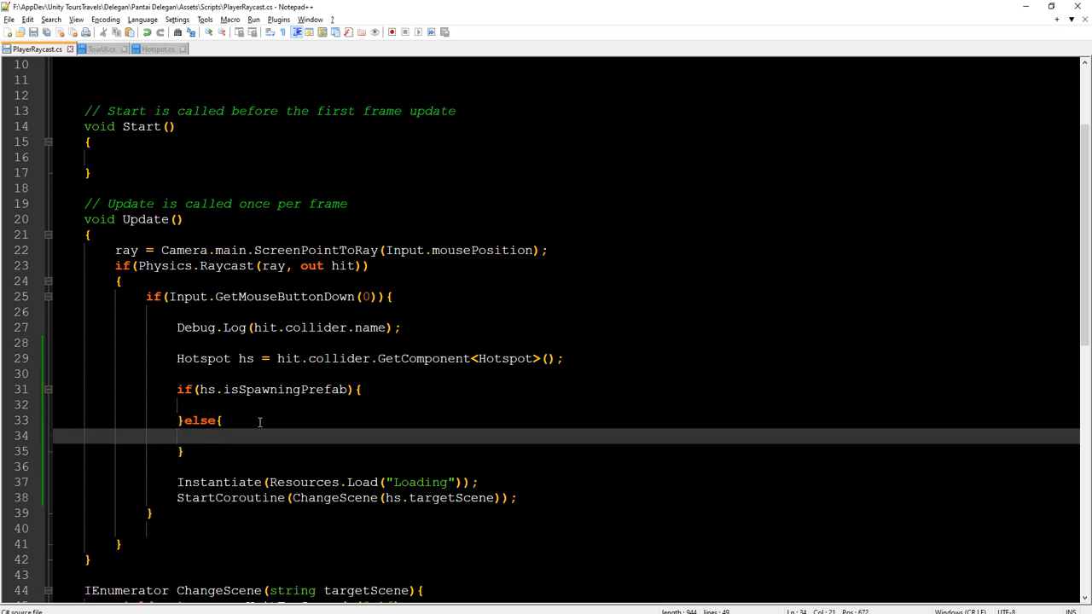
- Move the "Loading" Instantiate line and the StartCoroutine line into the else block and indent them
{"action": "left_click_drag", "start_coordinate": [176, 482], "coordinate": [517, 498]}
{"action": "key", "text": "ctrl+x"}
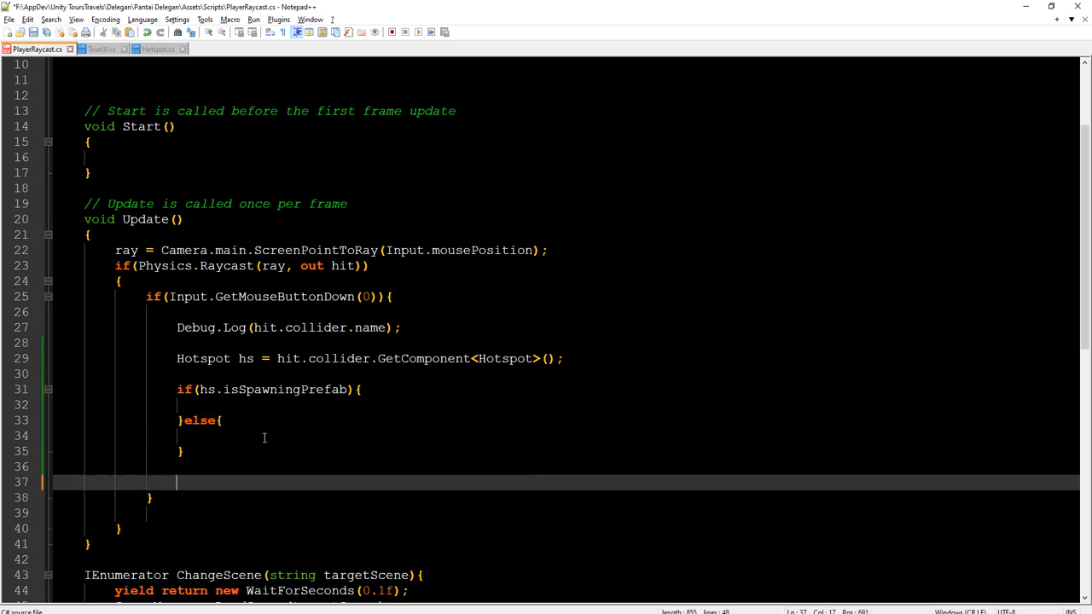
{"action": "left_click", "coordinate": [263, 437]}
{"action": "key", "text": "ctrl+v"}
{"action": "left_click", "coordinate": [178, 450]}
{"action": "key", "text": "Tab"}
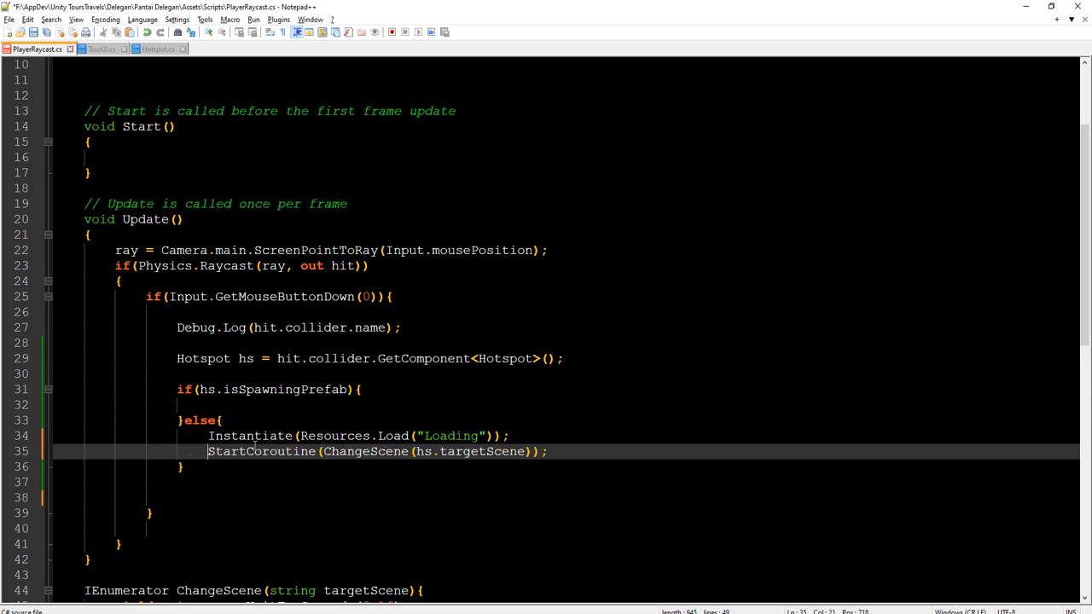
- Copy the Instantiate line into the isSpawningPrefab block and replace its argument with hs
{"action": "left_click", "coordinate": [222, 403]}
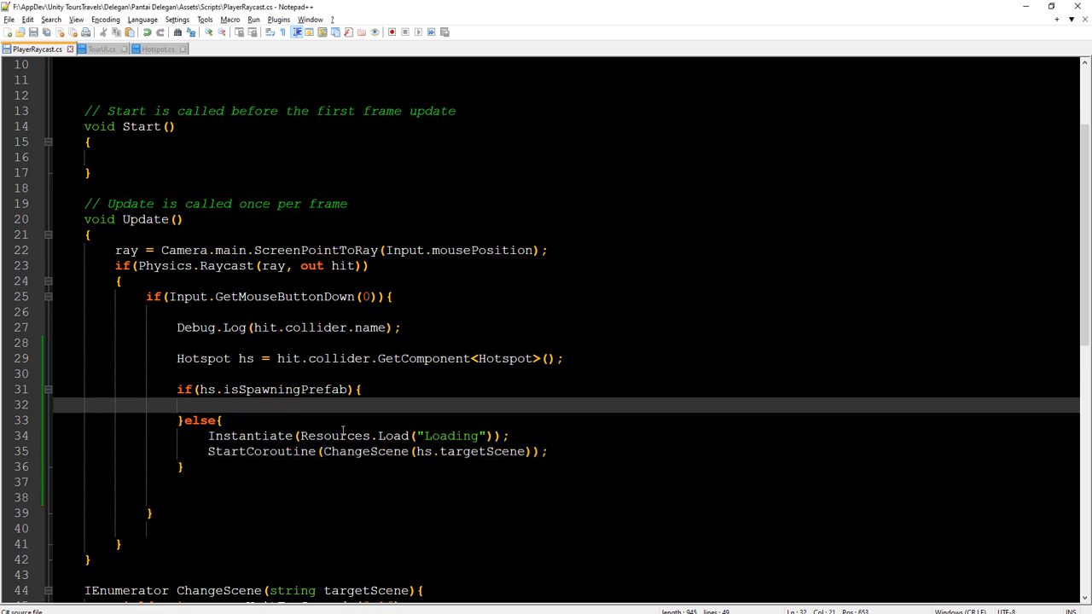
{"action": "left_click_drag", "start_coordinate": [206, 436], "coordinate": [597, 431]}
{"action": "key", "text": "ctrl+c"}
{"action": "left_click", "coordinate": [291, 406]}
{"action": "key", "text": "ctrl+v"}
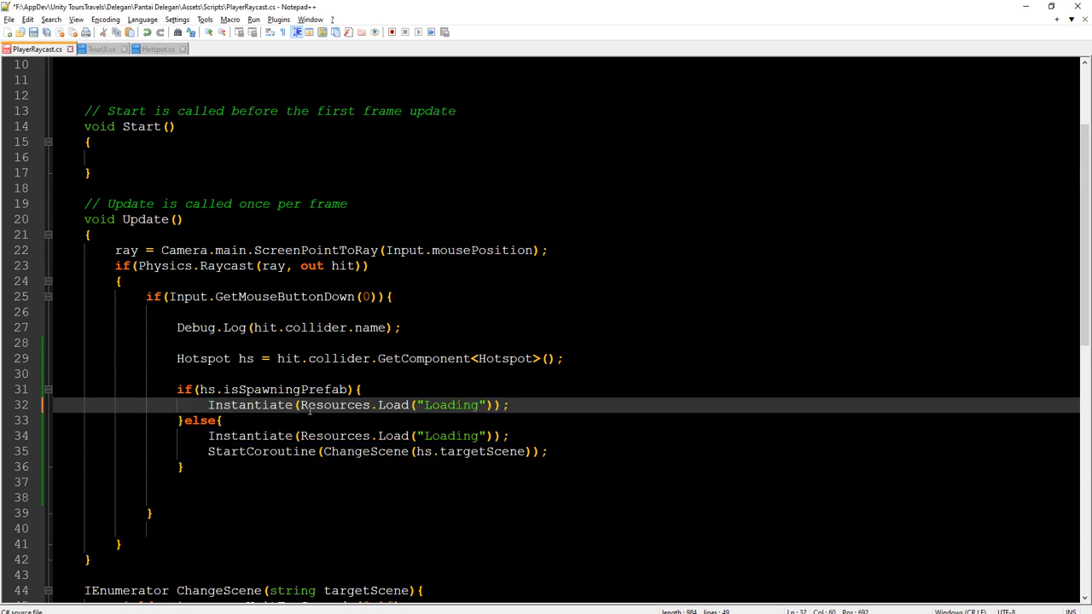
{"action": "left_click", "coordinate": [253, 389]}
{"action": "double_click", "coordinate": [204, 389]}
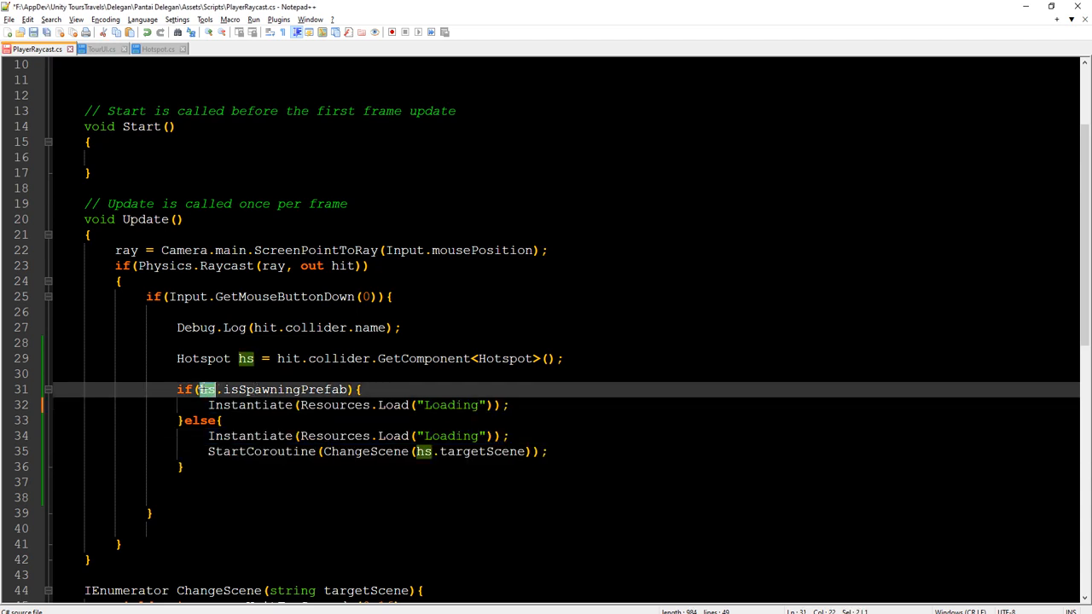
{"action": "key", "text": "ctrl+c"}
{"action": "left_click_drag", "start_coordinate": [297, 406], "coordinate": [490, 406]}
{"action": "key", "text": "ctrl+v"}
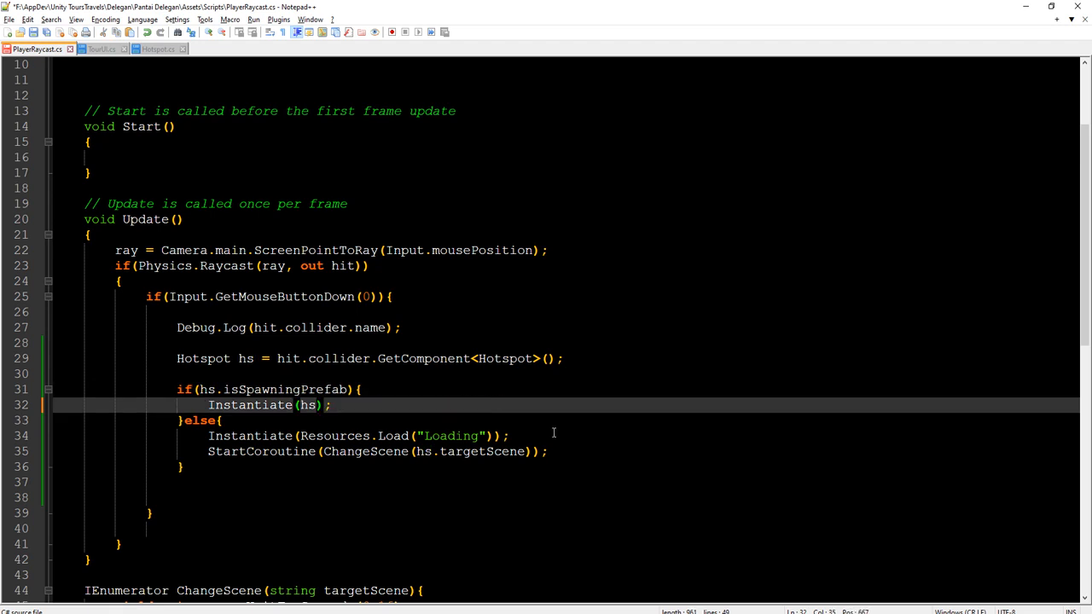
- Extend the new Instantiate argument to hs.prefabToSpawn, copying the variable name from Hotspot.cs, and save PlayerRaycast.cs
{"action": "left_click", "coordinate": [161, 49]}
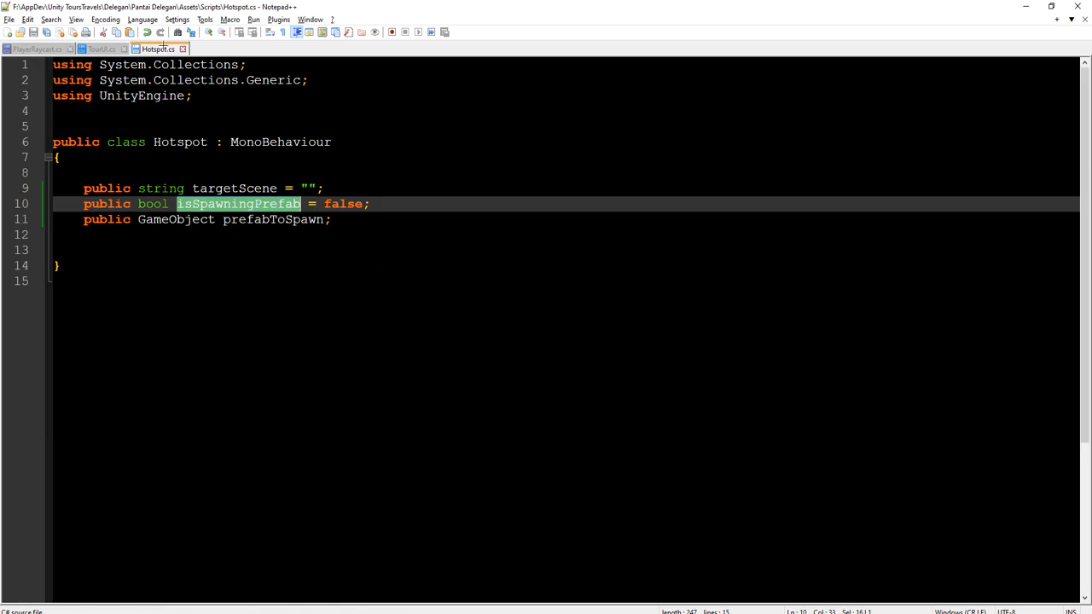
{"action": "double_click", "coordinate": [261, 219]}
{"action": "left_click", "coordinate": [33, 50]}
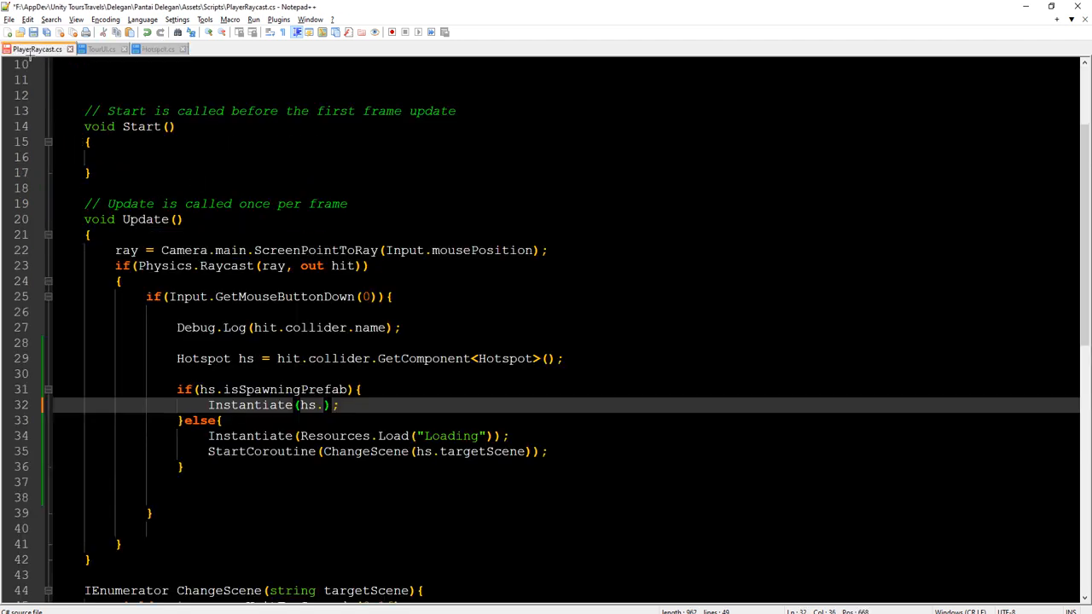
{"action": "key", "text": "ctrl+v"}
{"action": "key", "text": "ctrl+s"}
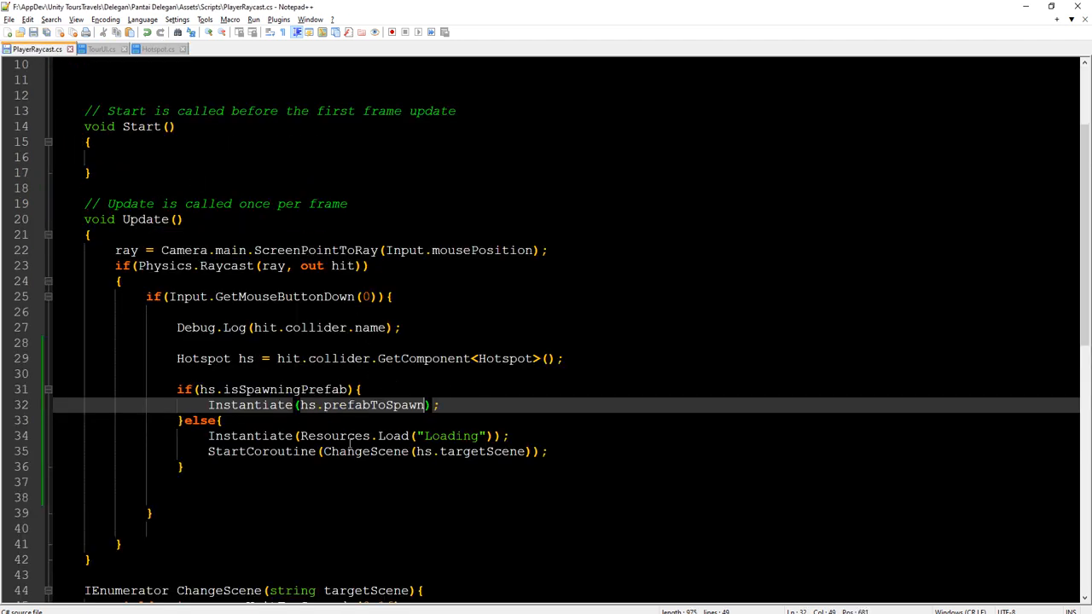
{"action": "left_click", "coordinate": [340, 471]}
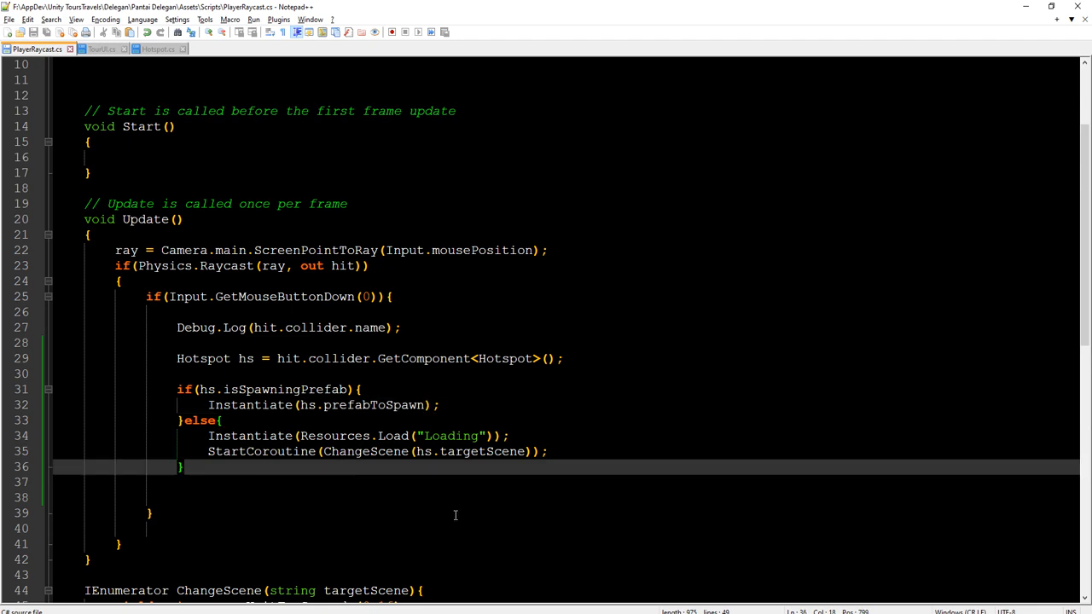
- Switch back to Unity and open the Starter scene from the Assets folder
{"action": "left_click", "coordinate": [361, 613]}
{"action": "left_click", "coordinate": [361, 613]}
{"action": "left_click", "coordinate": [376, 613]}
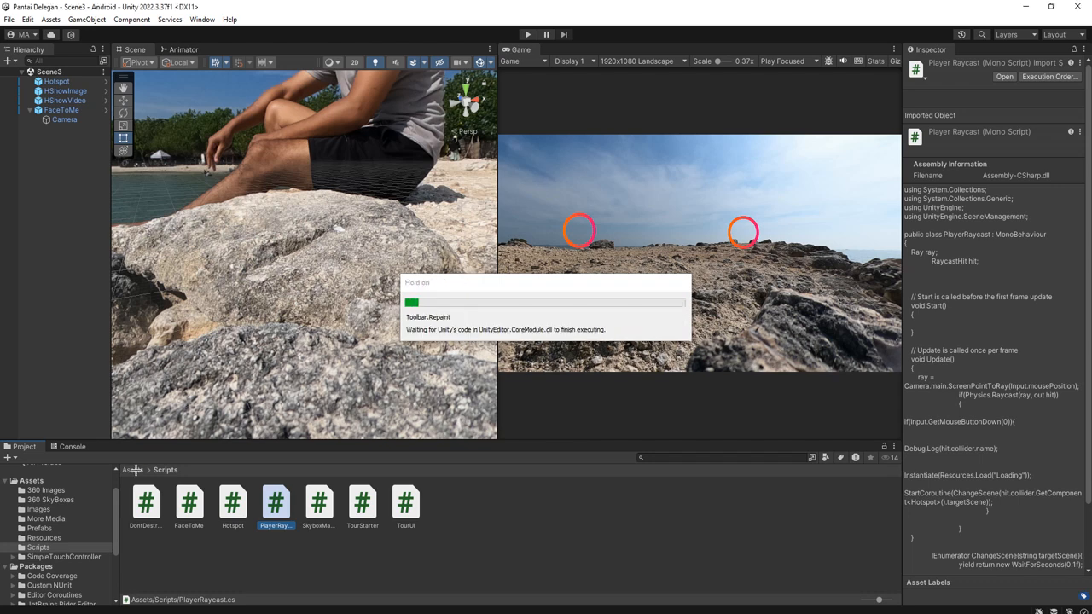
{"action": "left_click", "coordinate": [132, 470]}
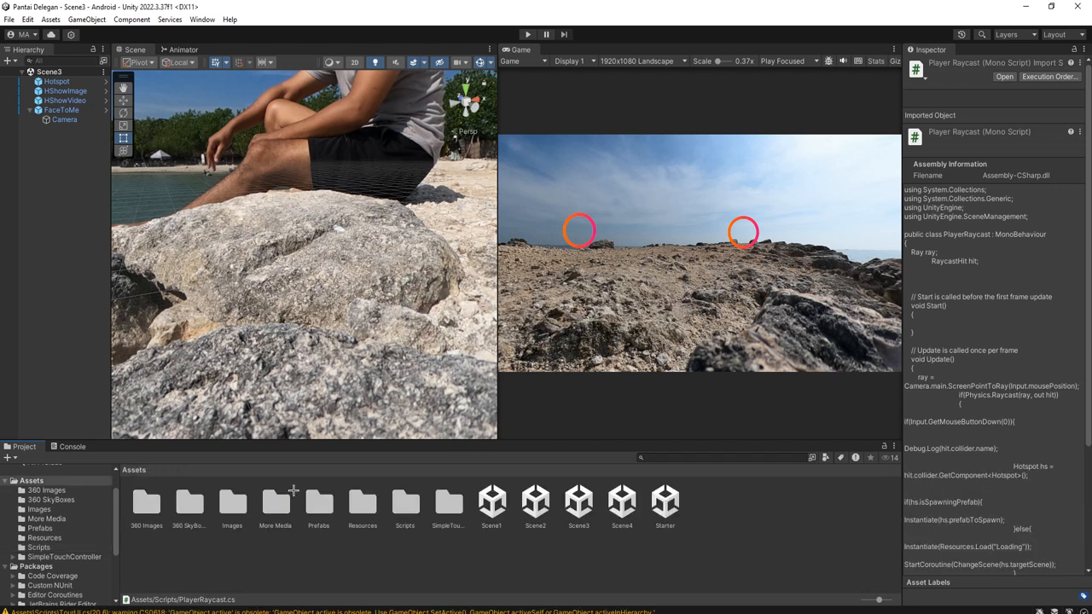
{"action": "double_click", "coordinate": [674, 503]}
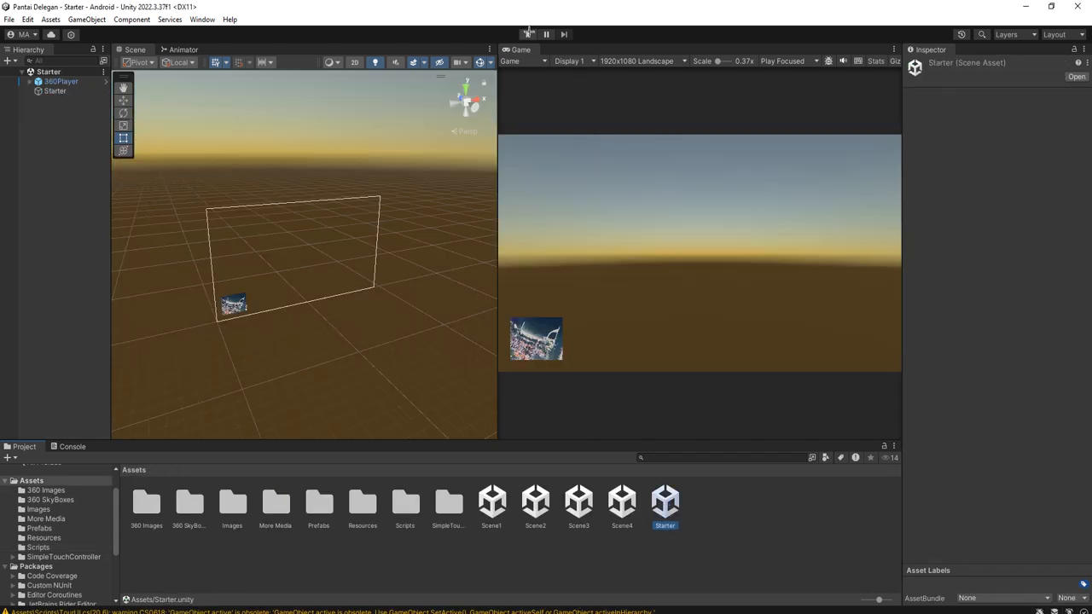
- Run the Starter scene and travel through the hotspots from Scene1 via Scene2 and Scene4 to Scene3
{"action": "left_click", "coordinate": [529, 34]}
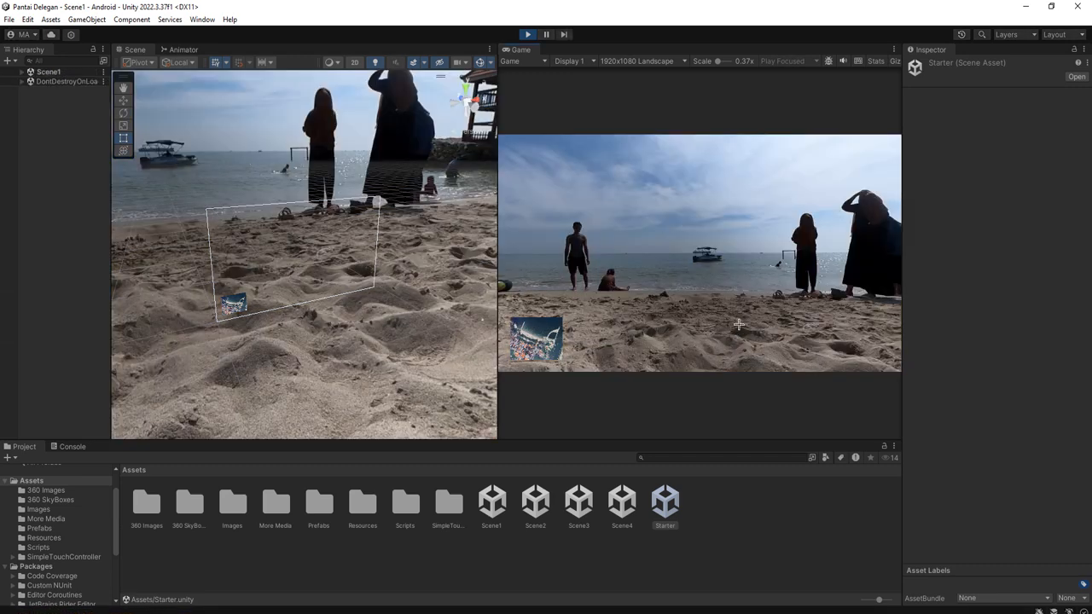
{"action": "left_click_drag", "start_coordinate": [795, 285], "coordinate": [685, 286]}
{"action": "left_click", "coordinate": [685, 287]}
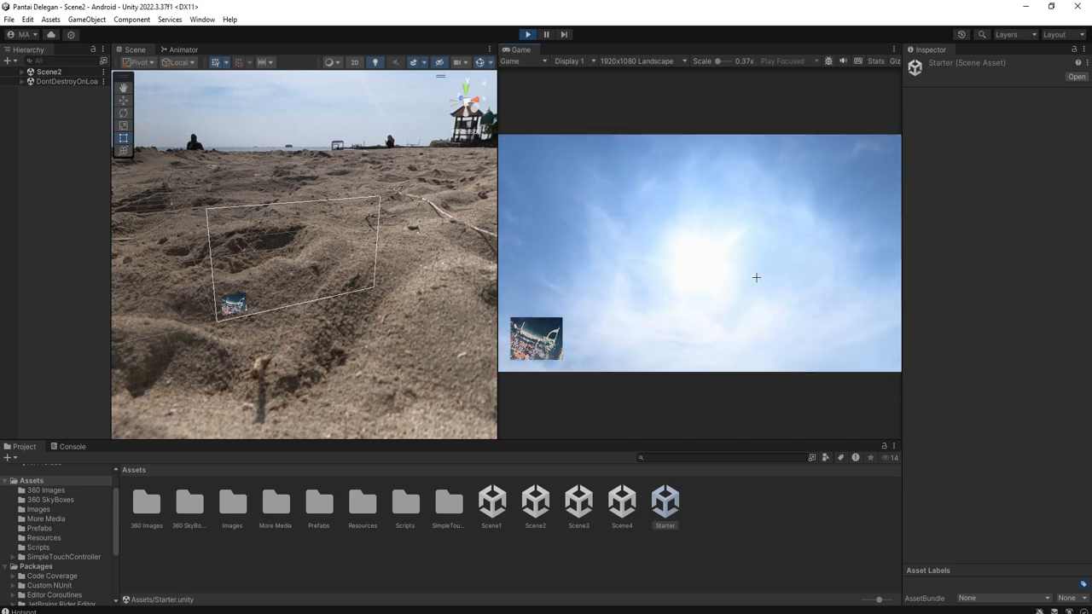
{"action": "left_click_drag", "start_coordinate": [756, 278], "coordinate": [754, 175]}
{"action": "left_click_drag", "start_coordinate": [554, 278], "coordinate": [689, 230]}
{"action": "left_click", "coordinate": [688, 229]}
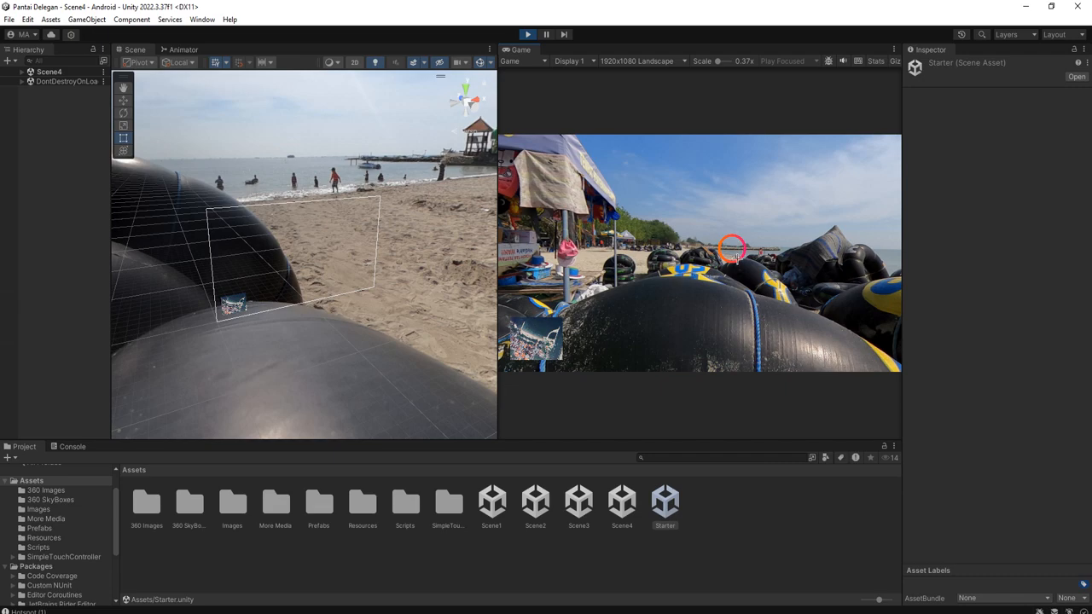
{"action": "left_click", "coordinate": [732, 246]}
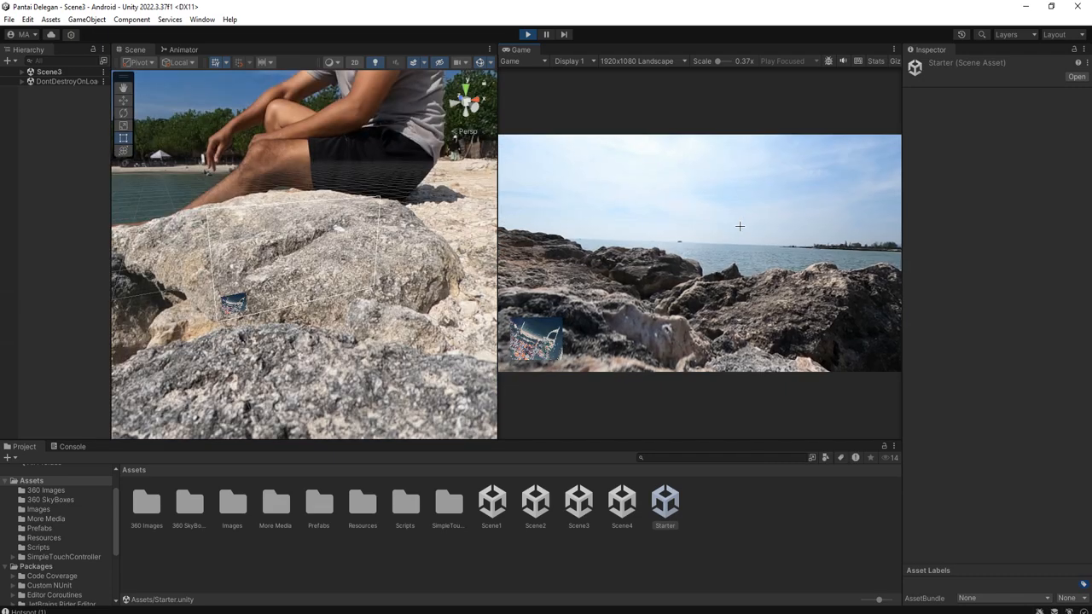
- Test the Scene3 media hotspots by opening and closing the image popup and opening the video popup
{"action": "left_click_drag", "start_coordinate": [550, 266], "coordinate": [739, 245]}
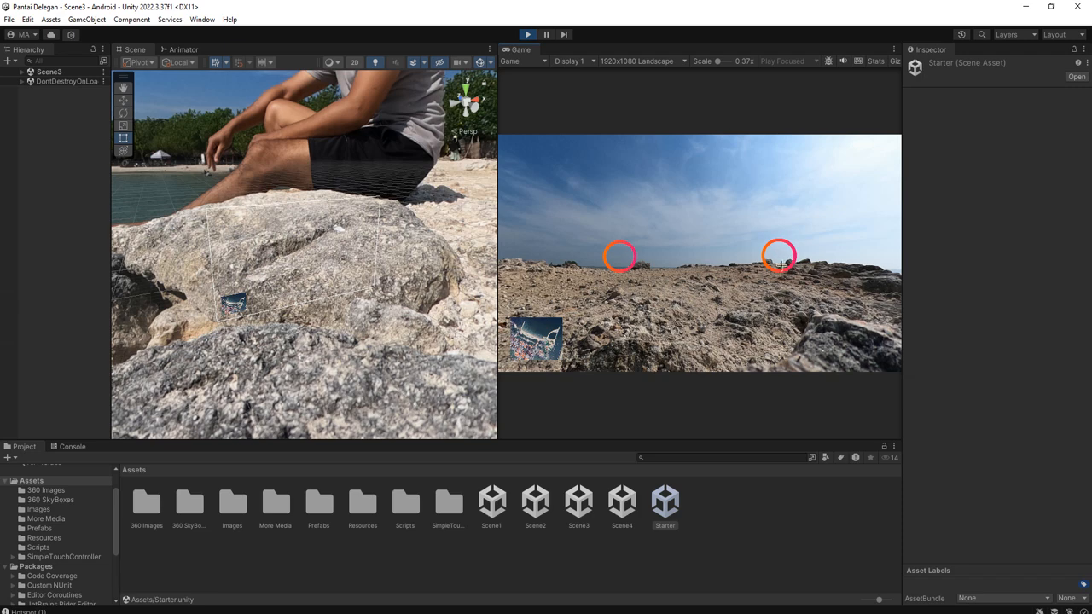
{"action": "left_click", "coordinate": [775, 250]}
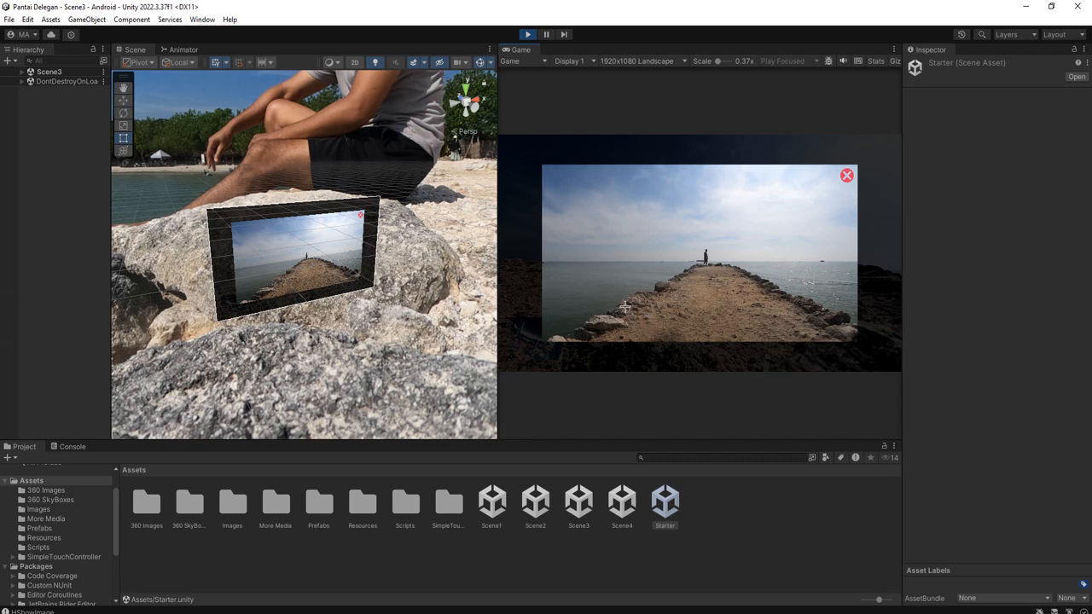
{"action": "left_click", "coordinate": [846, 175]}
{"action": "left_click_drag", "start_coordinate": [702, 289], "coordinate": [664, 284]}
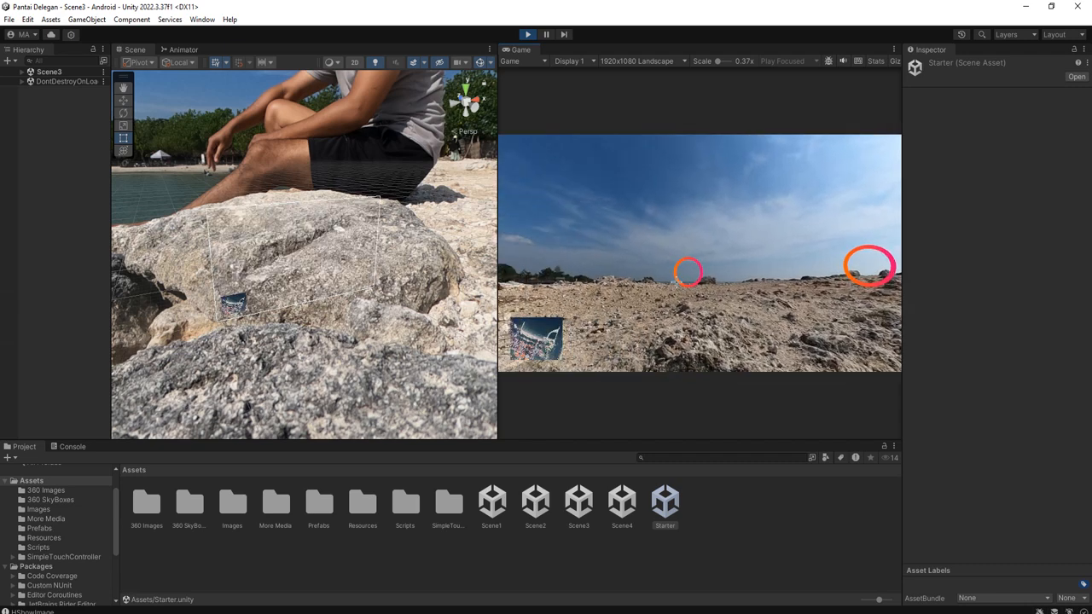
{"action": "left_click", "coordinate": [690, 270]}
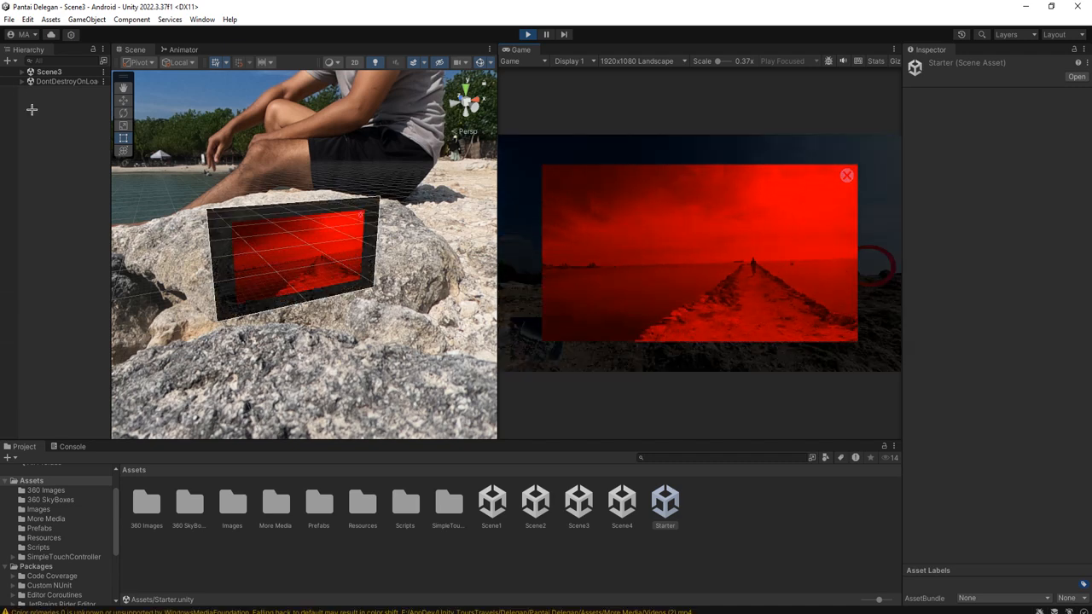
- Select the Video2 render texture in the More Media folder
{"action": "double_click", "coordinate": [363, 504]}
{"action": "left_click", "coordinate": [132, 470]}
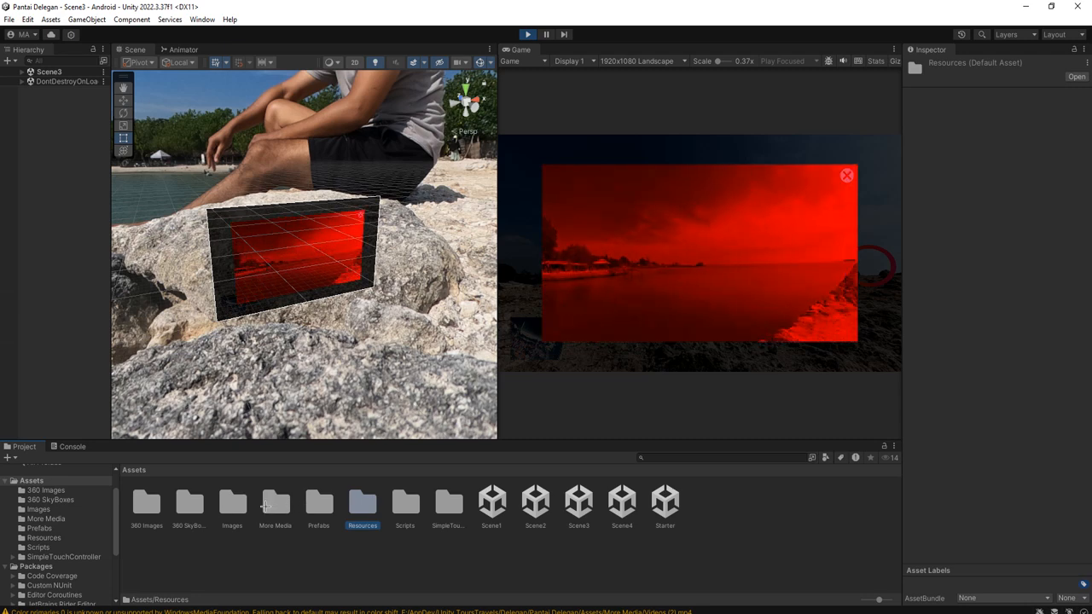
{"action": "double_click", "coordinate": [266, 503]}
{"action": "left_click", "coordinate": [277, 497]}
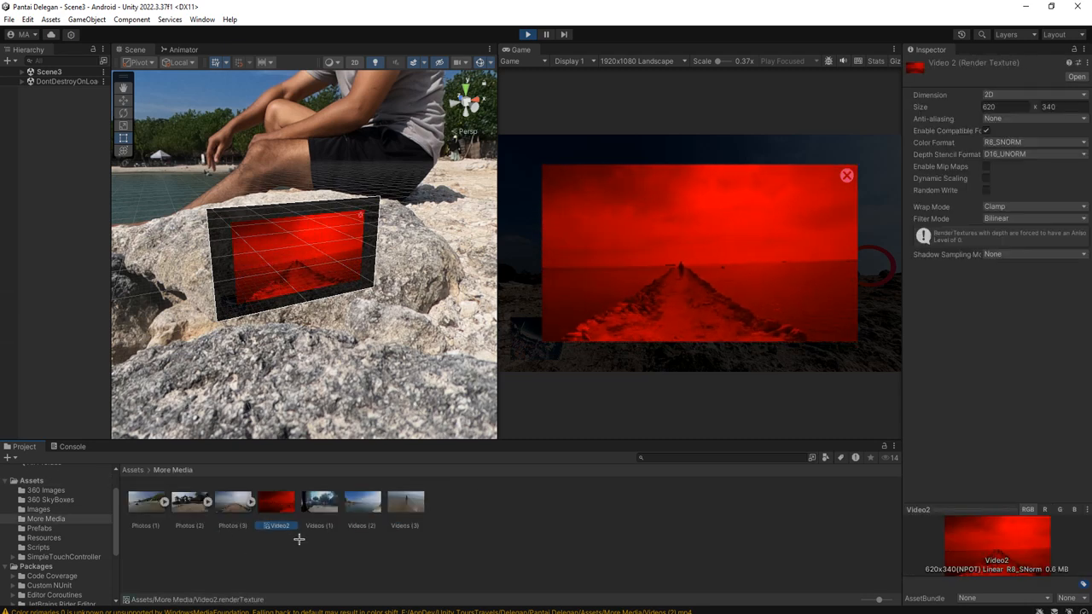
- Try the R8_UNORM color format with the S8_UINT depth stencil format on the Video2 render texture
{"action": "left_click", "coordinate": [1021, 142]}
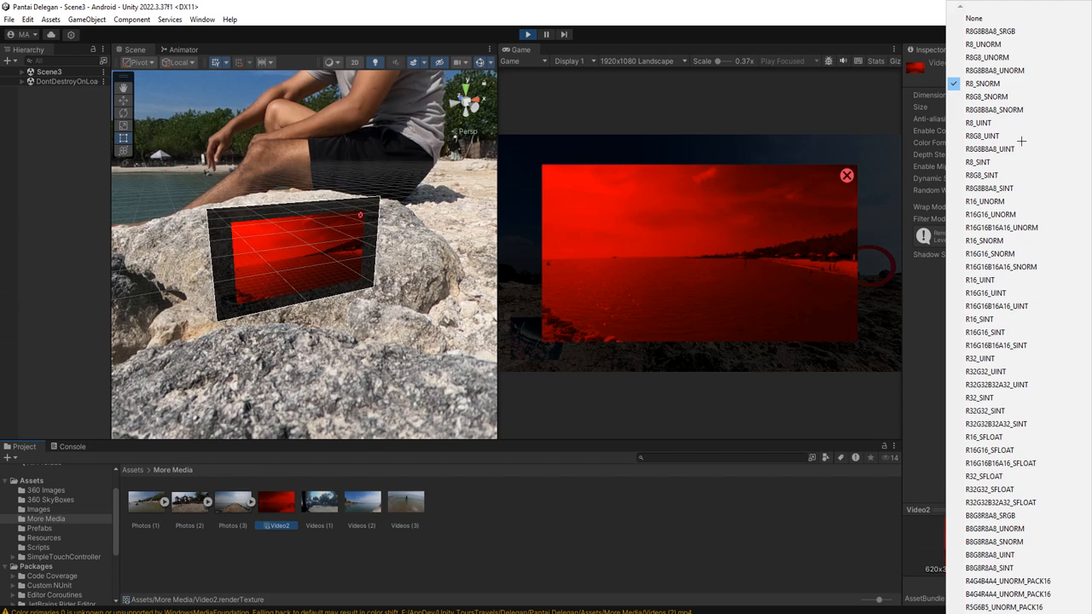
{"action": "left_click", "coordinate": [1008, 45]}
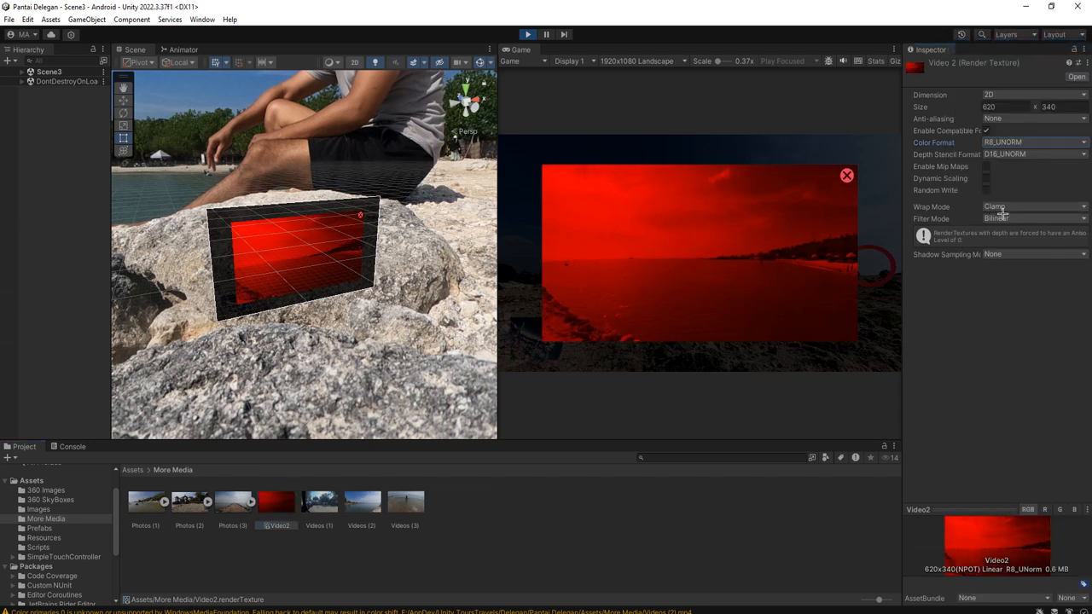
{"action": "left_click", "coordinate": [1015, 155]}
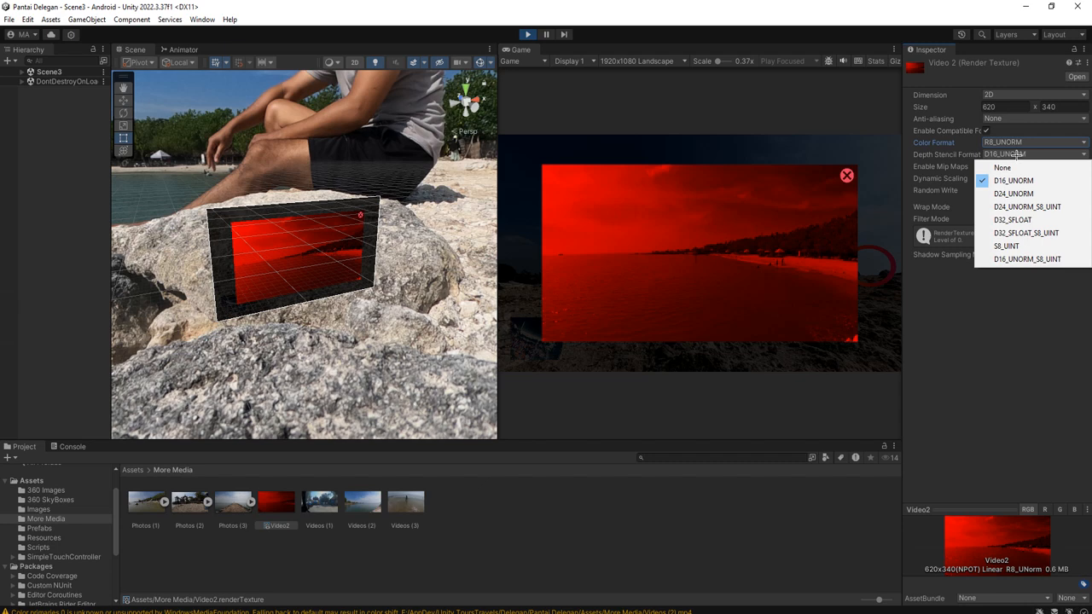
{"action": "left_click", "coordinate": [1011, 247]}
- Try the R8_SINT, R8_UINT, R8G8_SNORM and R8G8_UNORM color formats on the Video2 render texture
{"action": "left_click", "coordinate": [1011, 141]}
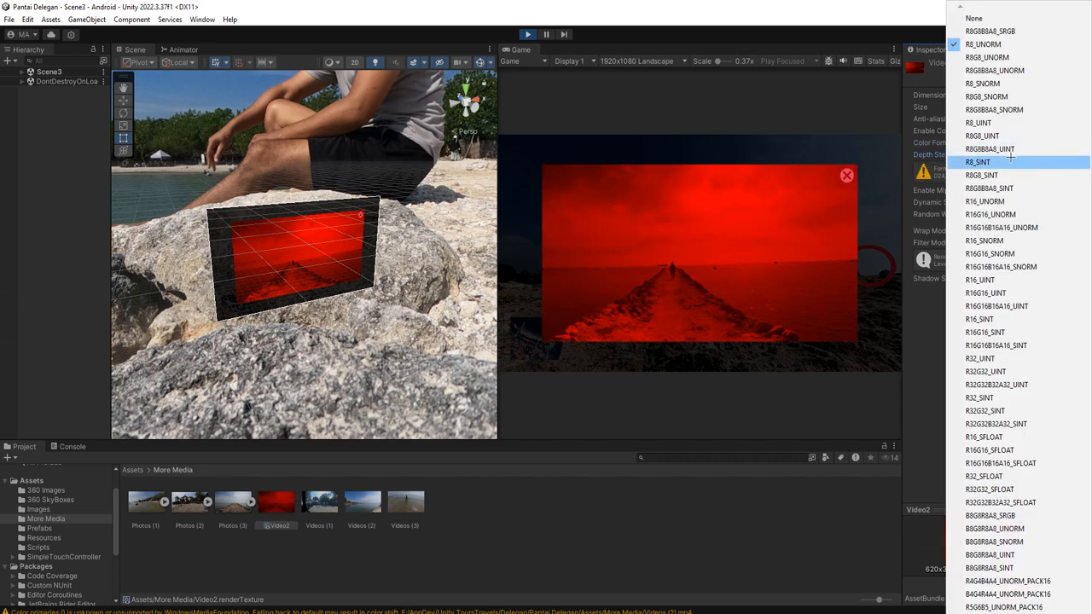
{"action": "left_click", "coordinate": [1004, 164]}
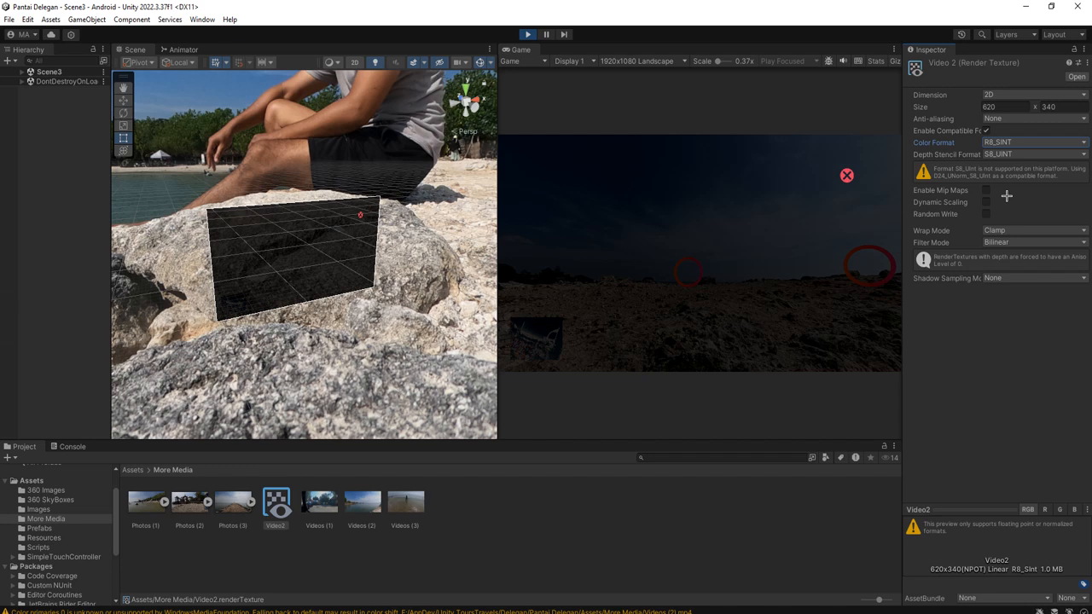
{"action": "left_click", "coordinate": [1003, 142]}
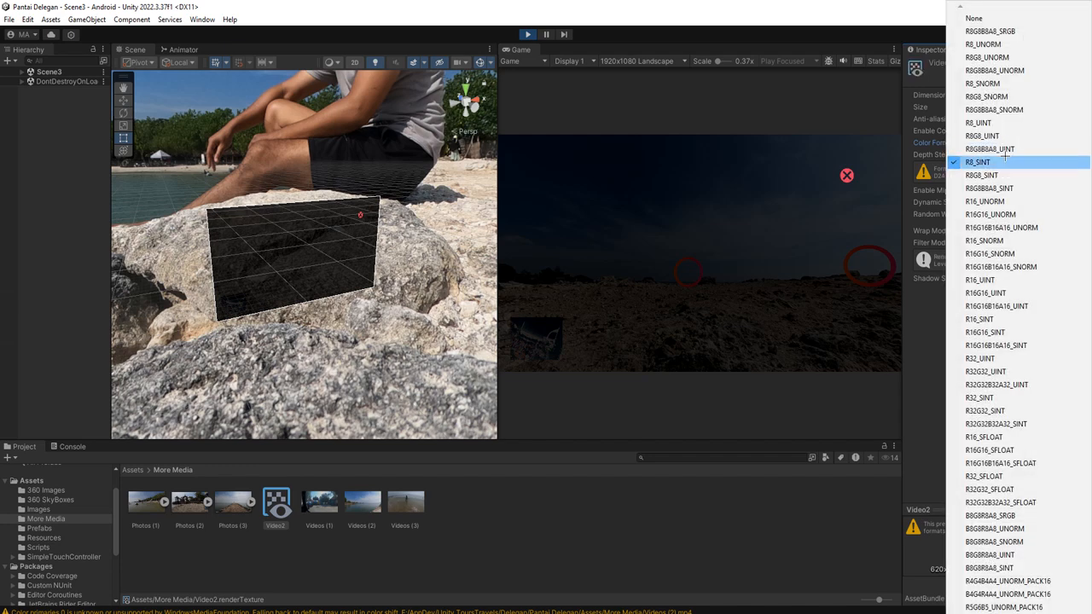
{"action": "left_click", "coordinate": [1005, 125]}
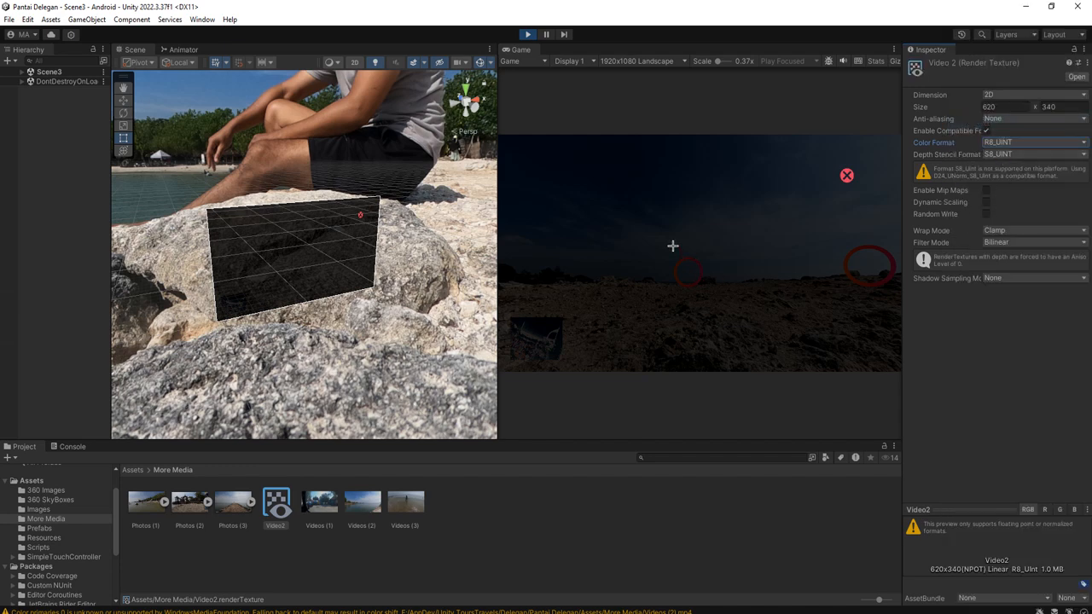
{"action": "left_click", "coordinate": [1027, 143]}
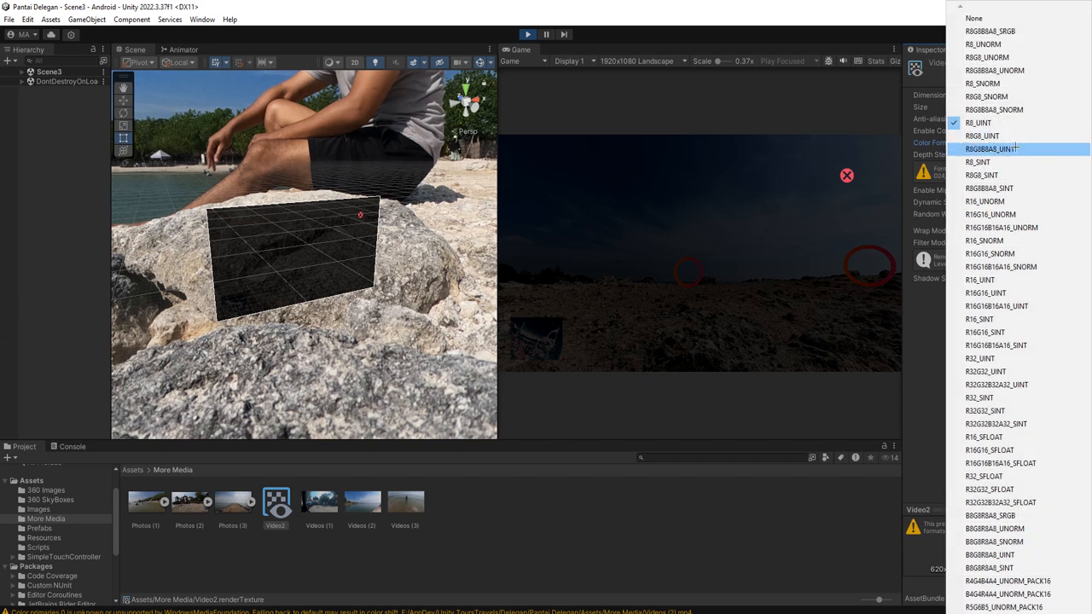
{"action": "left_click", "coordinate": [1006, 97]}
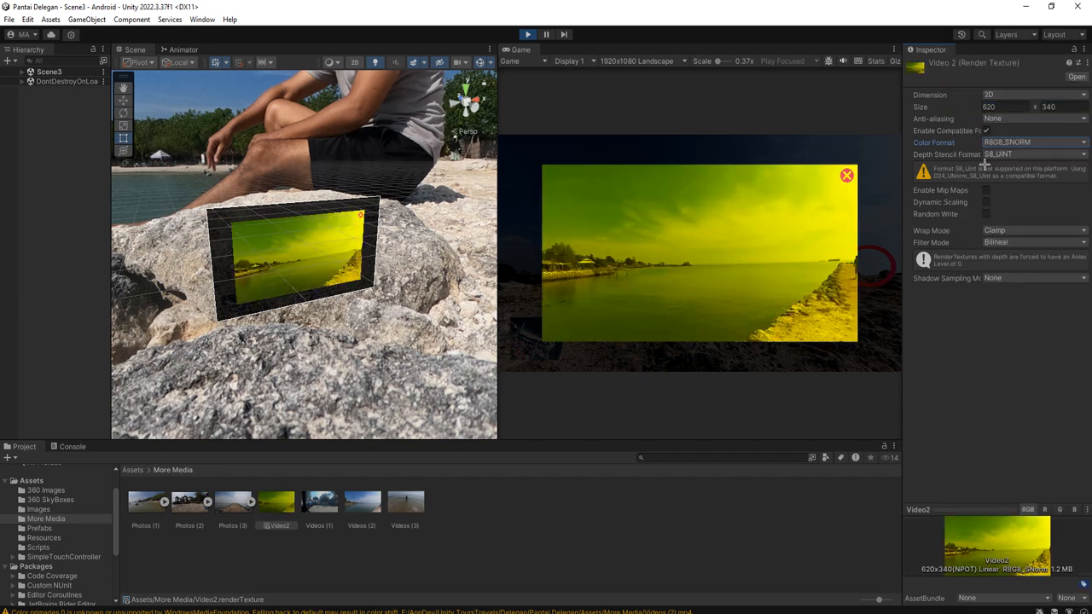
{"action": "left_click", "coordinate": [990, 142]}
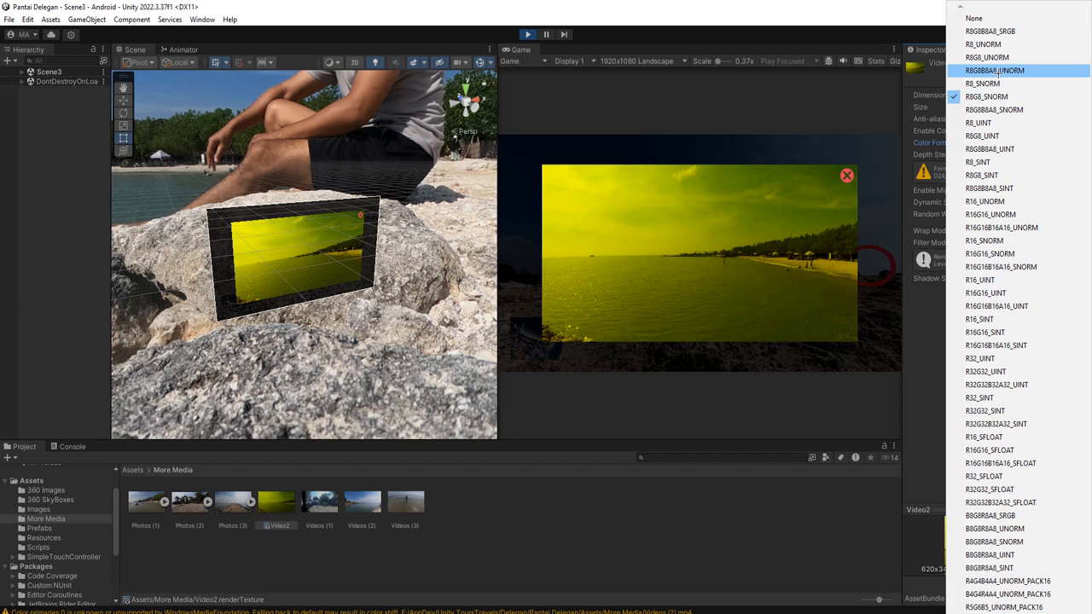
{"action": "left_click", "coordinate": [989, 57]}
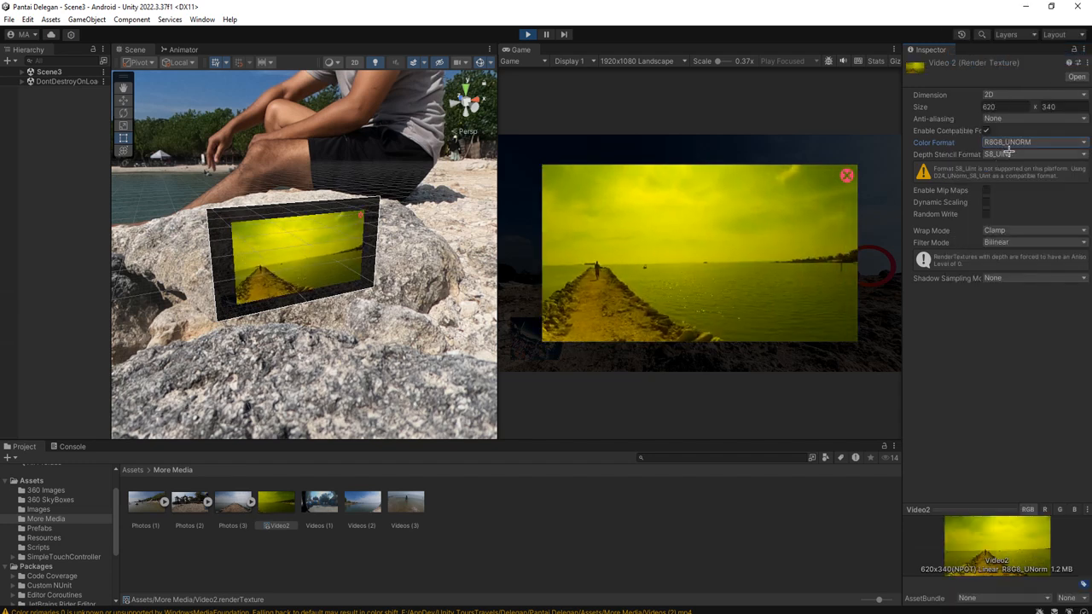
- Set Video2's depth stencil format to D16_UNORM and its color format to R8G8B8A8_SRGB, then deselect the texture
{"action": "left_click", "coordinate": [1009, 153]}
{"action": "left_click", "coordinate": [1025, 180]}
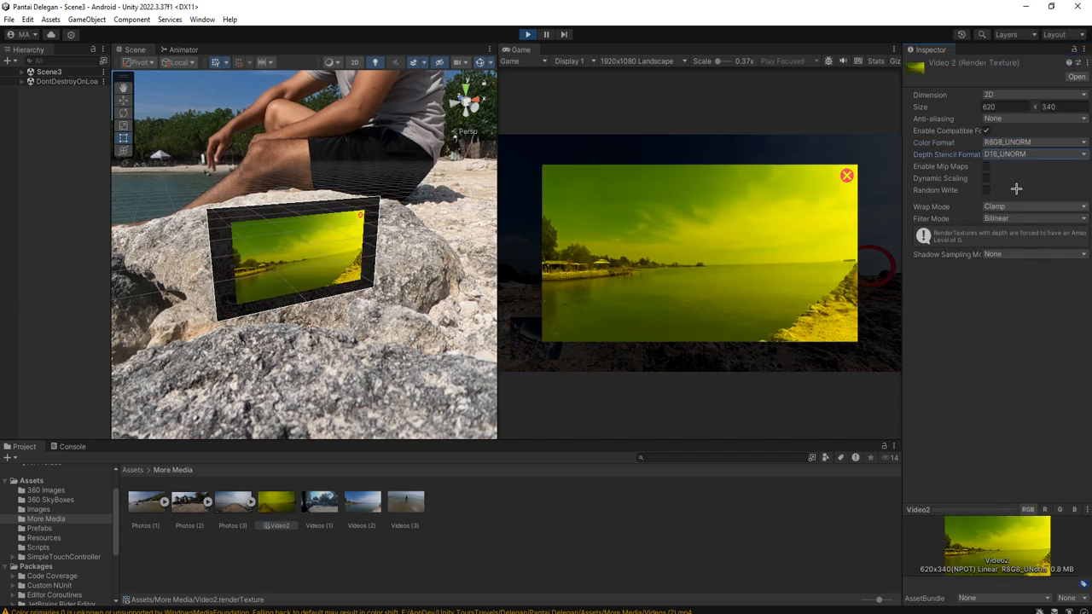
{"action": "left_click", "coordinate": [1015, 142]}
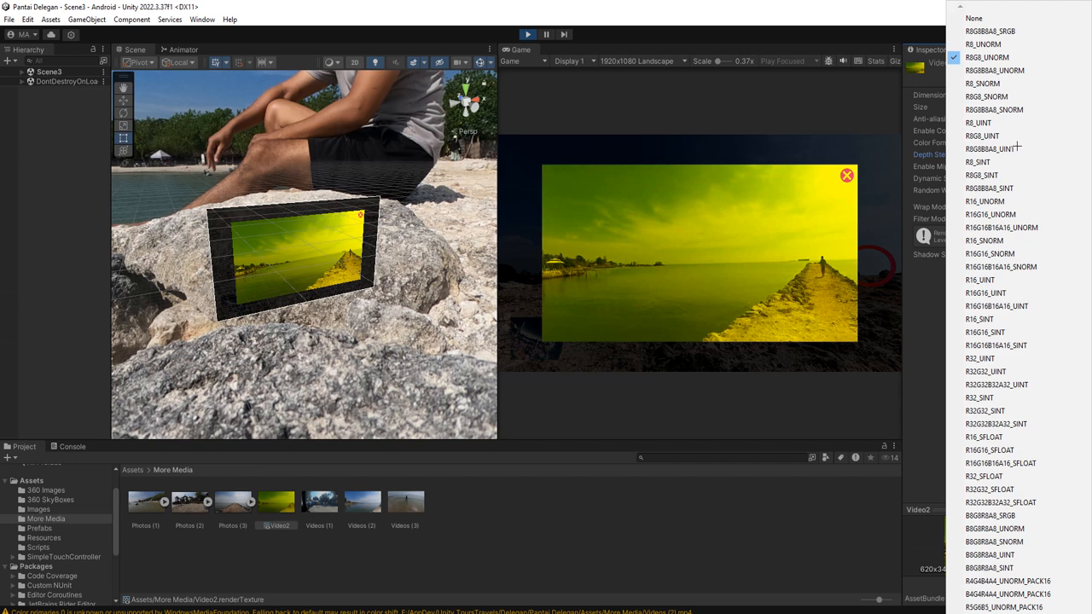
{"action": "left_click", "coordinate": [990, 31]}
{"action": "left_click", "coordinate": [1015, 142]}
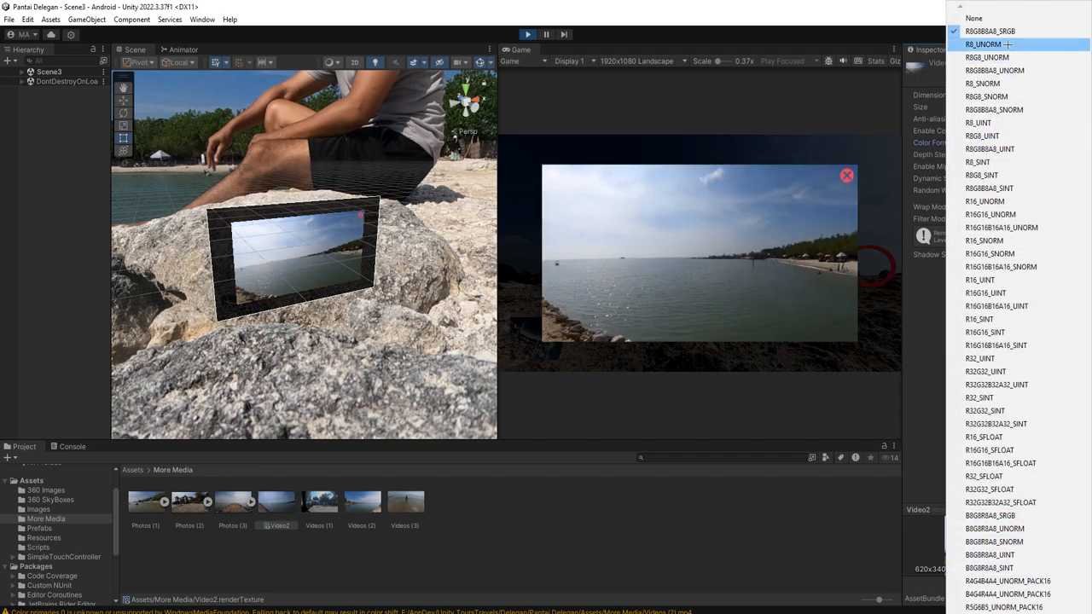
{"action": "left_click", "coordinate": [989, 31]}
{"action": "left_click", "coordinate": [1028, 153]}
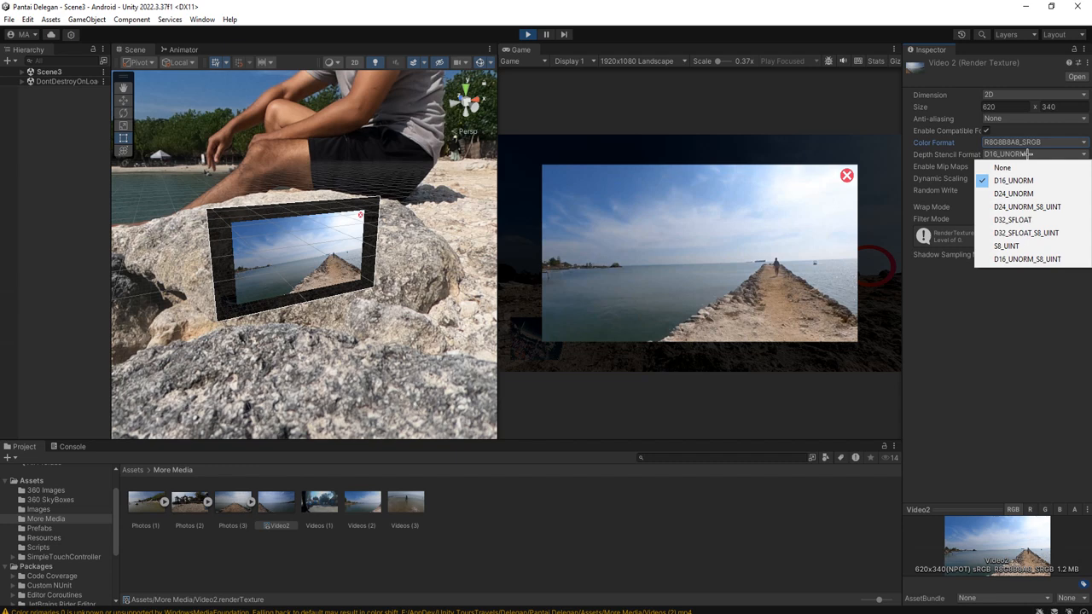
{"action": "left_click", "coordinate": [1013, 180]}
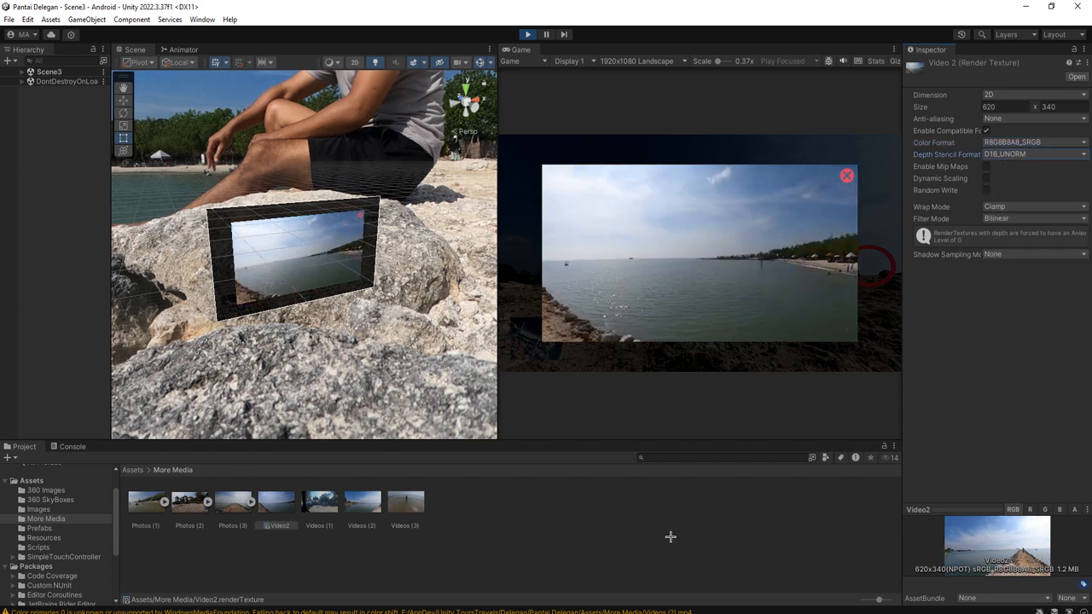
{"action": "left_click", "coordinate": [1008, 142]}
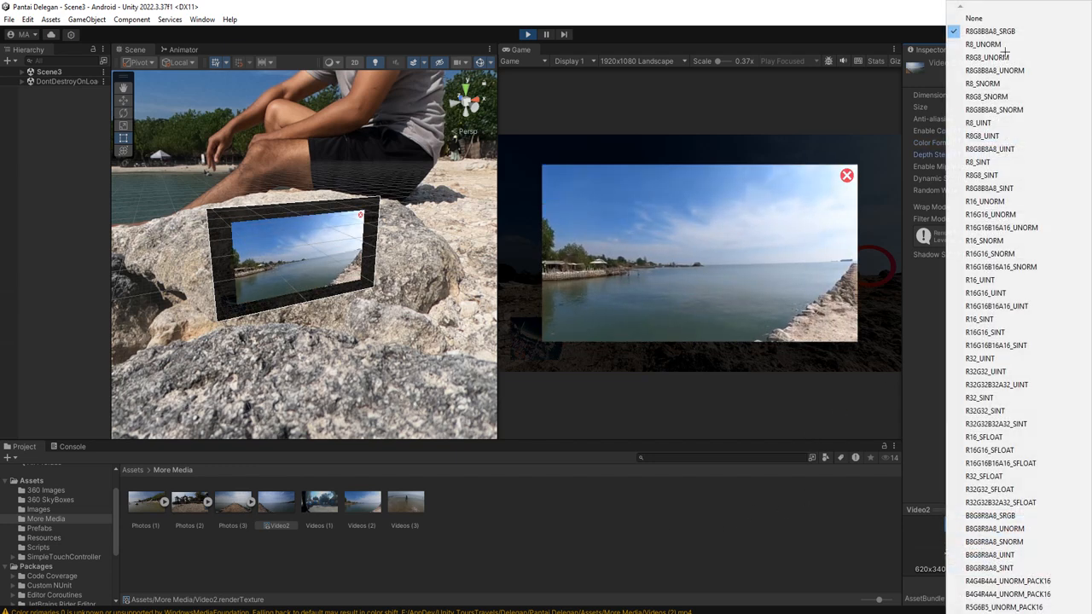
{"action": "left_click", "coordinate": [936, 43]}
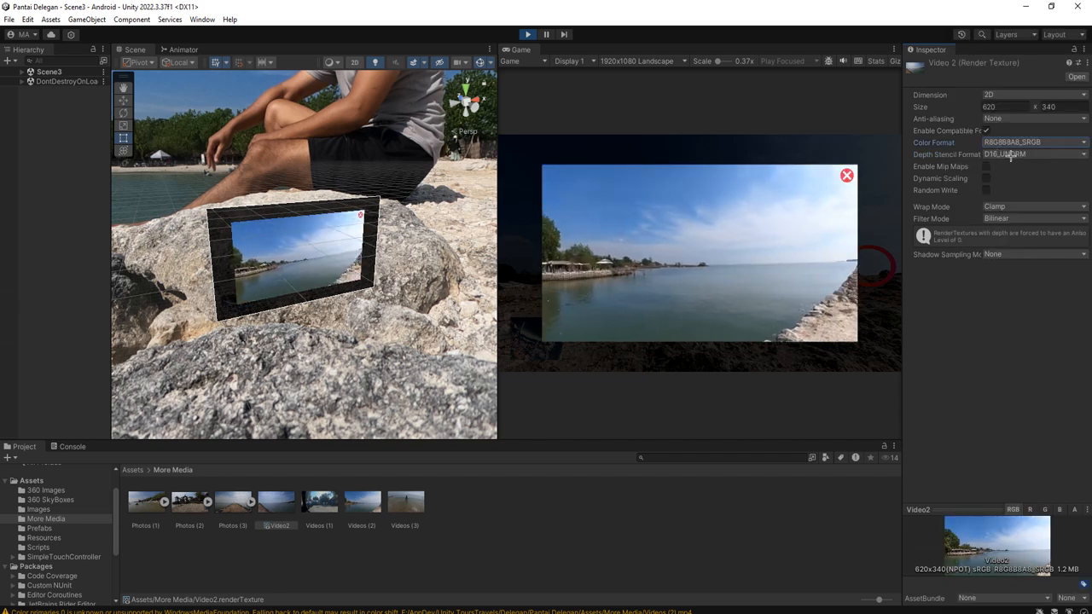
{"action": "left_click", "coordinate": [630, 535]}
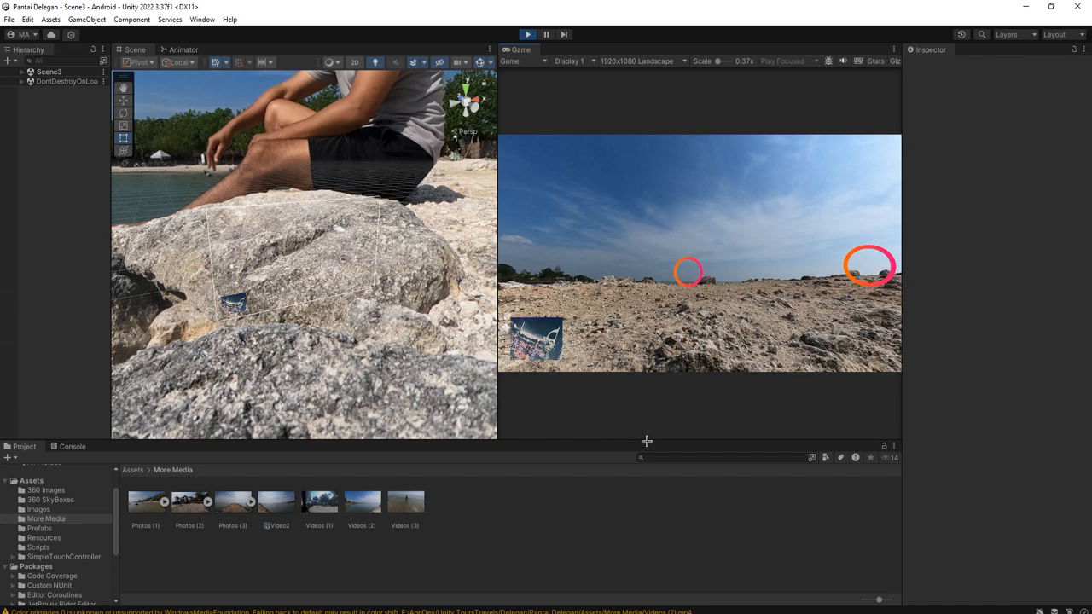
- Retest the Scene3 video and image hotspots, closing each popup with its close icon
{"action": "left_click", "coordinate": [679, 249]}
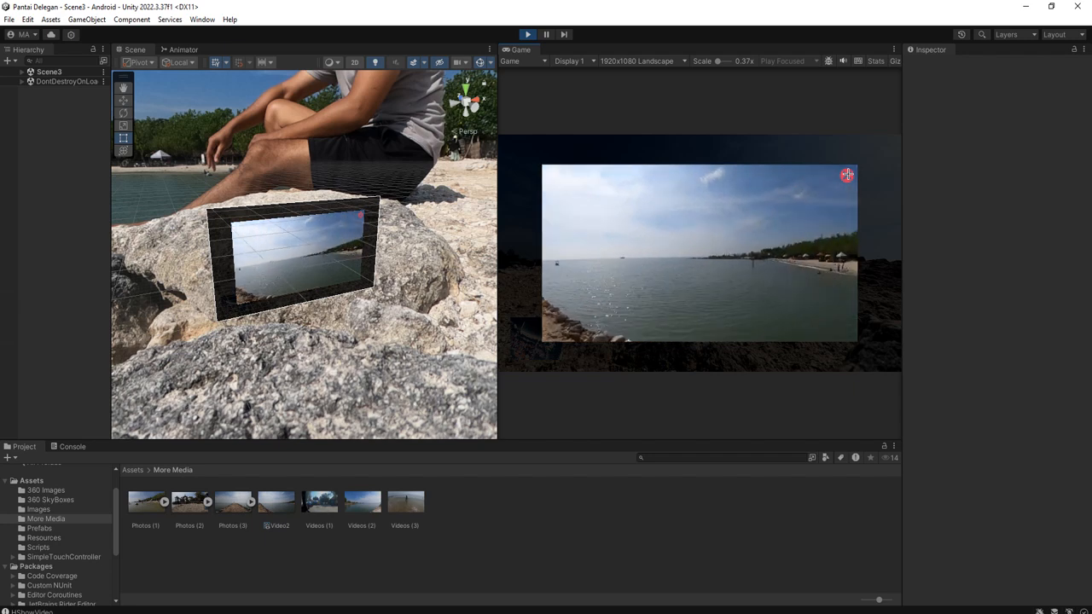
{"action": "left_click", "coordinate": [848, 176]}
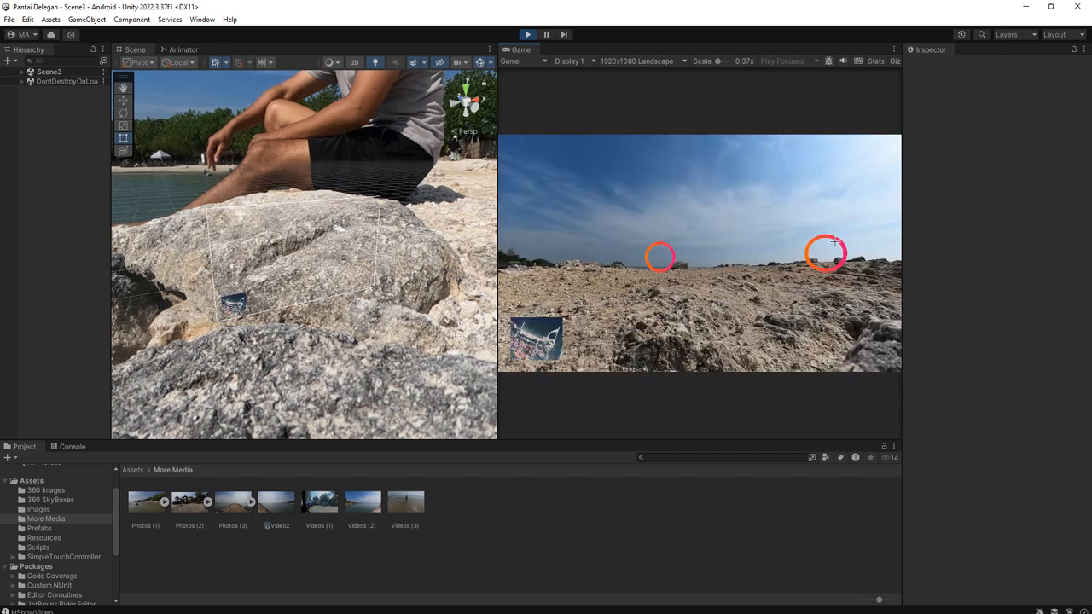
{"action": "left_click", "coordinate": [826, 253]}
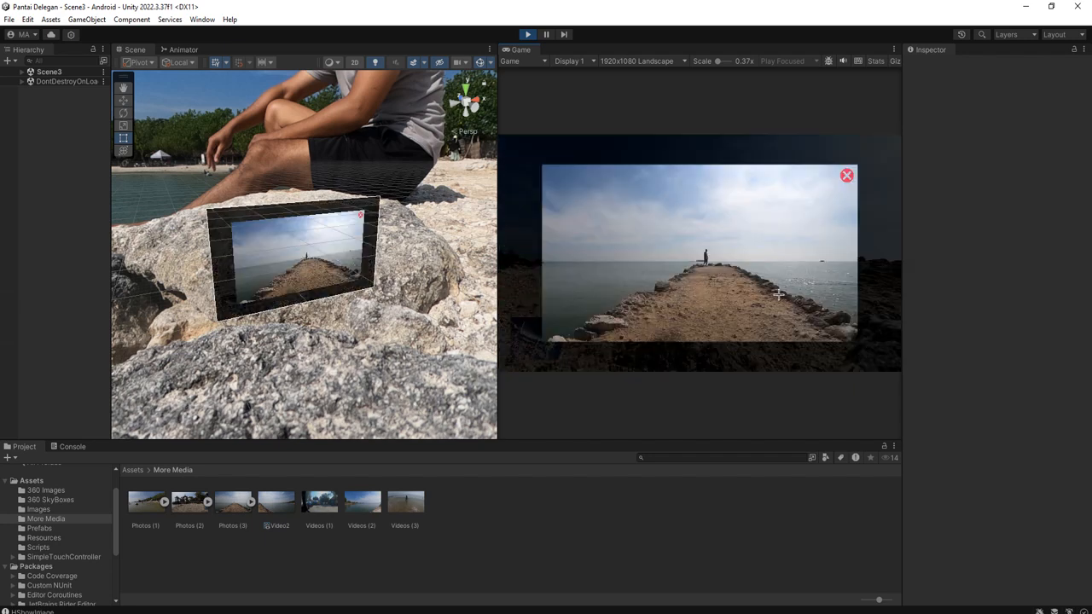
{"action": "left_click", "coordinate": [847, 175]}
- Travel by hotspots from Scene3 to Scene4 and Scene2, and return to Scene3 through the map's pier marker
{"action": "left_click_drag", "start_coordinate": [829, 251], "coordinate": [772, 312]}
{"action": "left_click", "coordinate": [772, 311]}
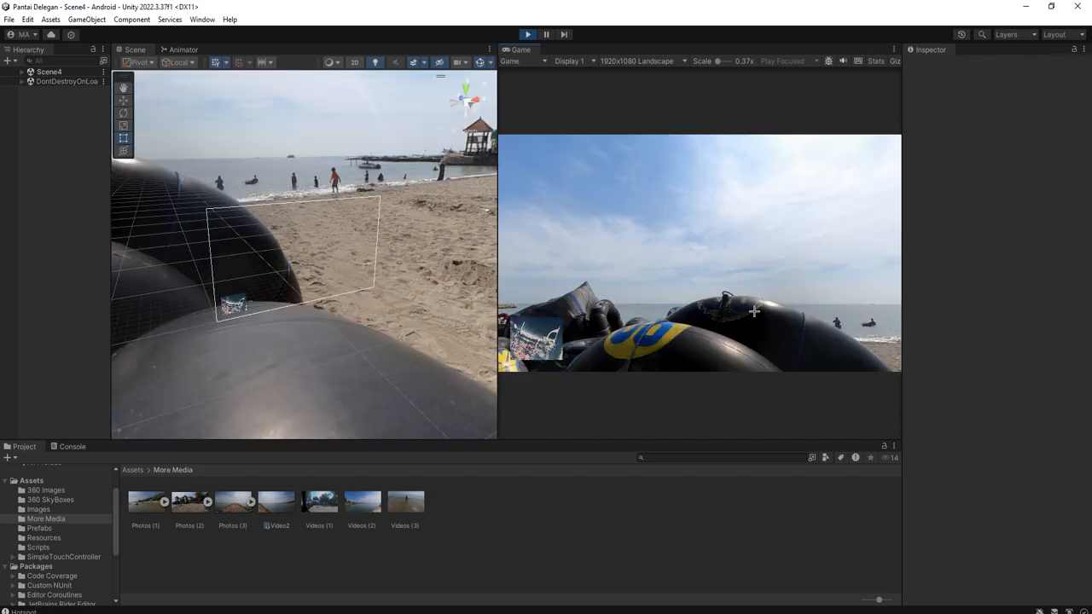
{"action": "left_click_drag", "start_coordinate": [713, 307], "coordinate": [747, 222]}
{"action": "left_click", "coordinate": [748, 222]}
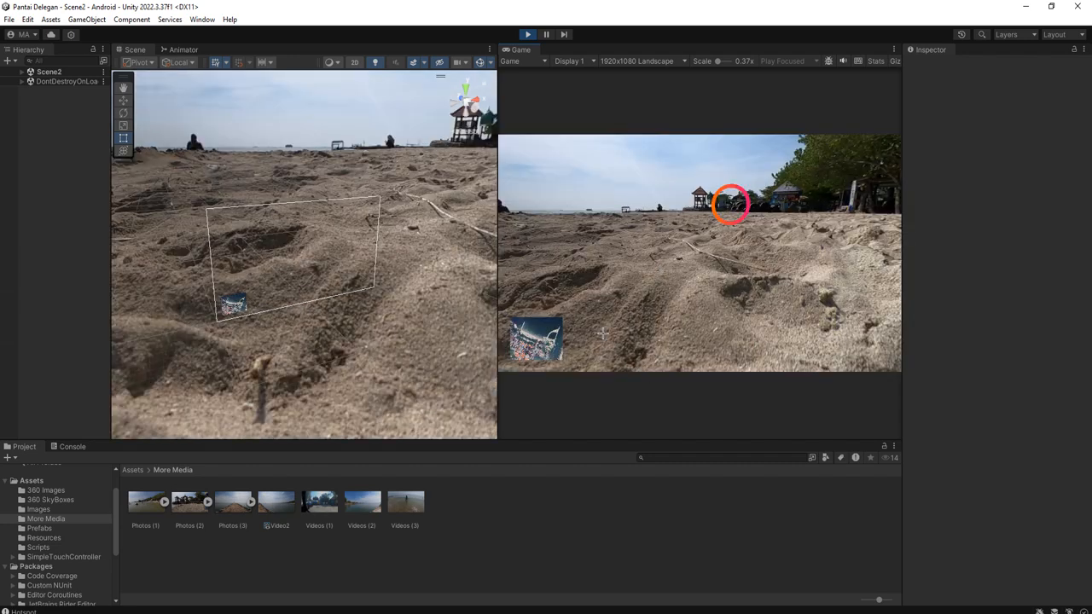
{"action": "left_click", "coordinate": [538, 339]}
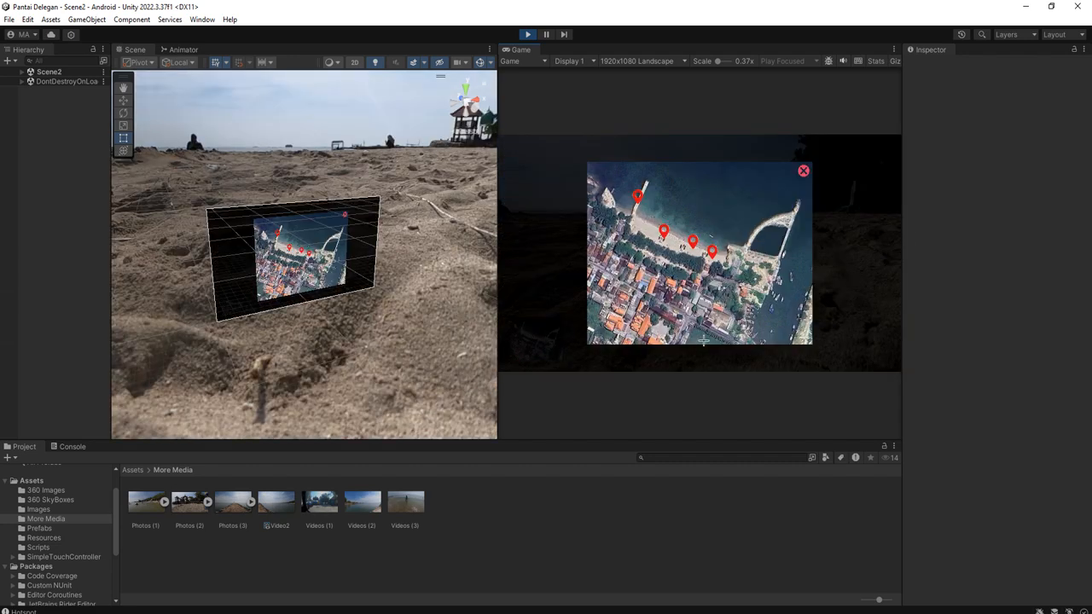
{"action": "left_click", "coordinate": [640, 194]}
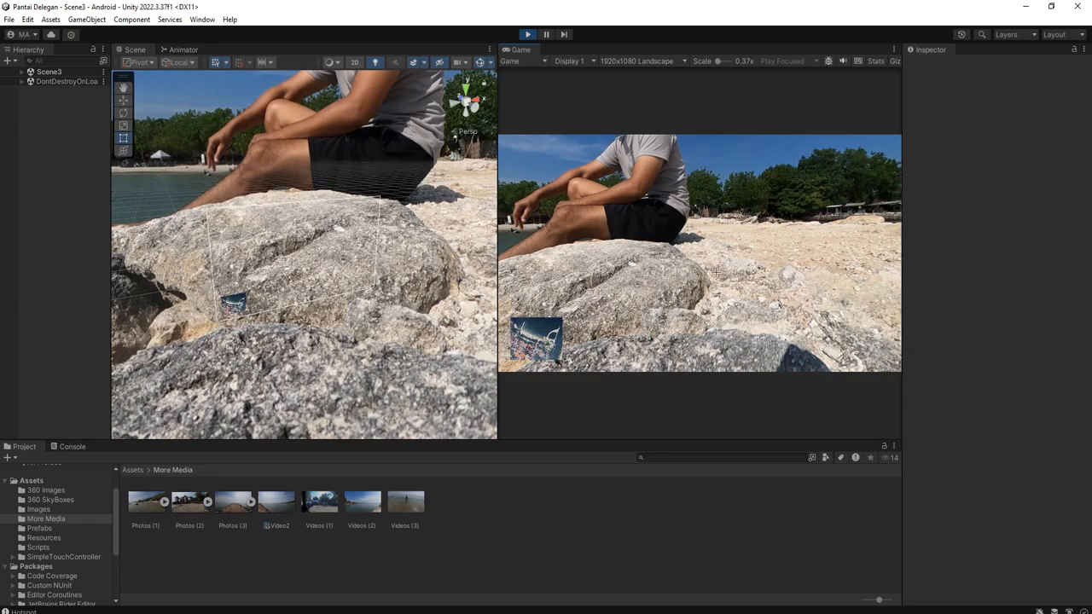
- Open and close the image and video popups once more in Scene3, and look around to its travel hotspot
{"action": "left_click_drag", "start_coordinate": [716, 271], "coordinate": [594, 280]}
{"action": "left_click_drag", "start_coordinate": [749, 293], "coordinate": [687, 256]}
{"action": "left_click", "coordinate": [673, 215]}
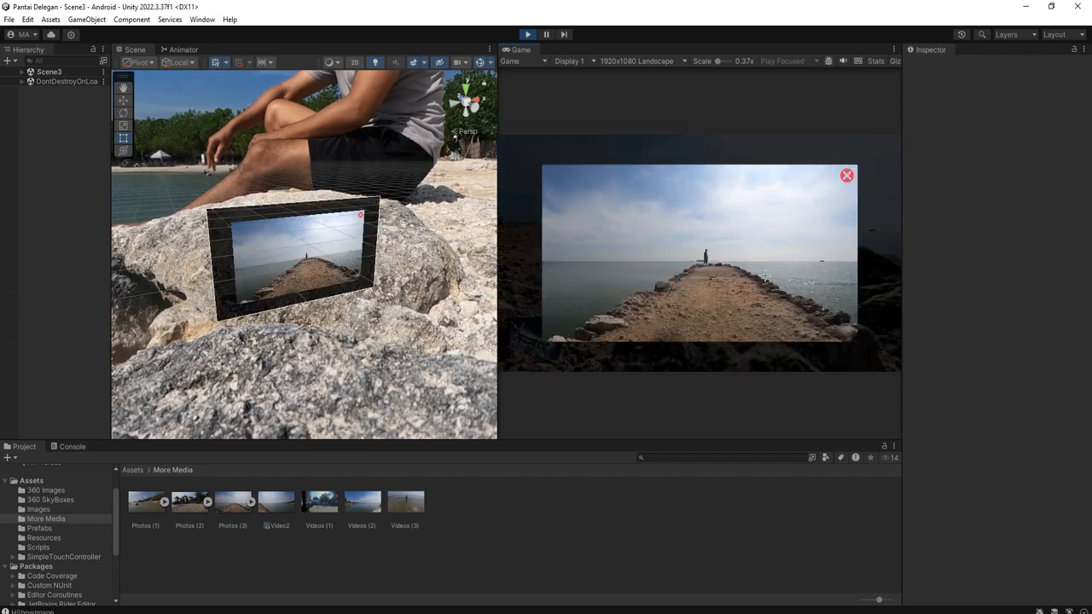
{"action": "left_click", "coordinate": [843, 176]}
{"action": "left_click_drag", "start_coordinate": [840, 190], "coordinate": [708, 237]}
{"action": "left_click", "coordinate": [700, 240]}
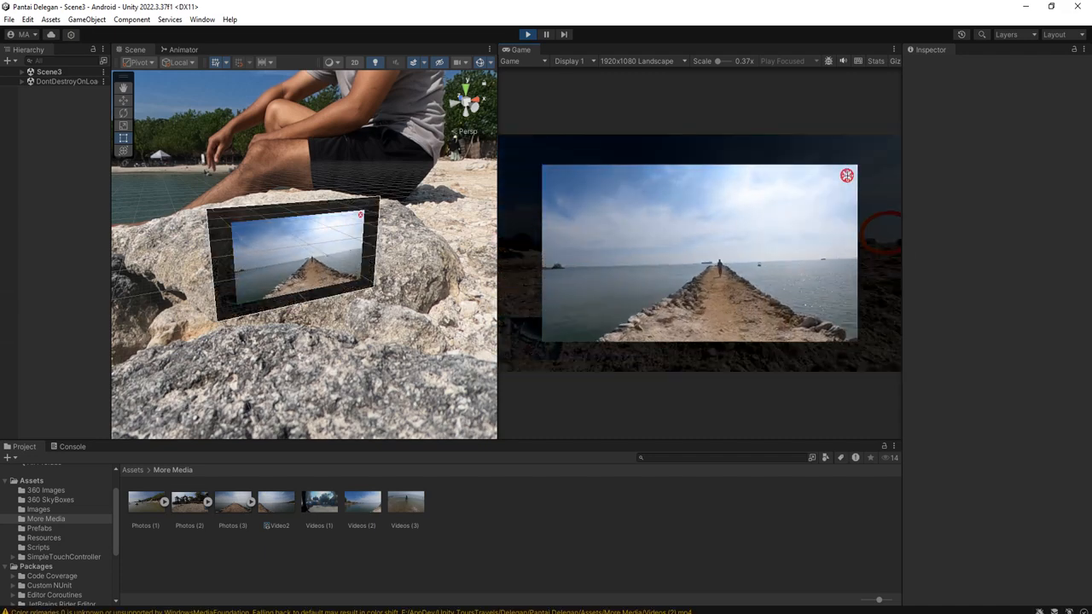
{"action": "left_click_drag", "start_coordinate": [720, 312], "coordinate": [853, 333]}
{"action": "left_click_drag", "start_coordinate": [627, 308], "coordinate": [815, 305]}
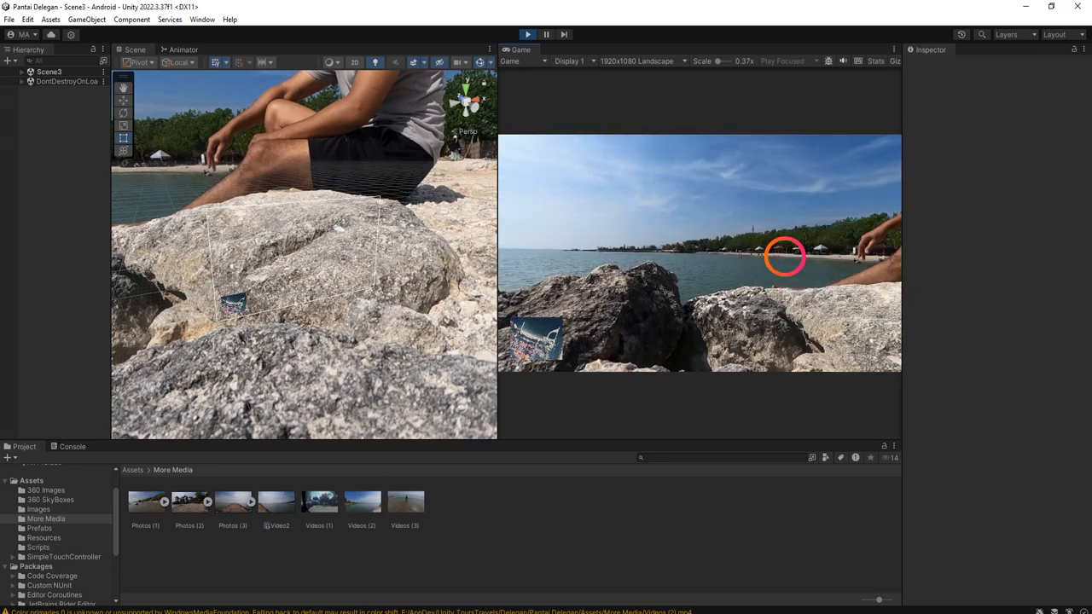